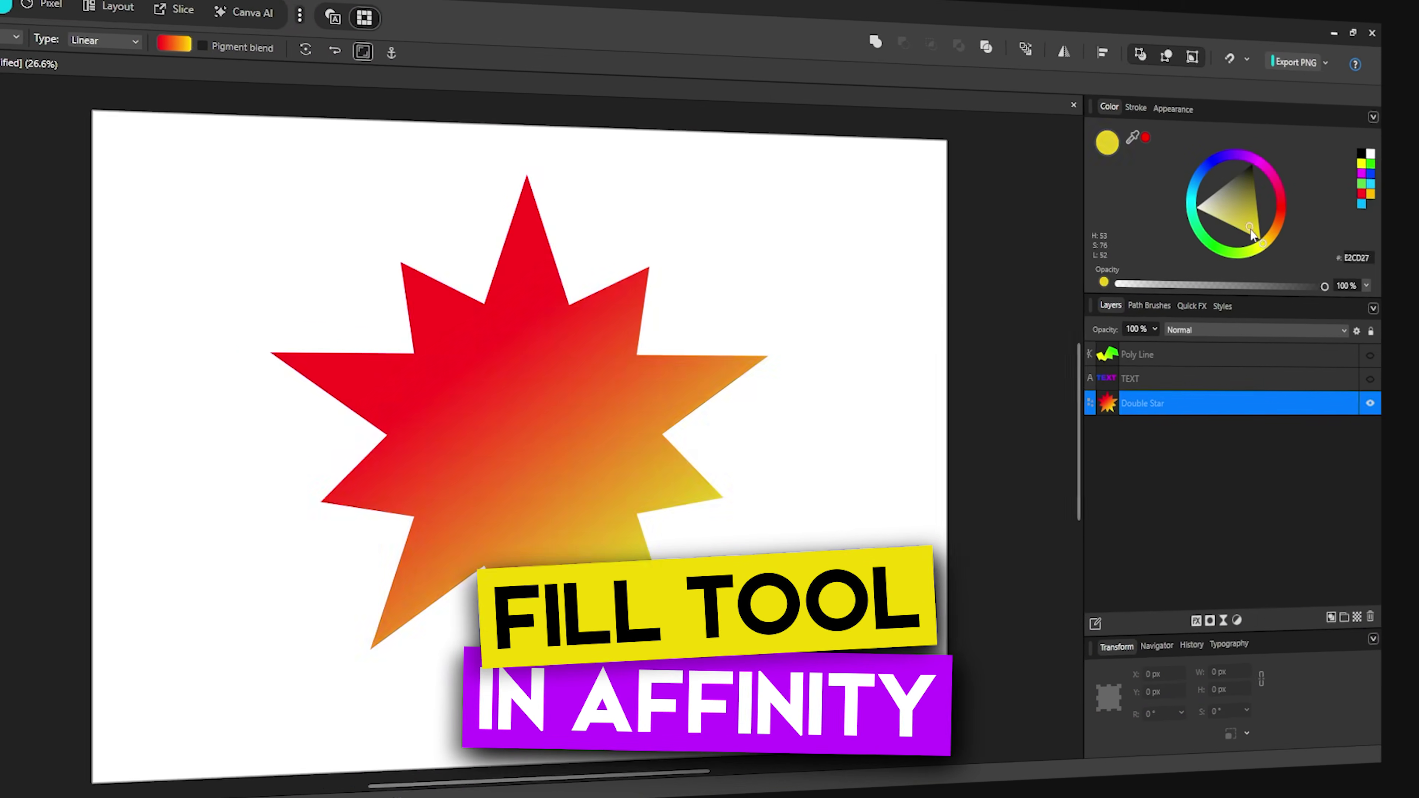
Step: Draw a 1355 px double star in the page's upper-left and colour it yellow FFBE00
left_click(1214, 171)
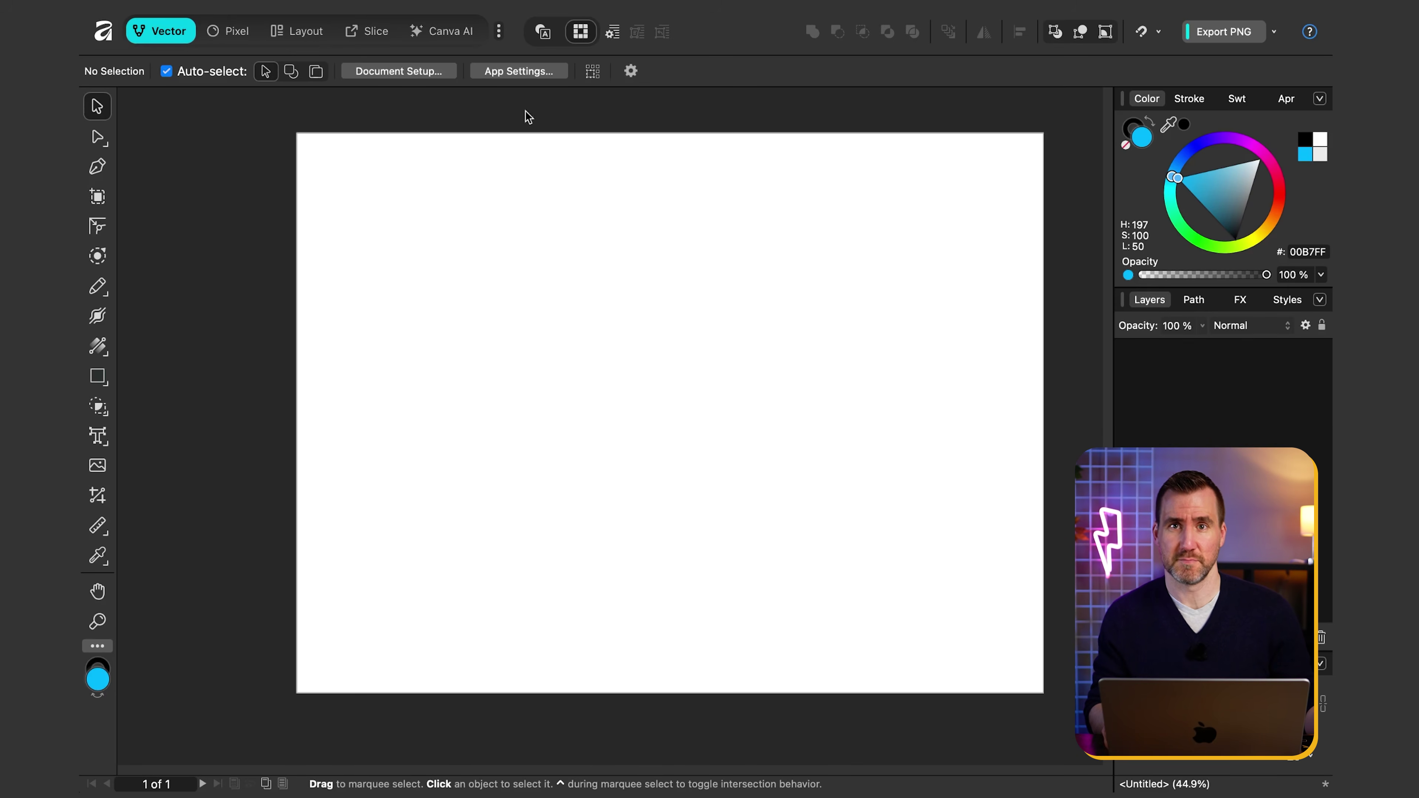
left_click(99, 378)
left_click(99, 378)
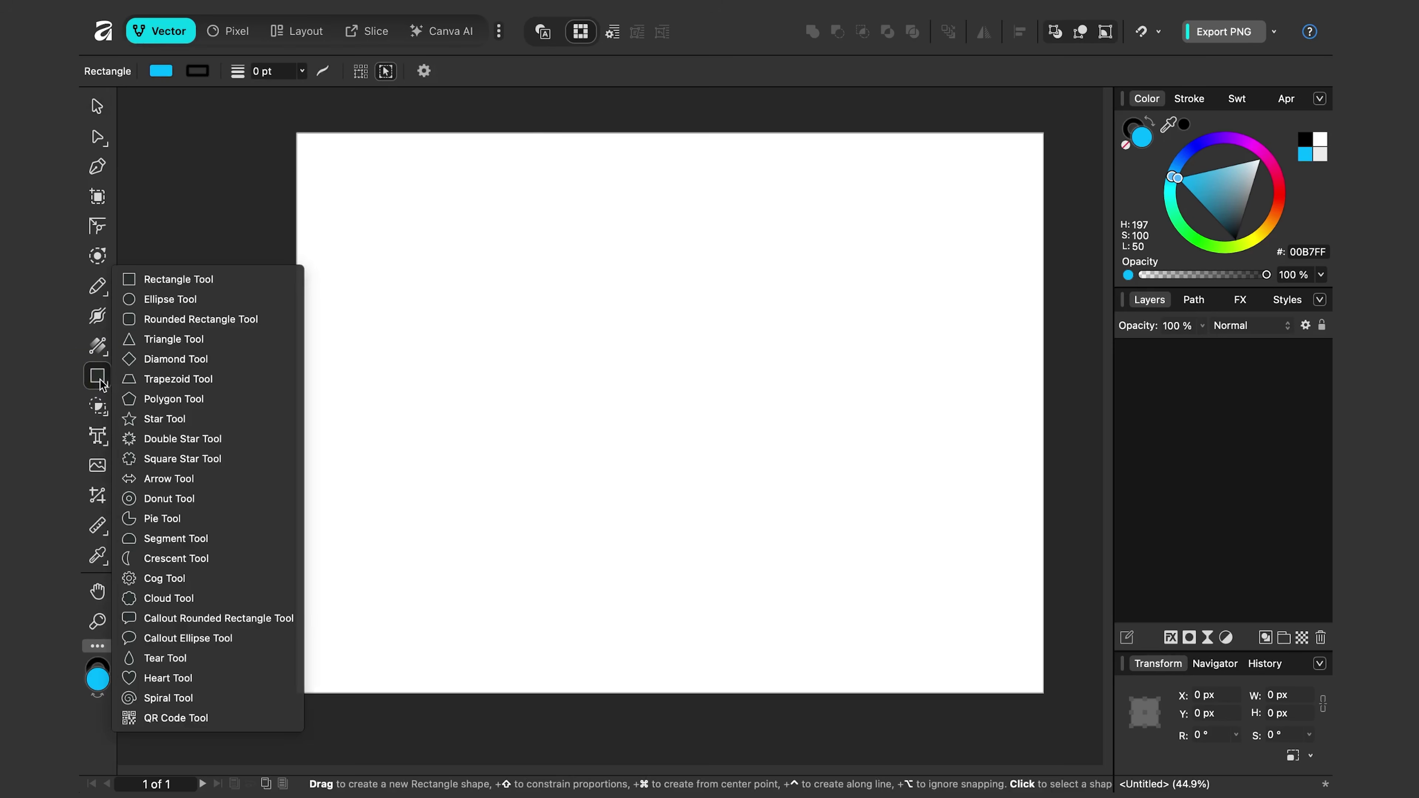
left_click(185, 439)
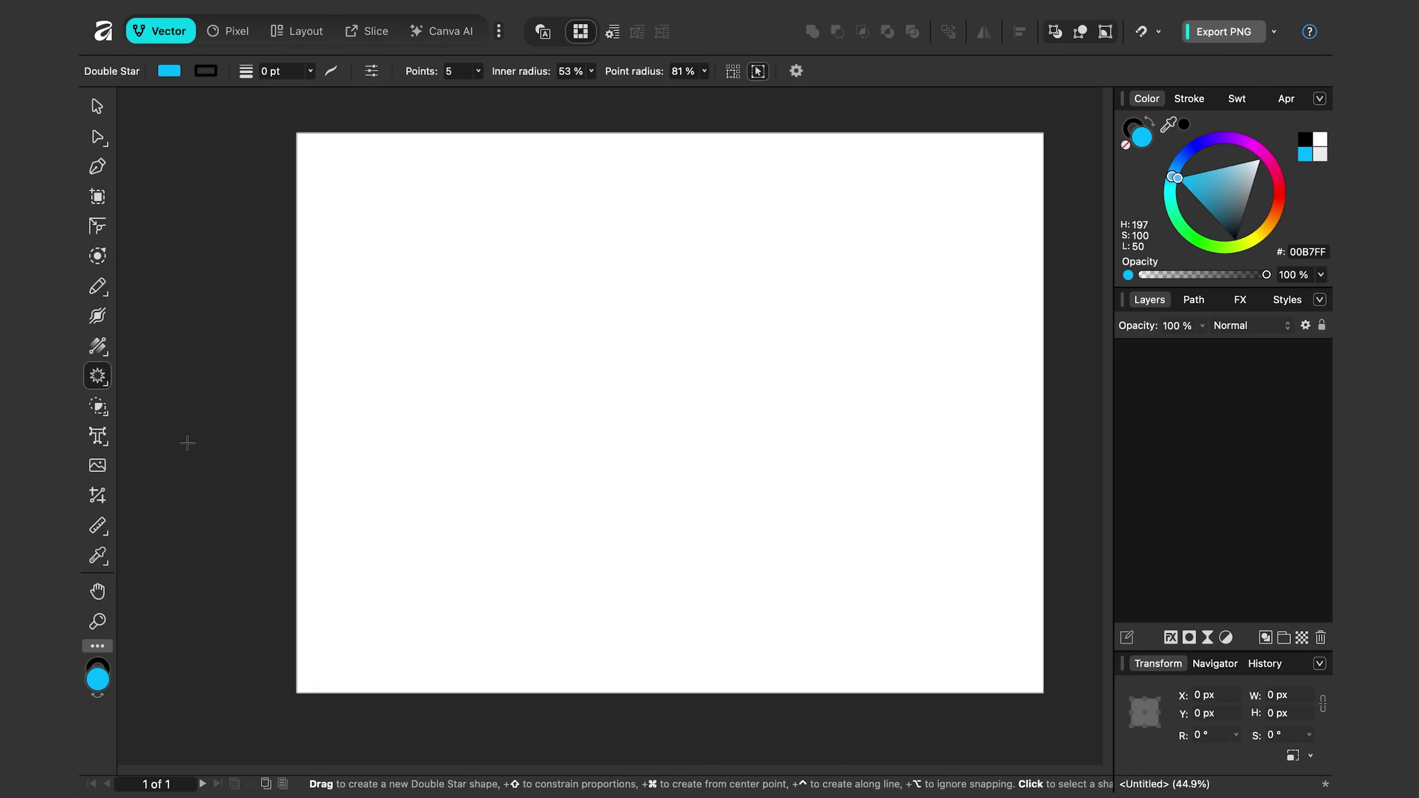
left_click_drag(382, 194, 673, 402)
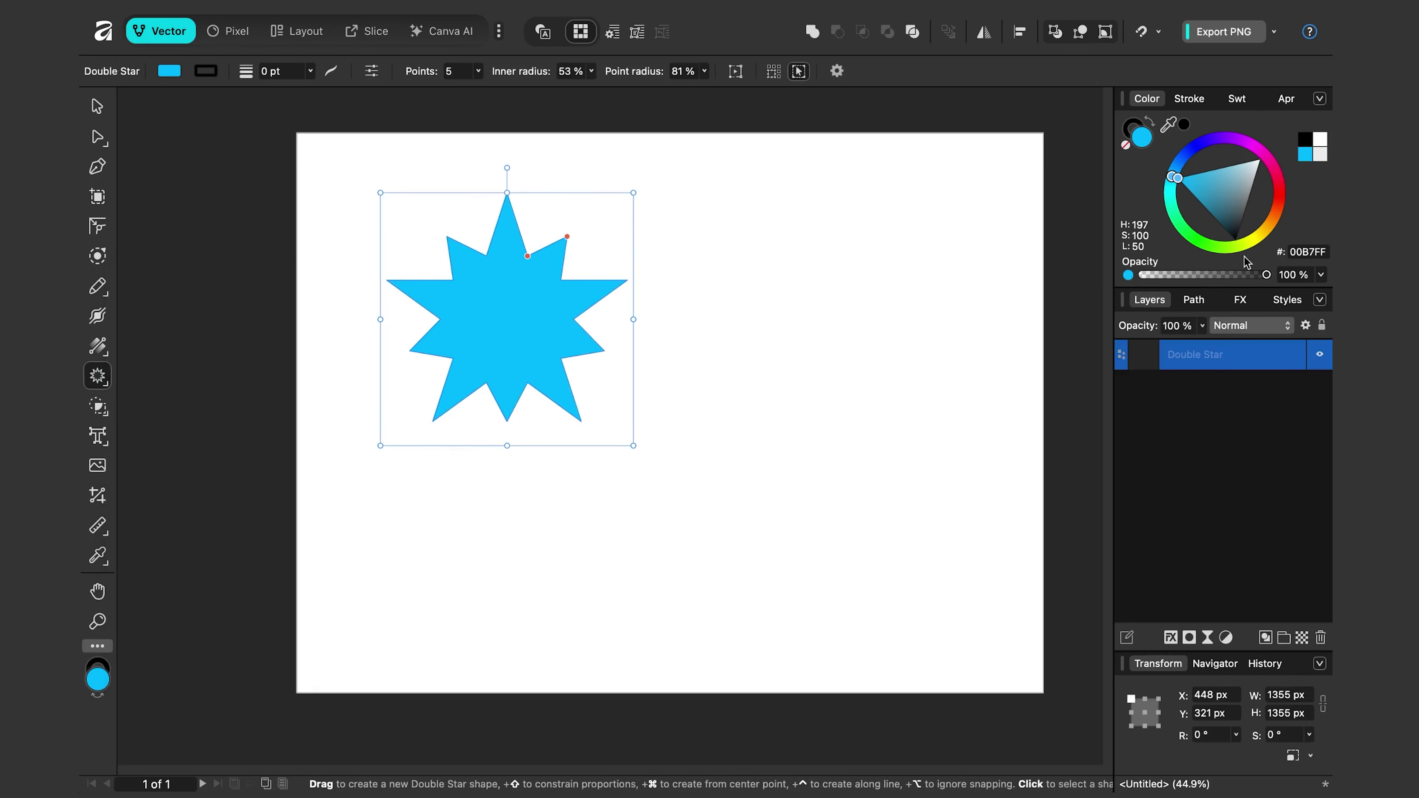
left_click_drag(1282, 229, 1260, 229)
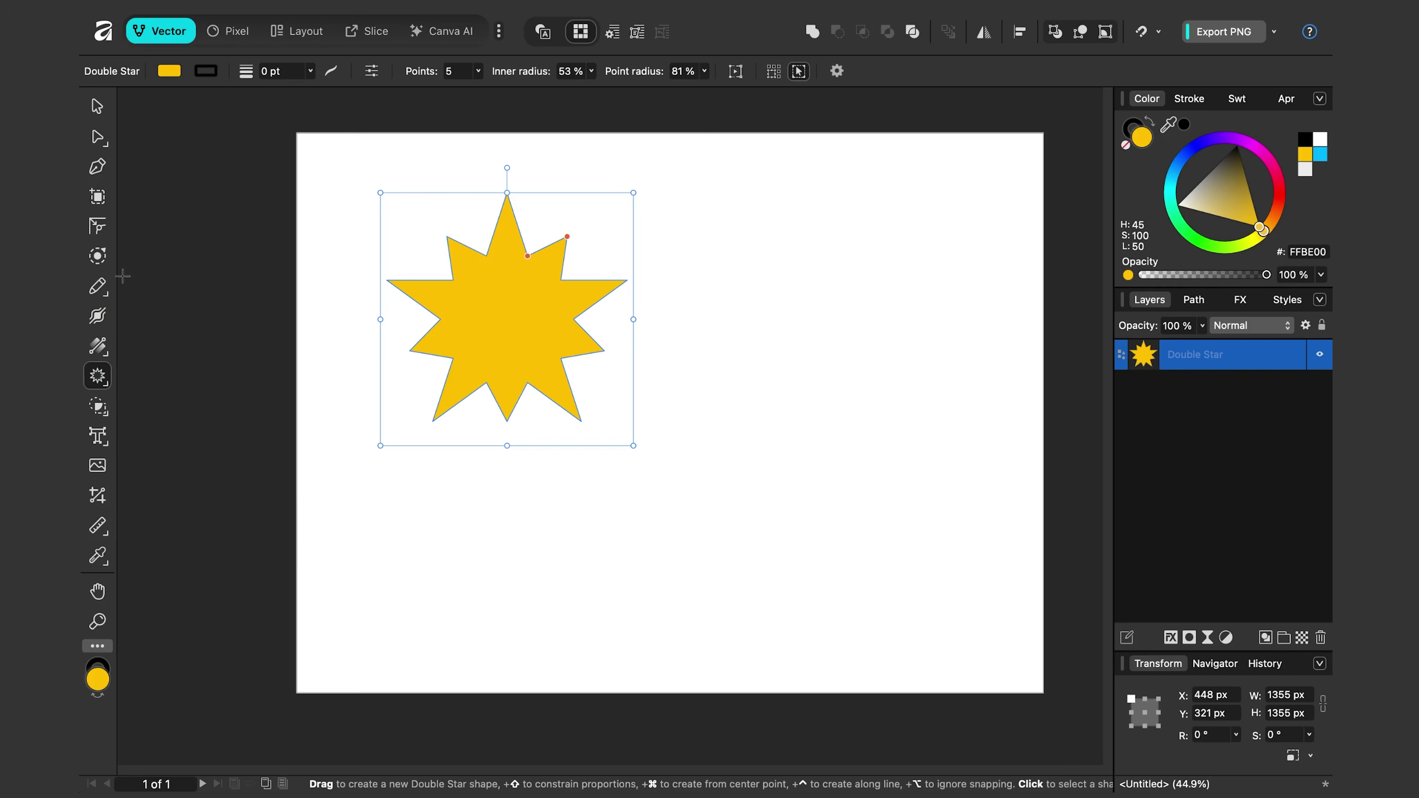
right_click(110, 278)
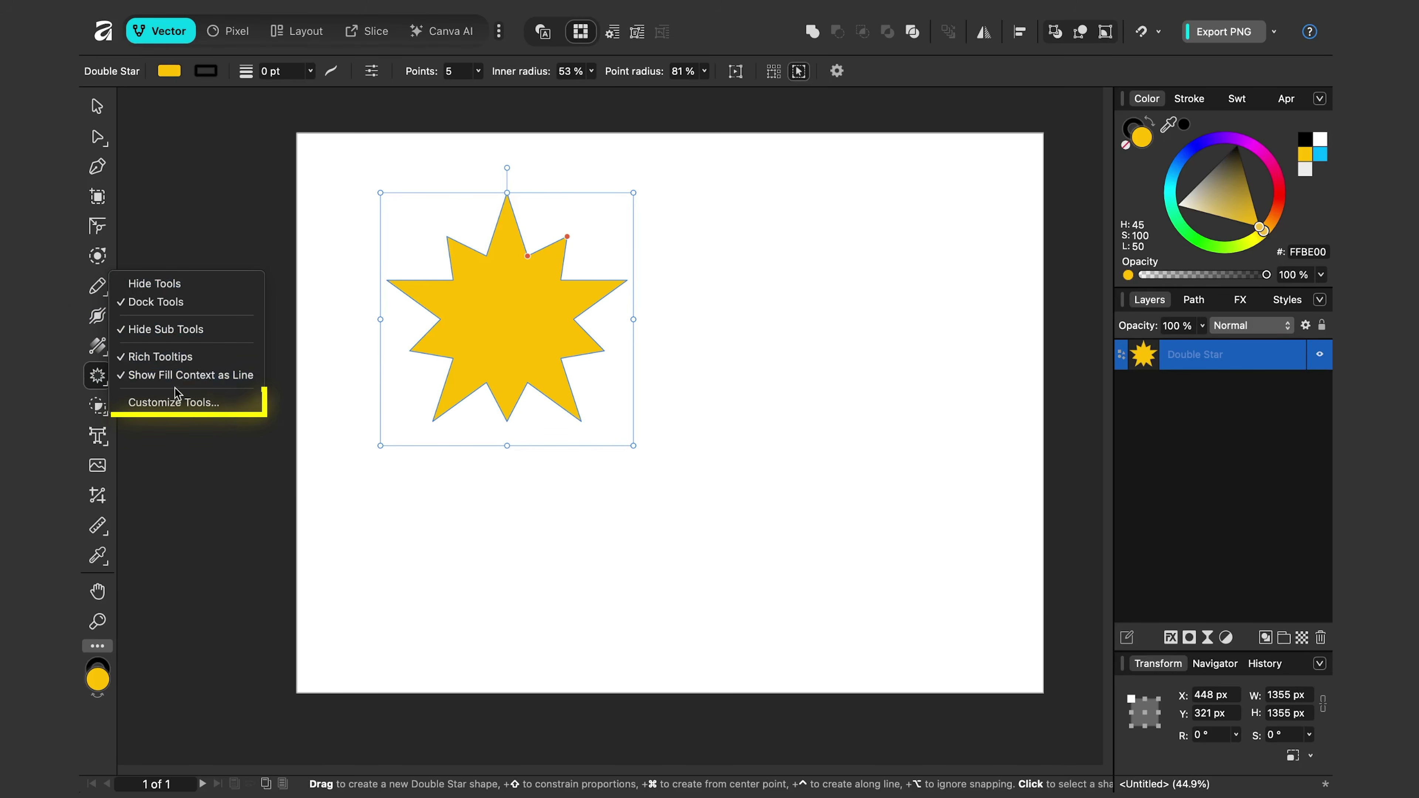
left_click(177, 402)
type("f")
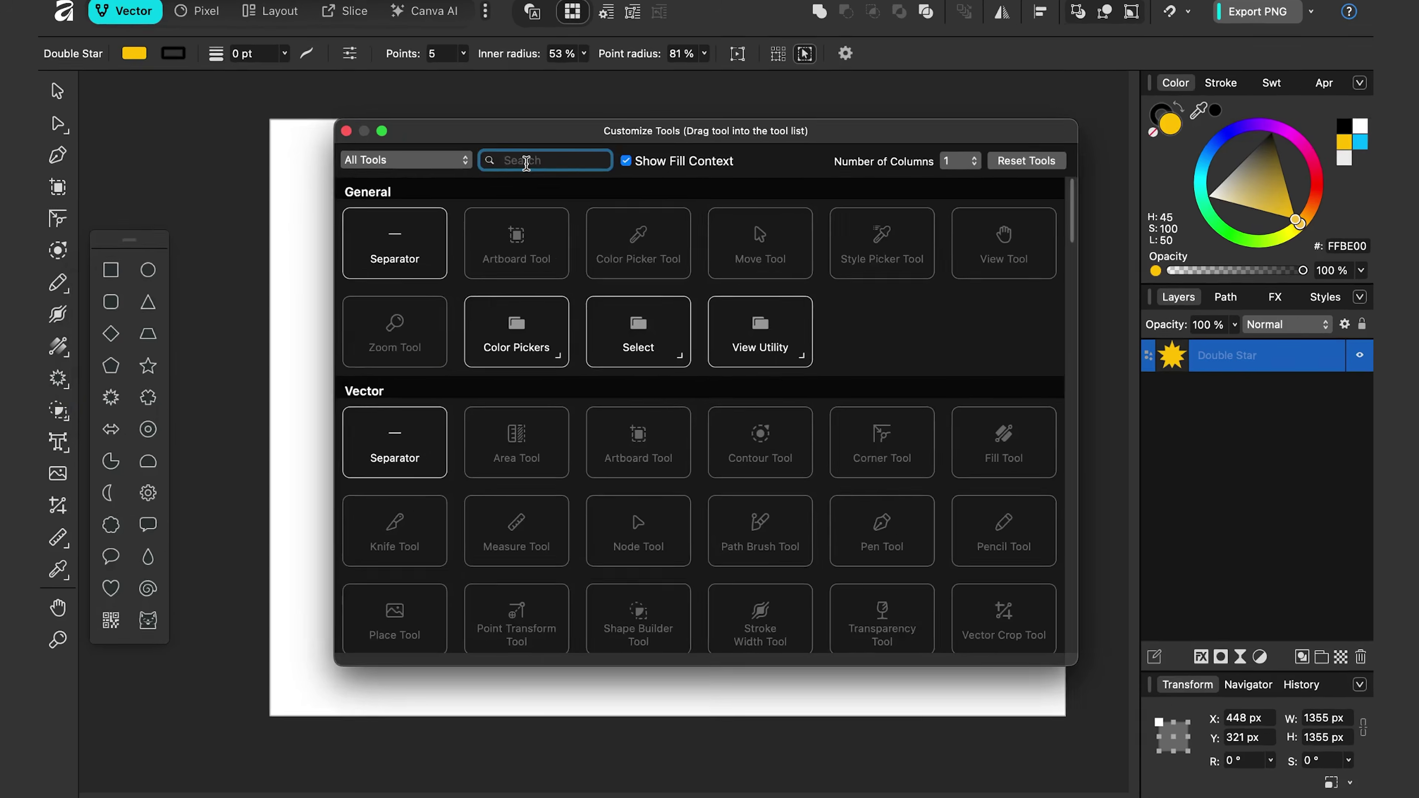
type("ill")
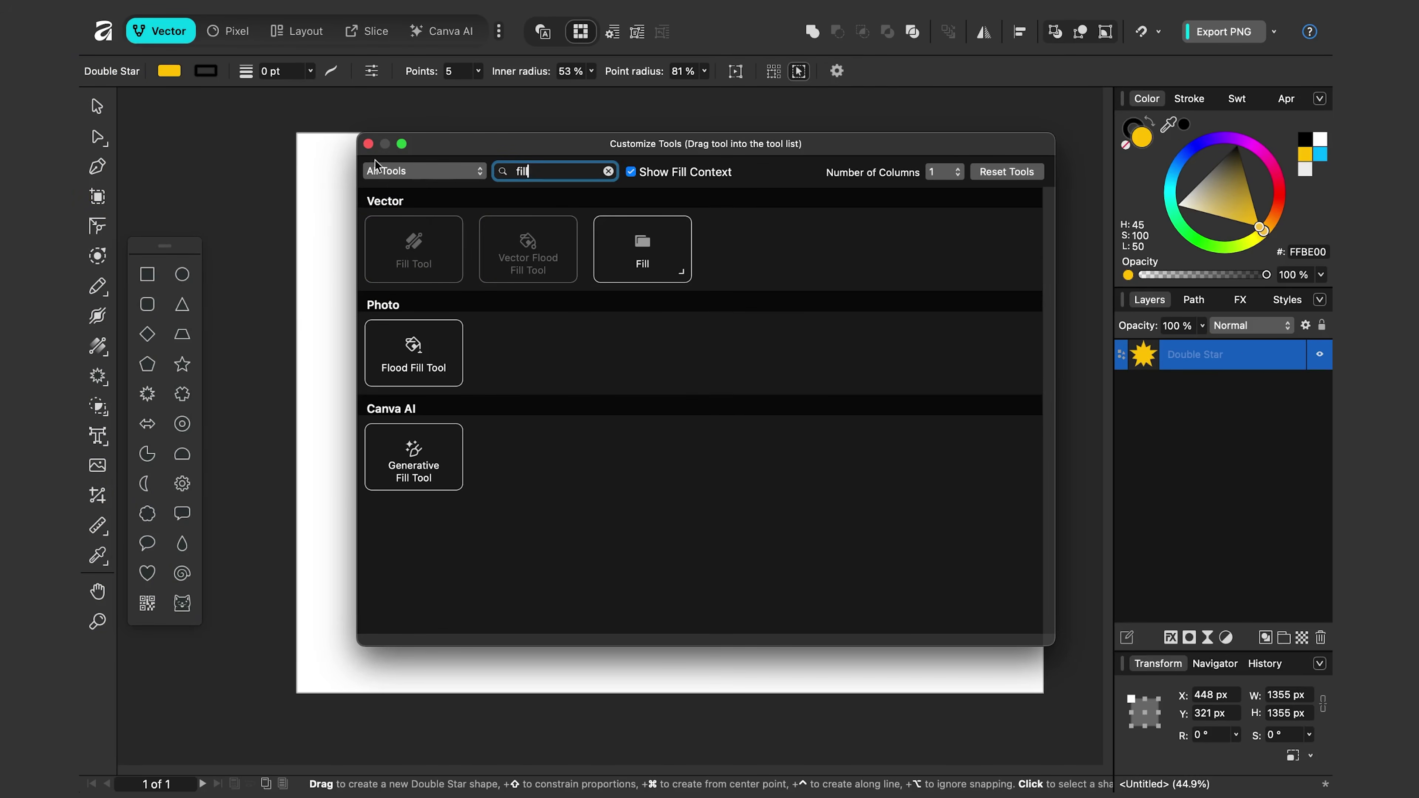
left_click(369, 144)
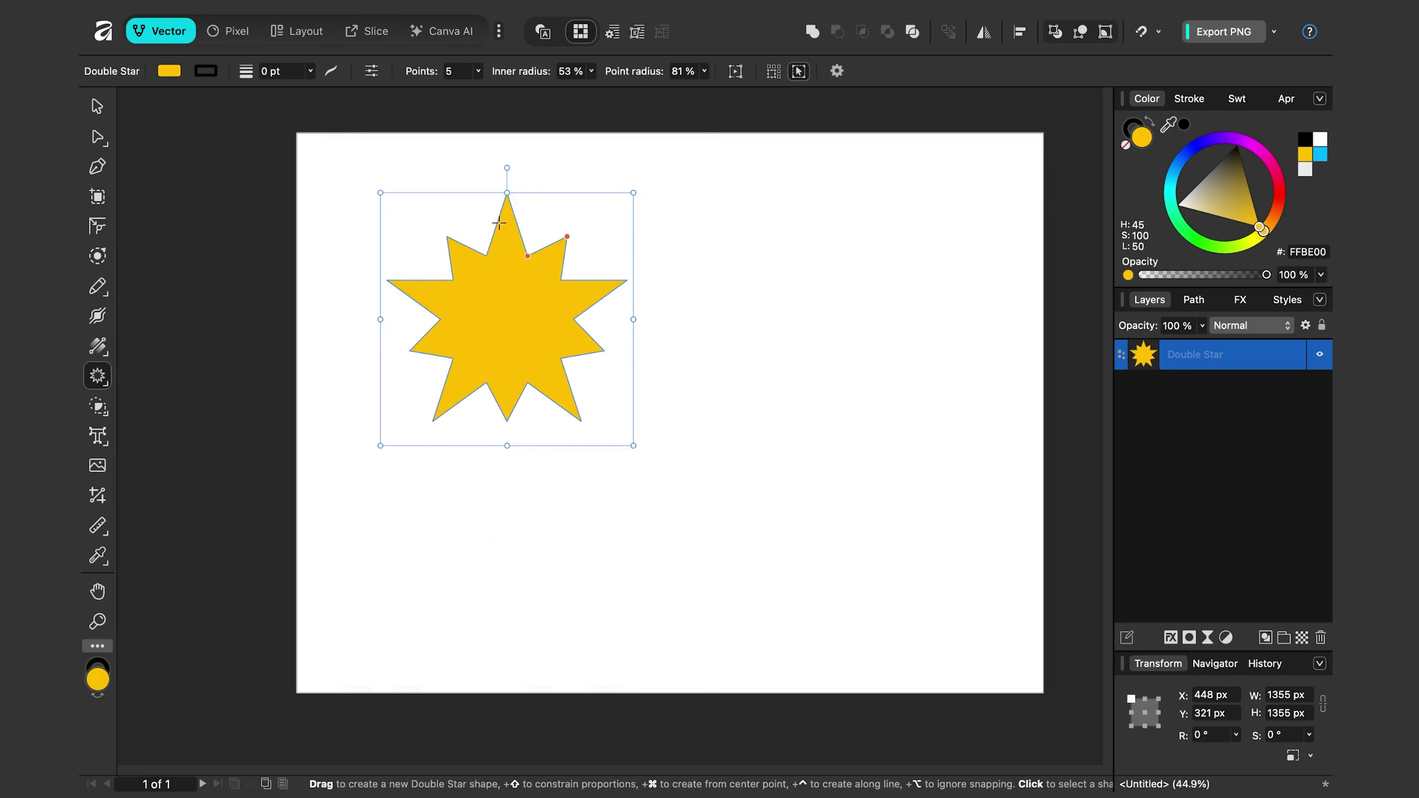
Step: Drag a linear gradient across the star, with start stop red FF001F and end stop yellow FFE300
key("g")
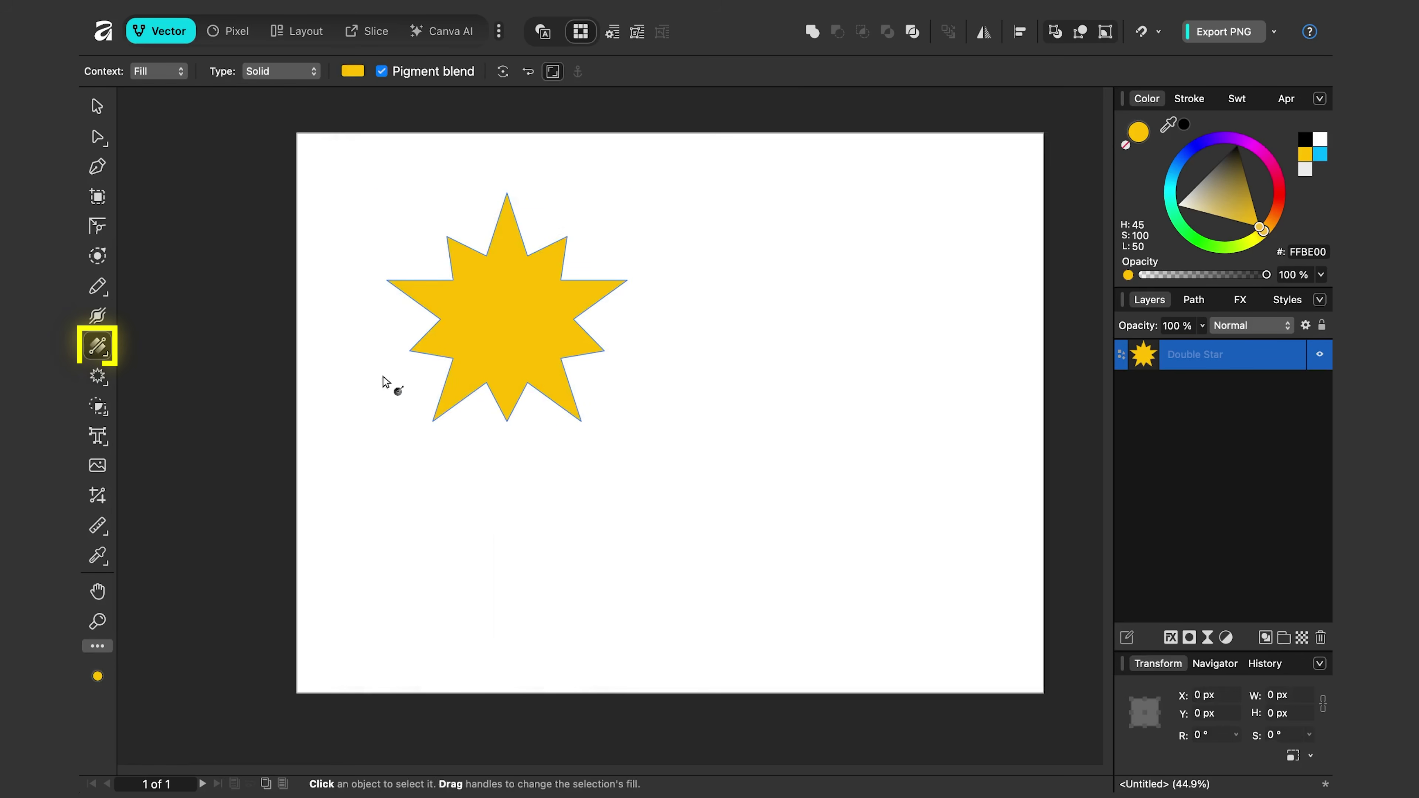
left_click_drag(462, 257, 553, 381)
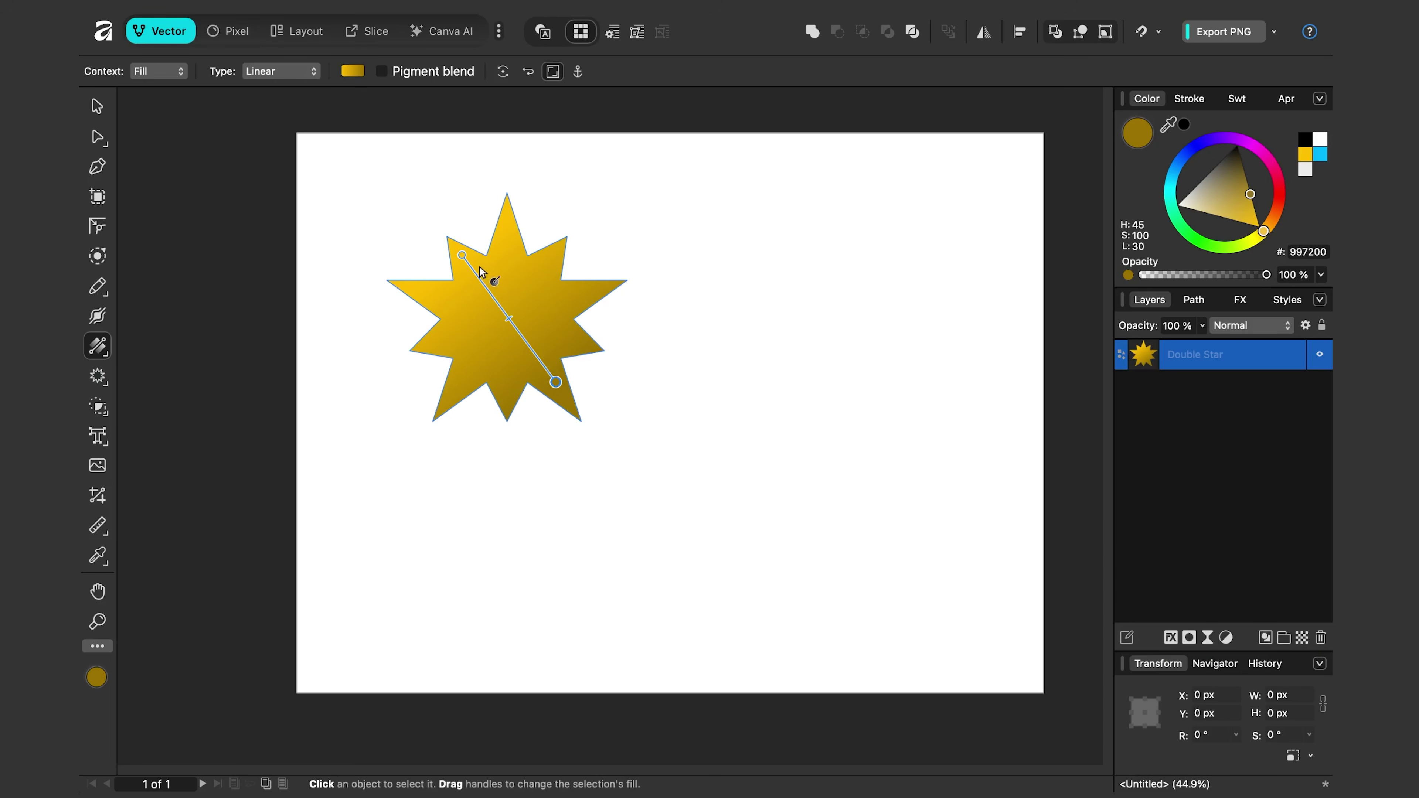
left_click(462, 256)
left_click(489, 295)
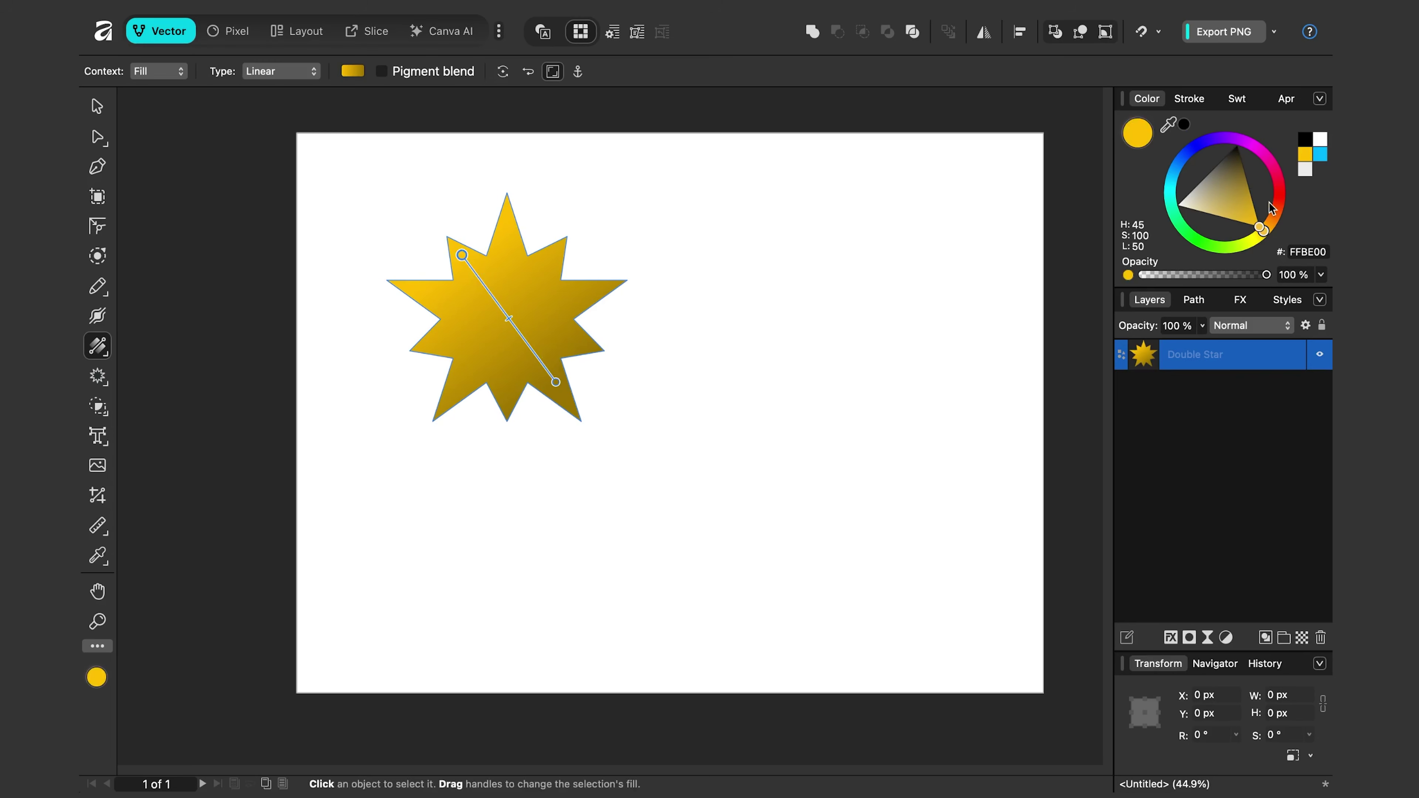
left_click_drag(1266, 236, 1278, 188)
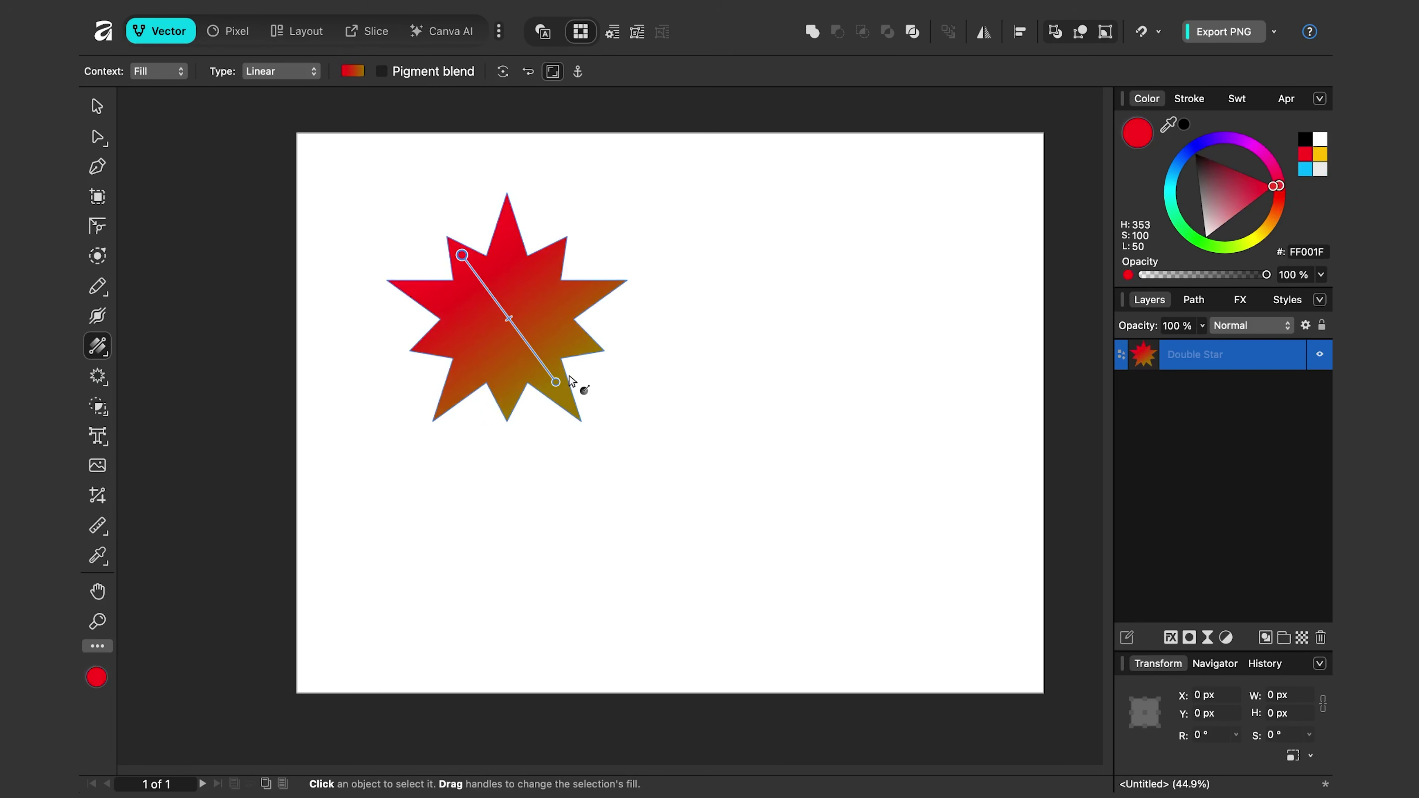
left_click(556, 382)
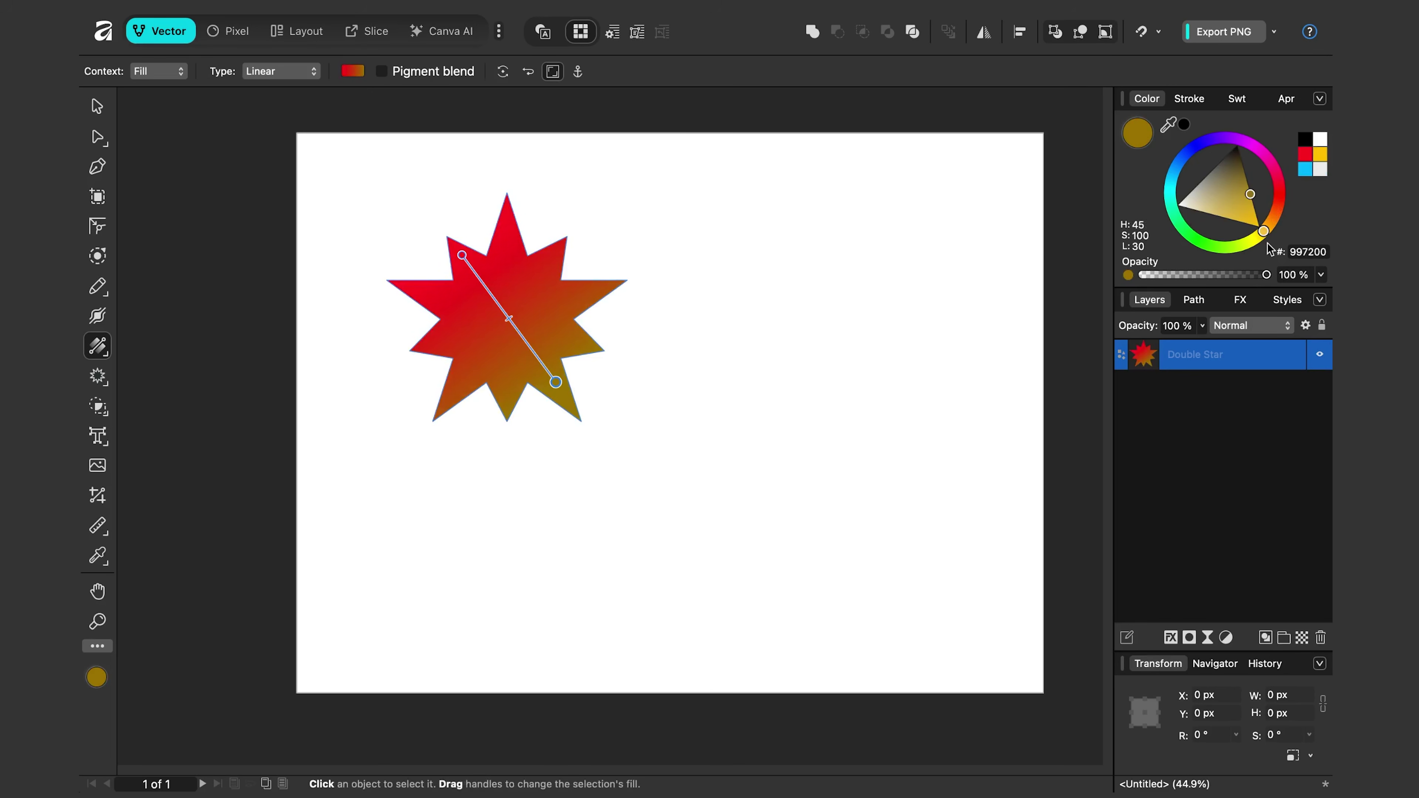
left_click_drag(1264, 235, 1254, 232)
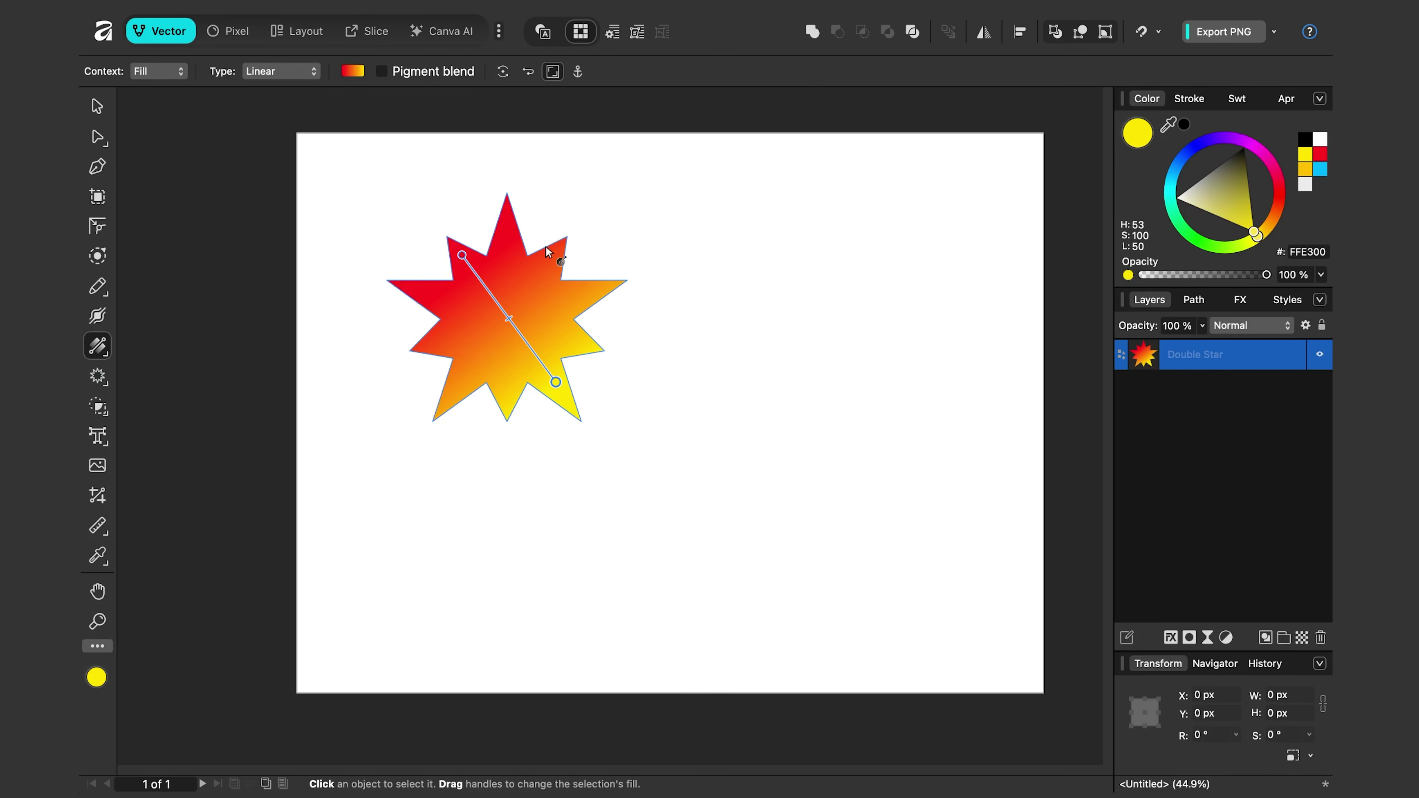
Step: Reselect the star, swing the gradient's red start stop back to its upper-left tip, and add a stop
left_click(616, 247)
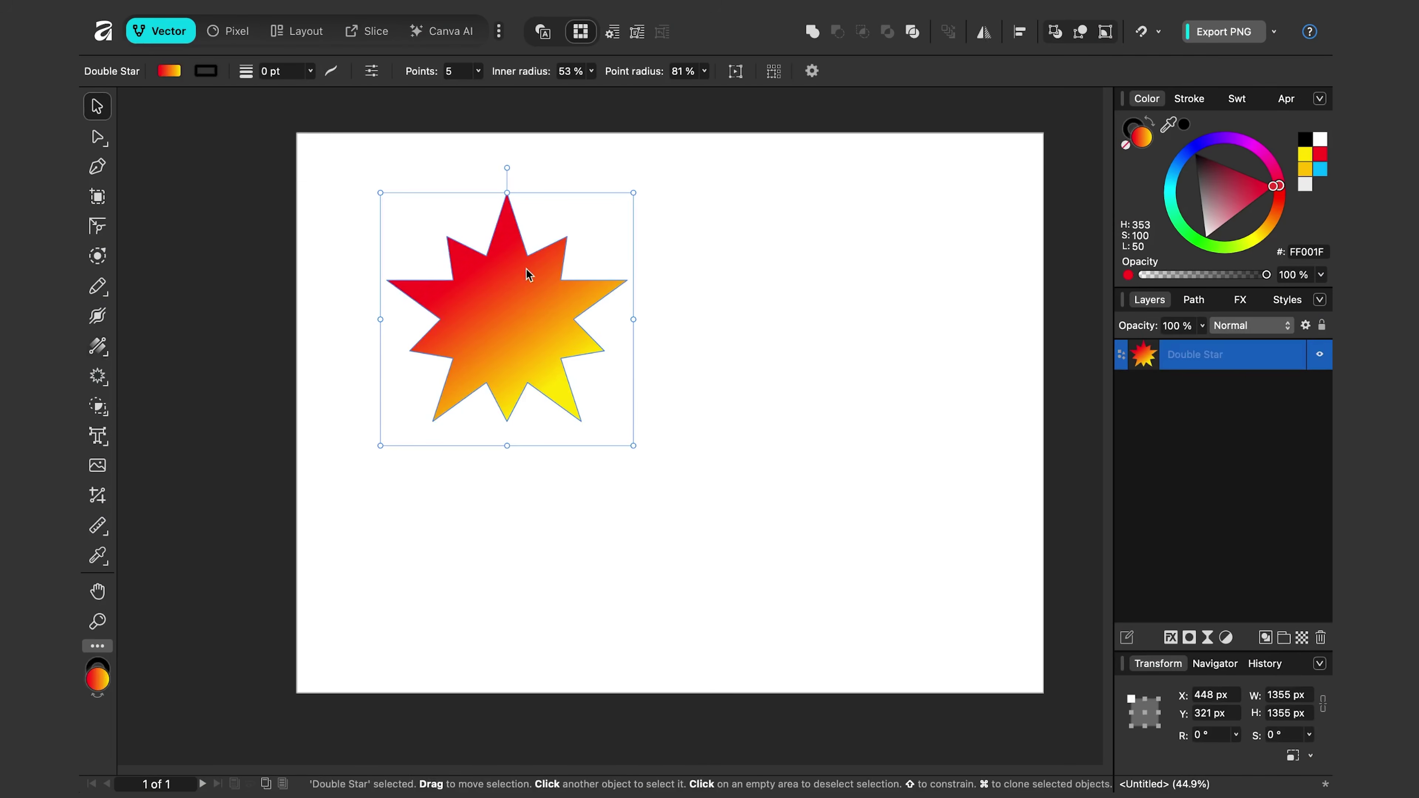
left_click(100, 349)
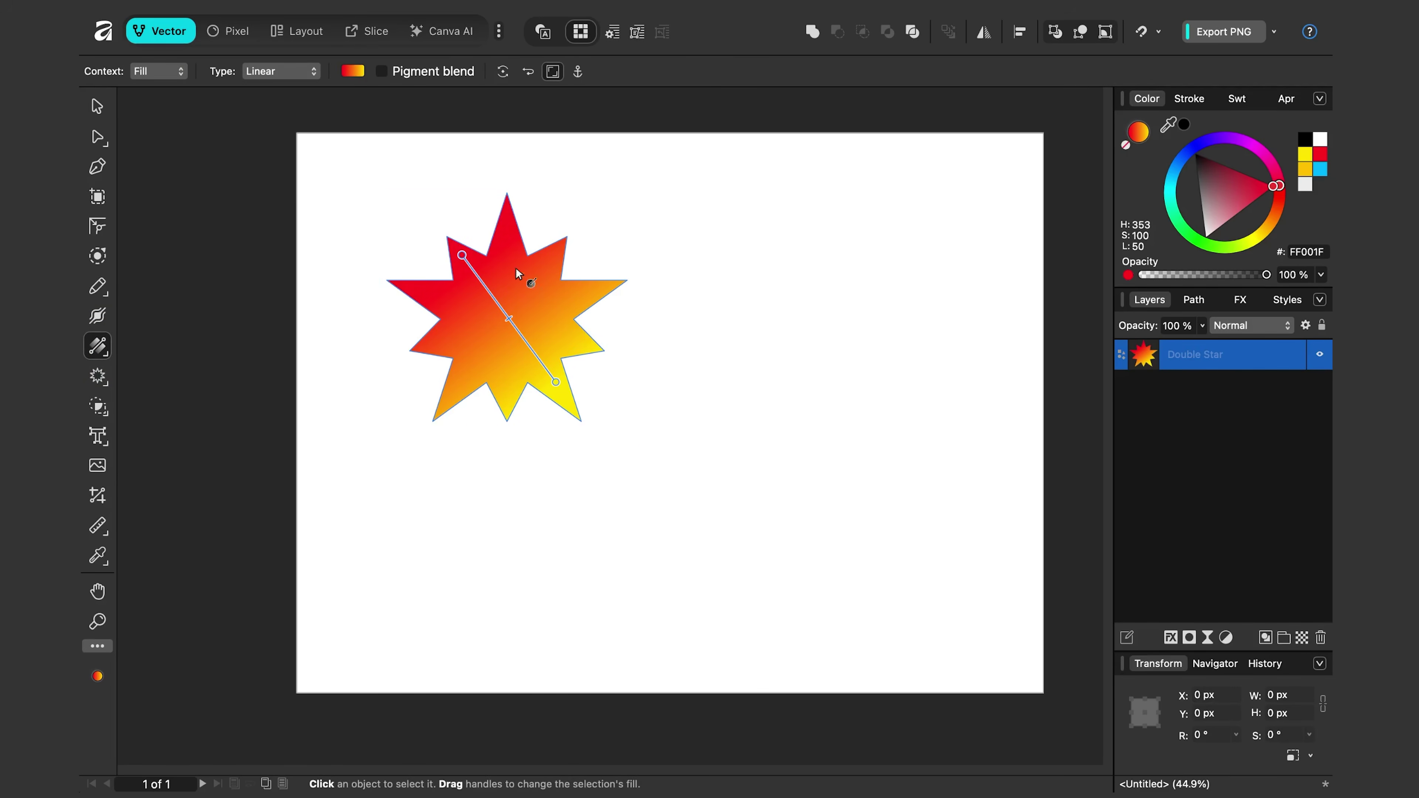
left_click(462, 256)
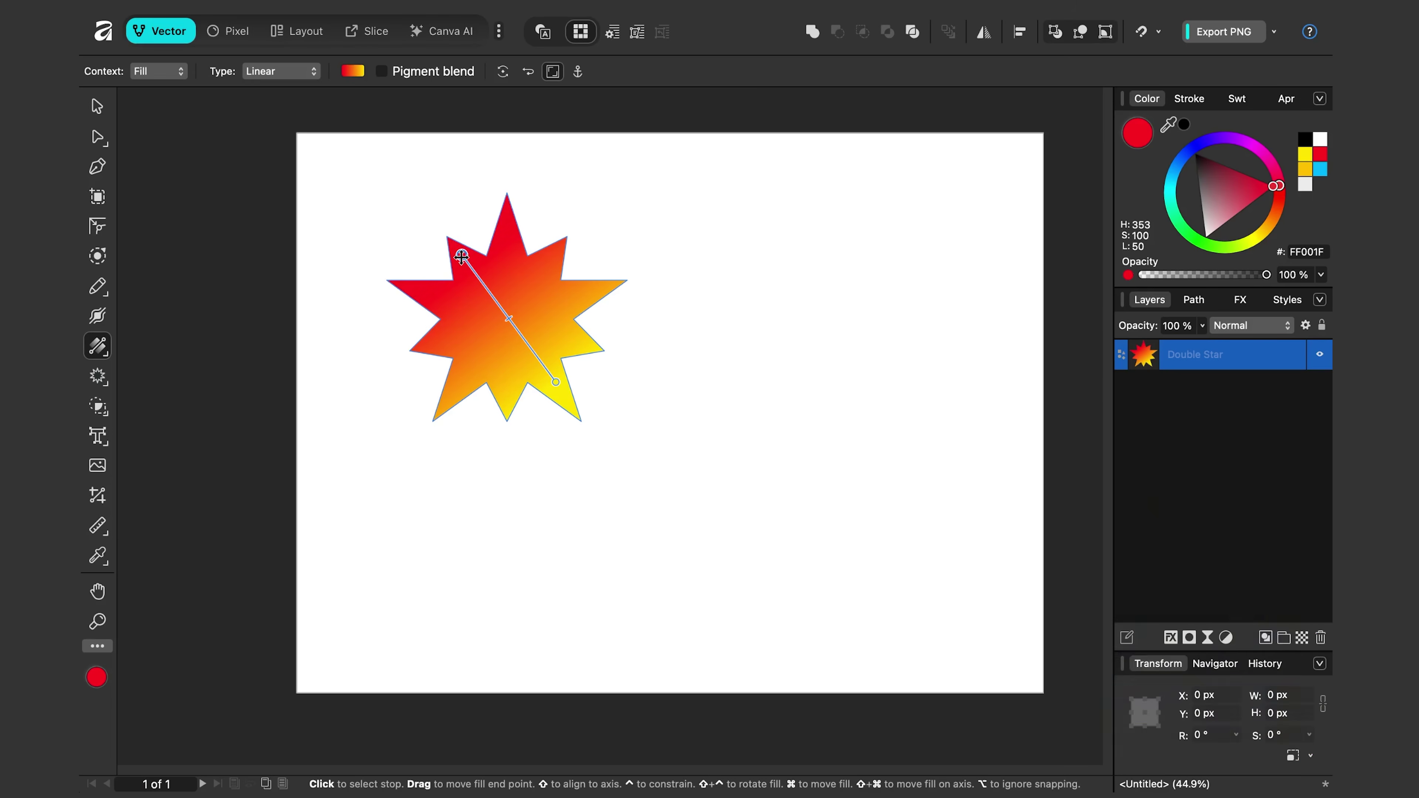
mouse_move(461, 256)
left_mouse_down()
mouse_move(554, 244)
mouse_move(627, 323)
mouse_move(402, 200)
mouse_move(367, 268)
mouse_move(599, 317)
mouse_move(556, 282)
mouse_move(471, 273)
mouse_move(579, 237)
mouse_move(675, 384)
mouse_move(462, 394)
mouse_move(365, 184)
mouse_move(453, 189)
mouse_move(473, 275)
left_mouse_up()
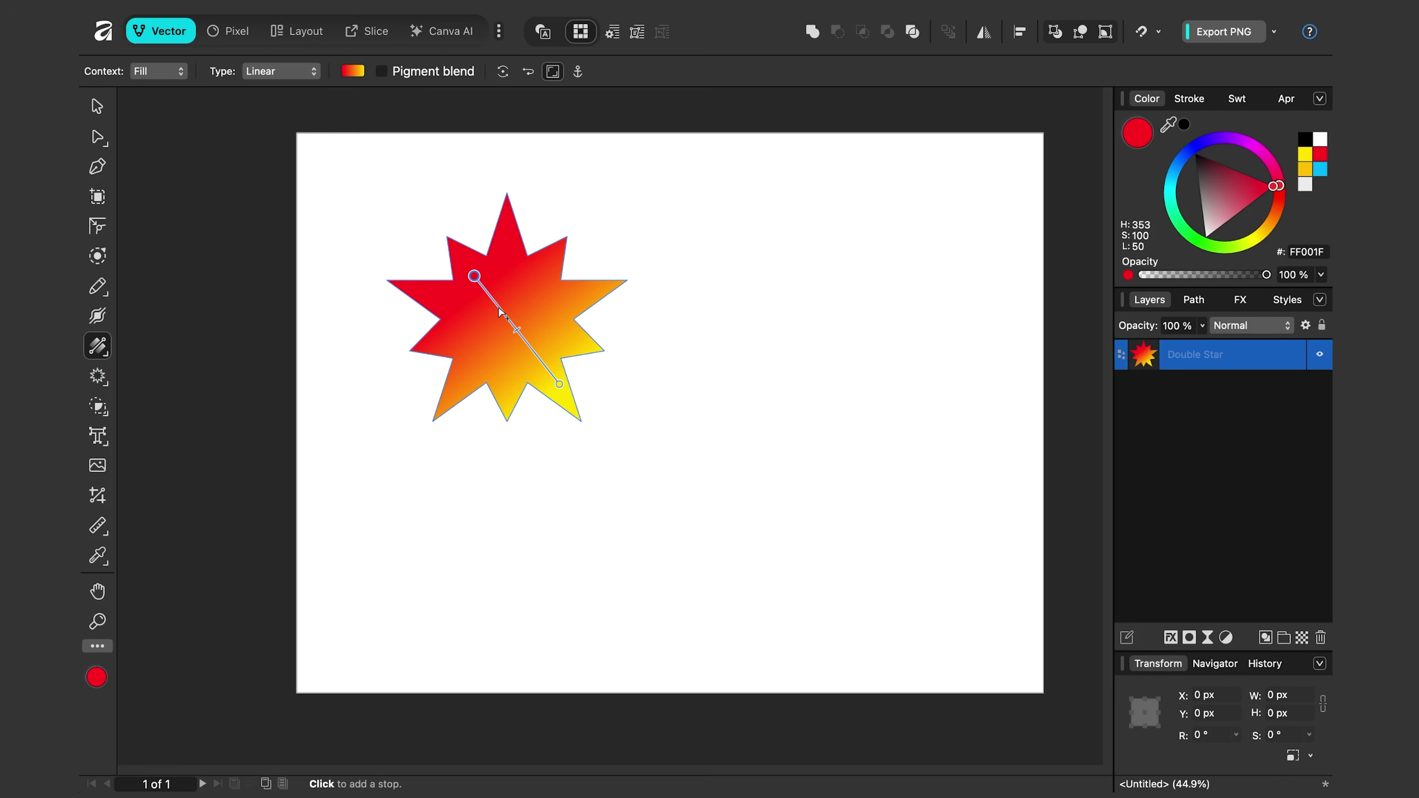
left_click(499, 309)
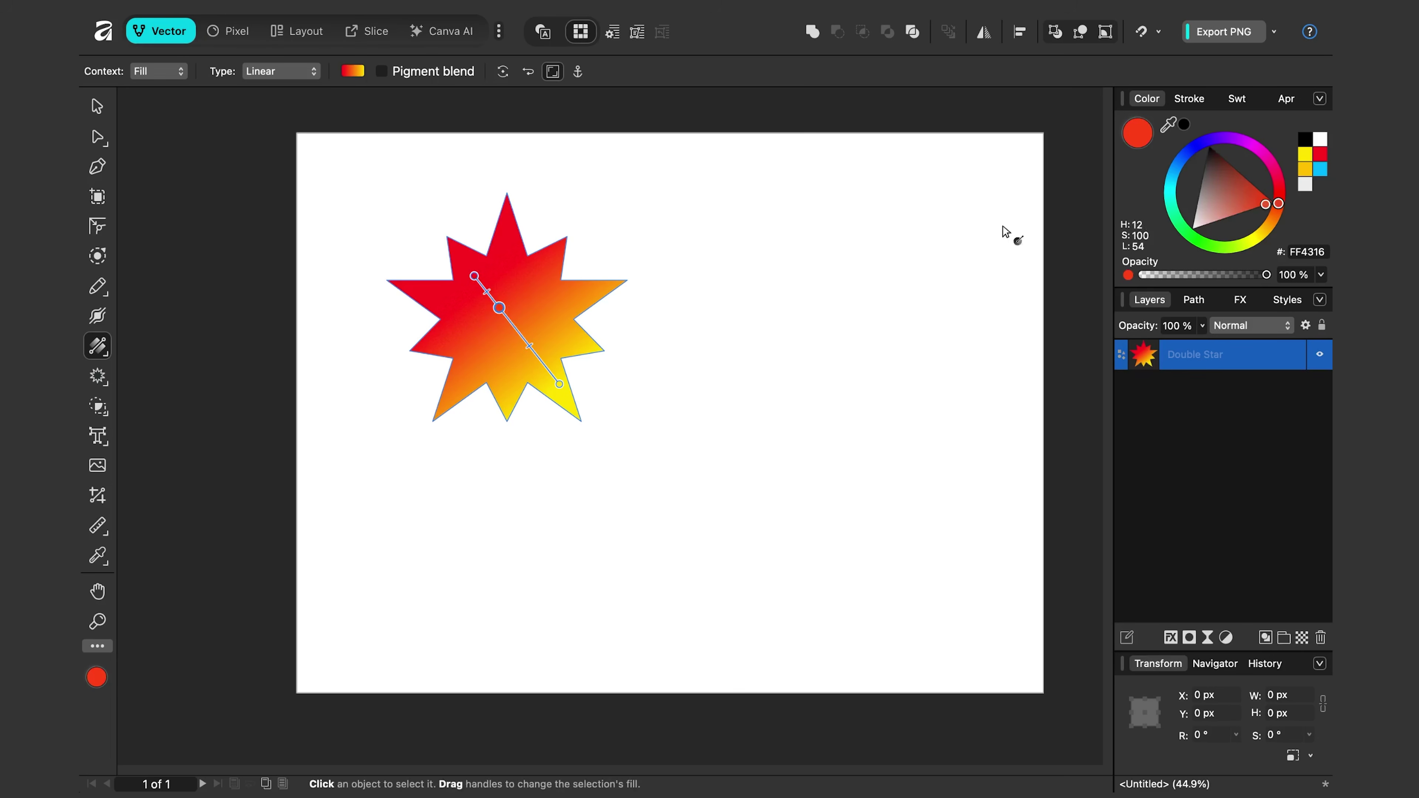
Step: Make the new stop cyan, add and delete a green stop, then slide the cyan stop and set it 0% opaque
left_click_drag(1180, 164, 1170, 180)
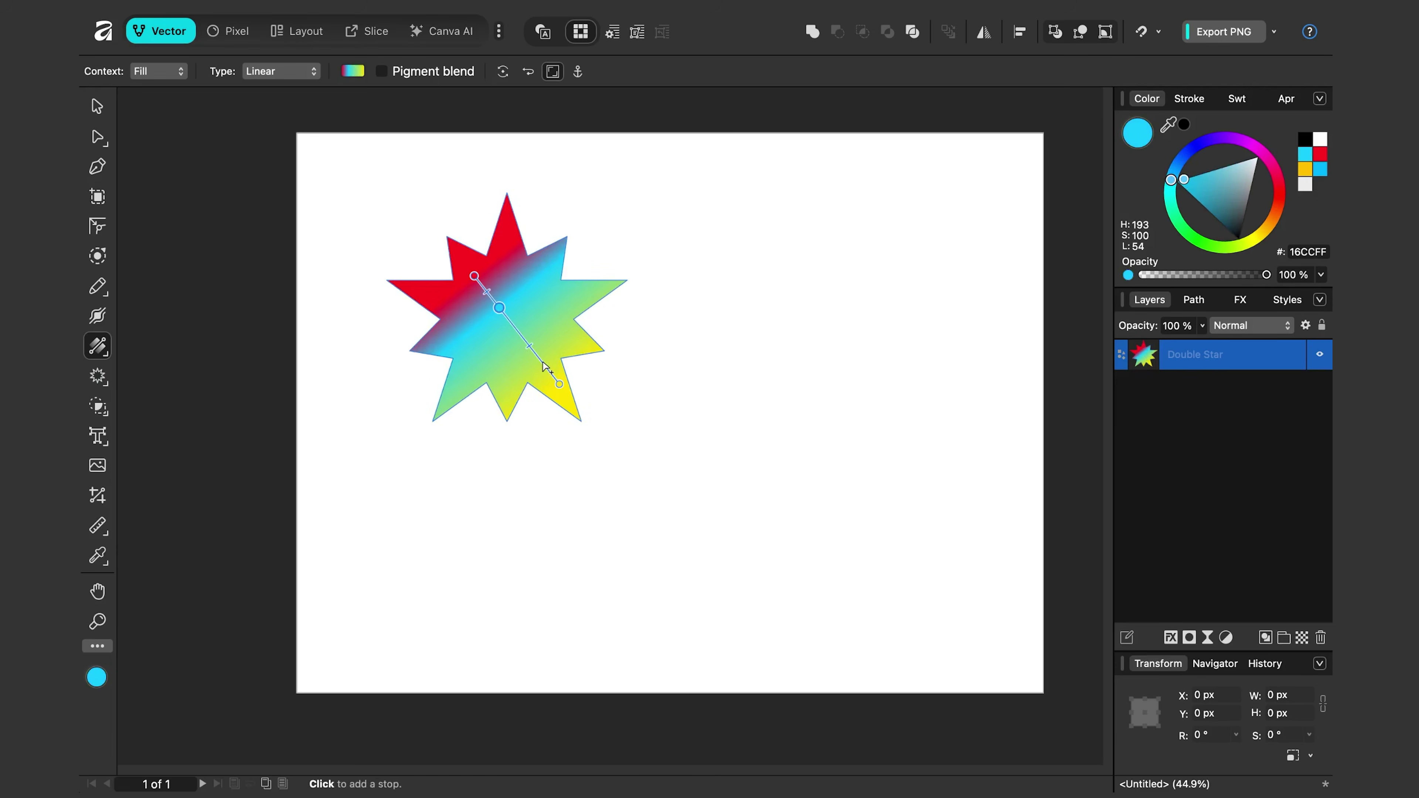
left_click(546, 368)
left_click_drag(1188, 233, 1204, 245)
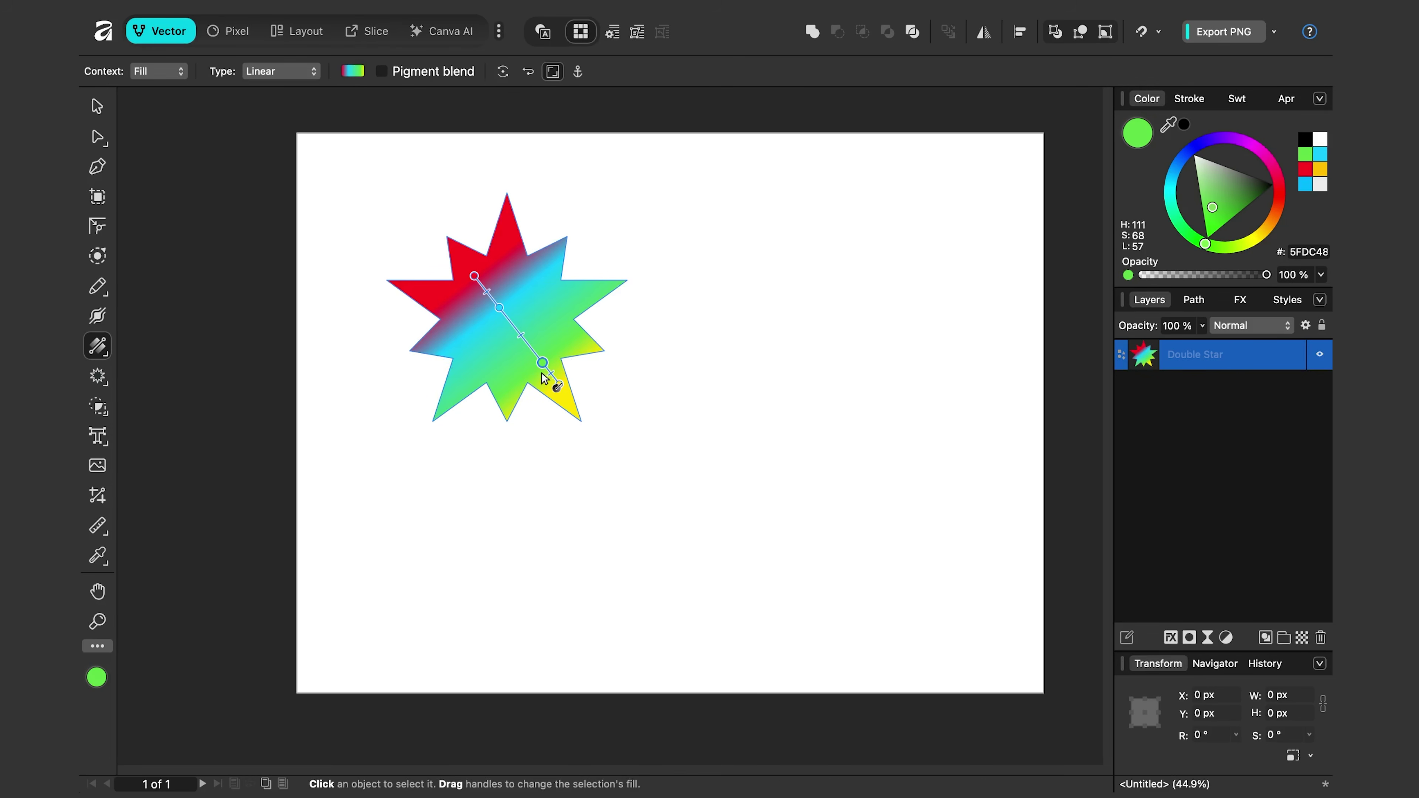
key("BackSpace")
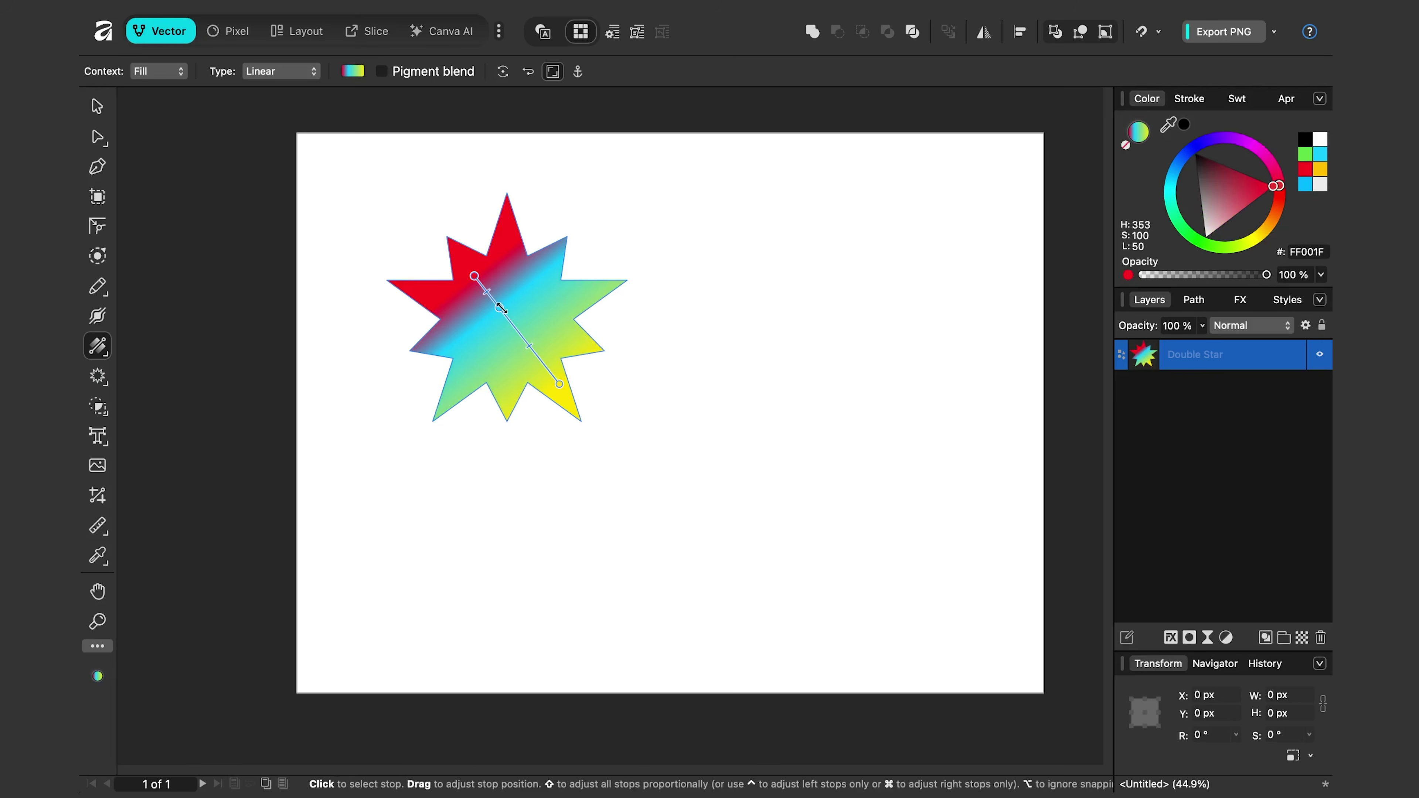
left_click_drag(500, 308, 510, 322)
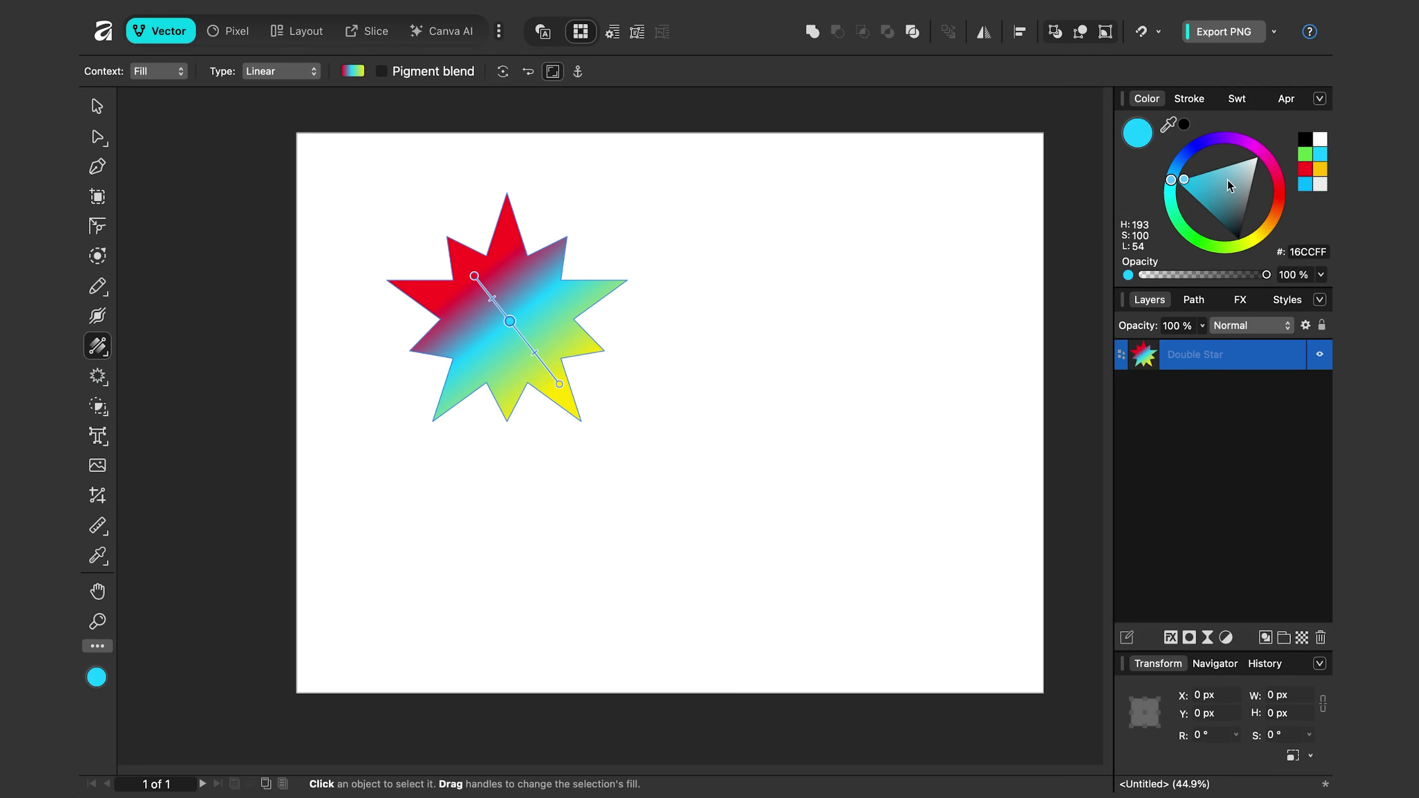
left_click_drag(1267, 275, 1091, 288)
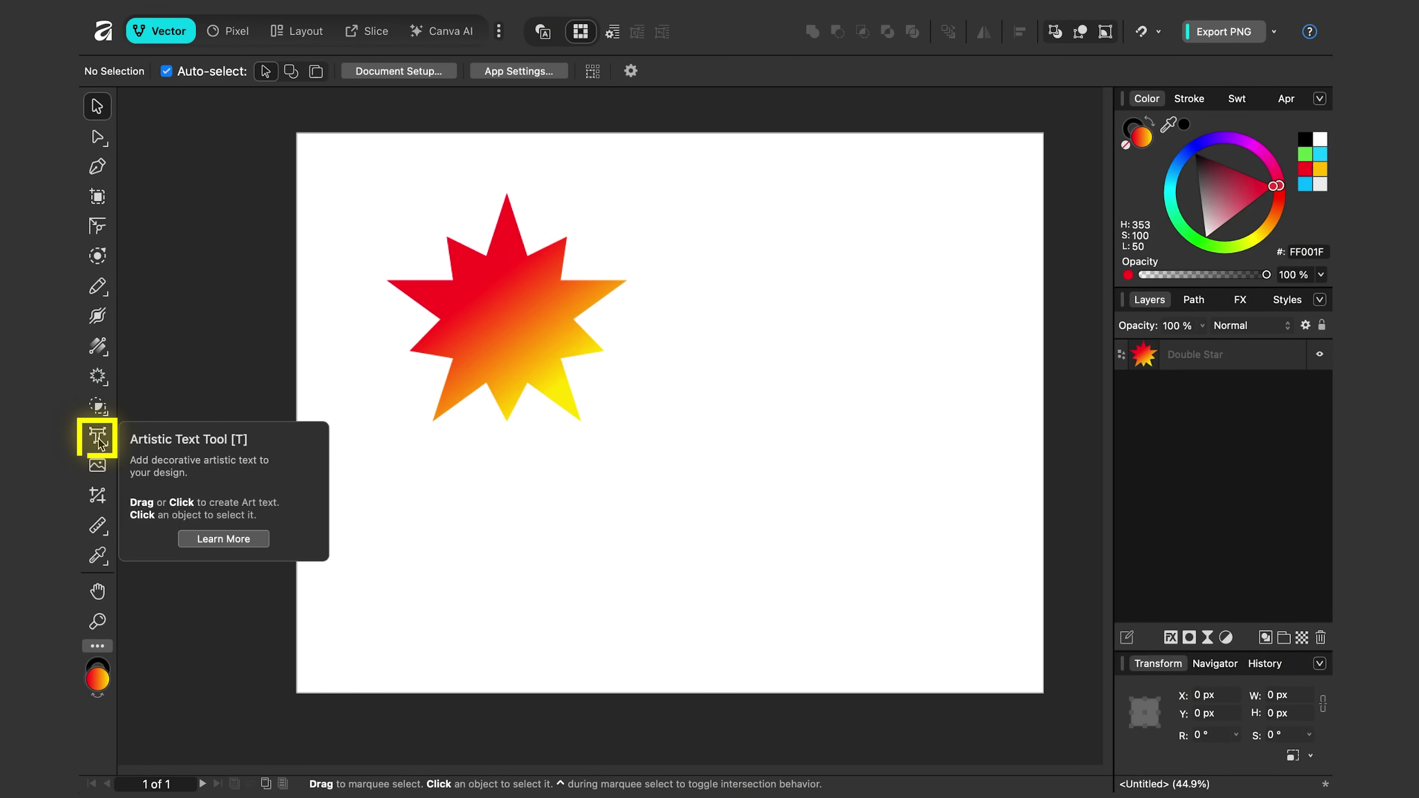
Step: Add the artistic text 'TEXT' to the right of the star, set in Arial Black
left_click(98, 437)
left_click_drag(659, 216, 726, 297)
type("TEXT")
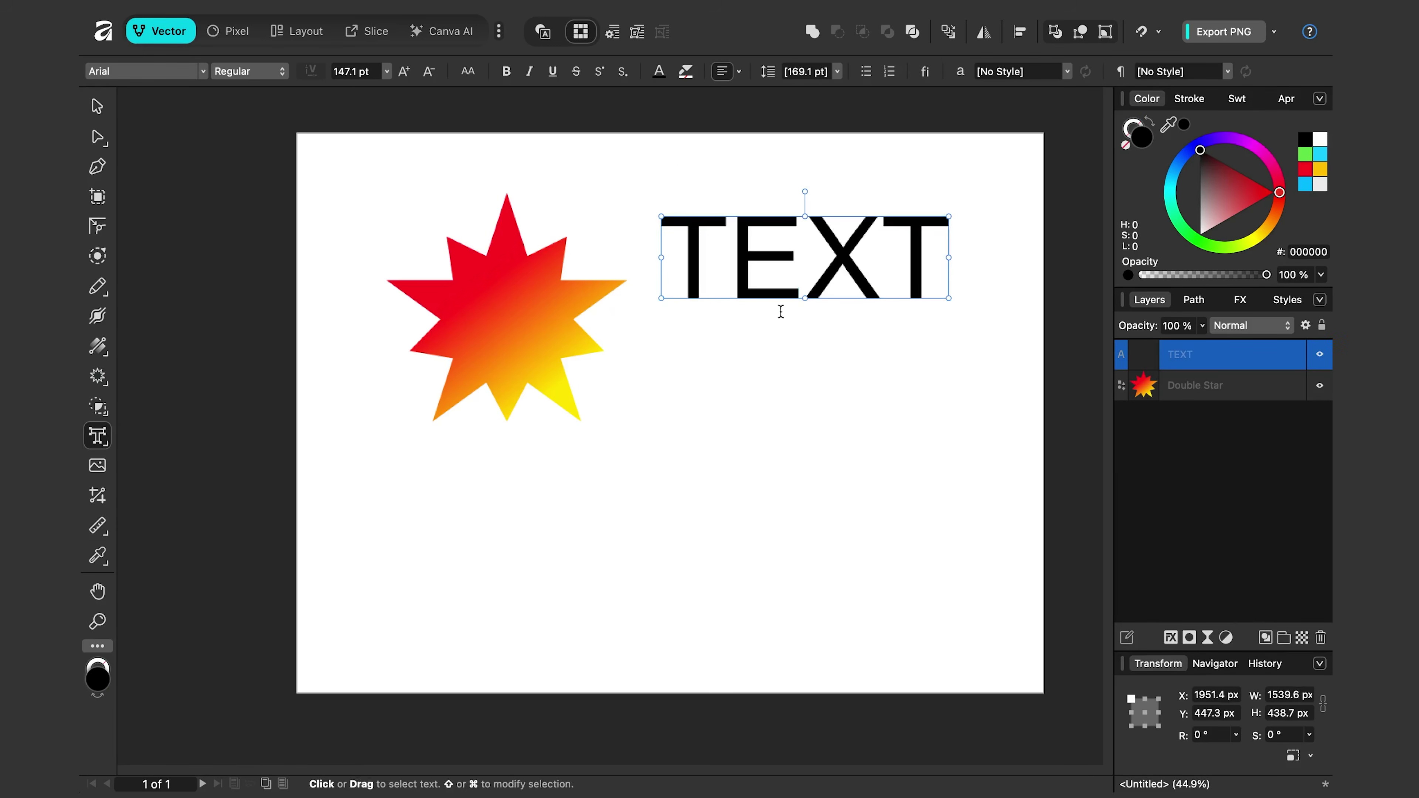
key("Escape")
left_click(203, 72)
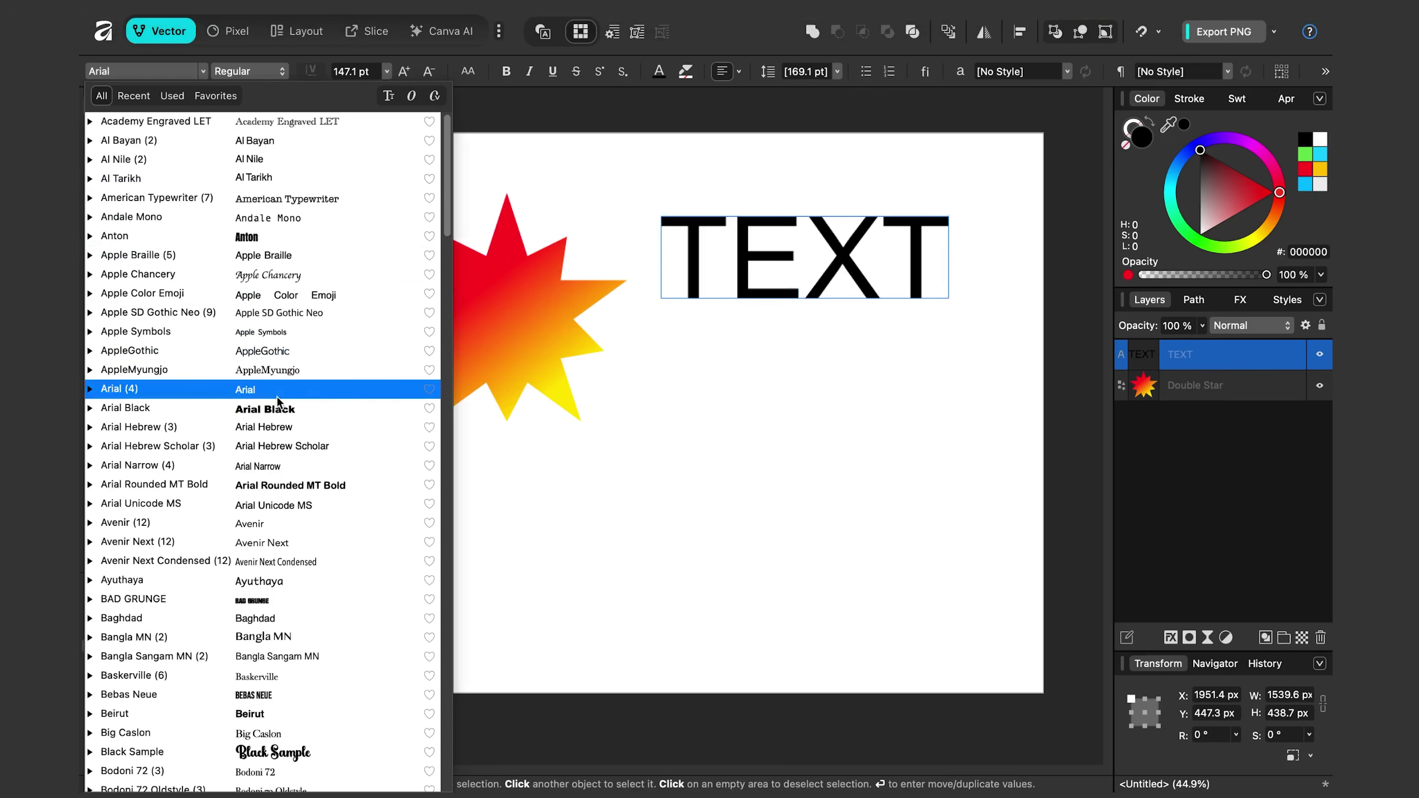
left_click(168, 408)
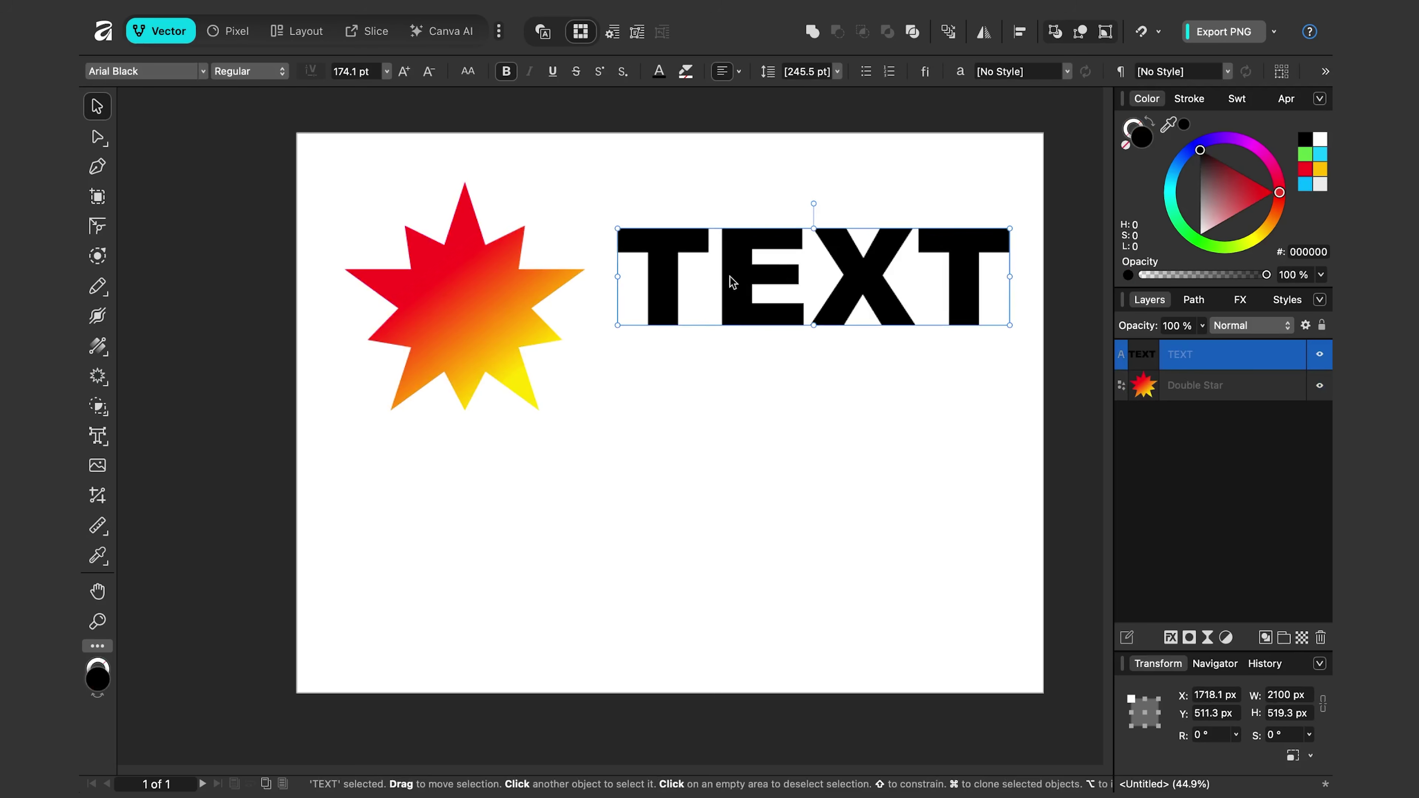
Step: Fill TEXT with a linear gradient from blue 0044FF to magenta EE00FF and adjust its end points
left_click(97, 347)
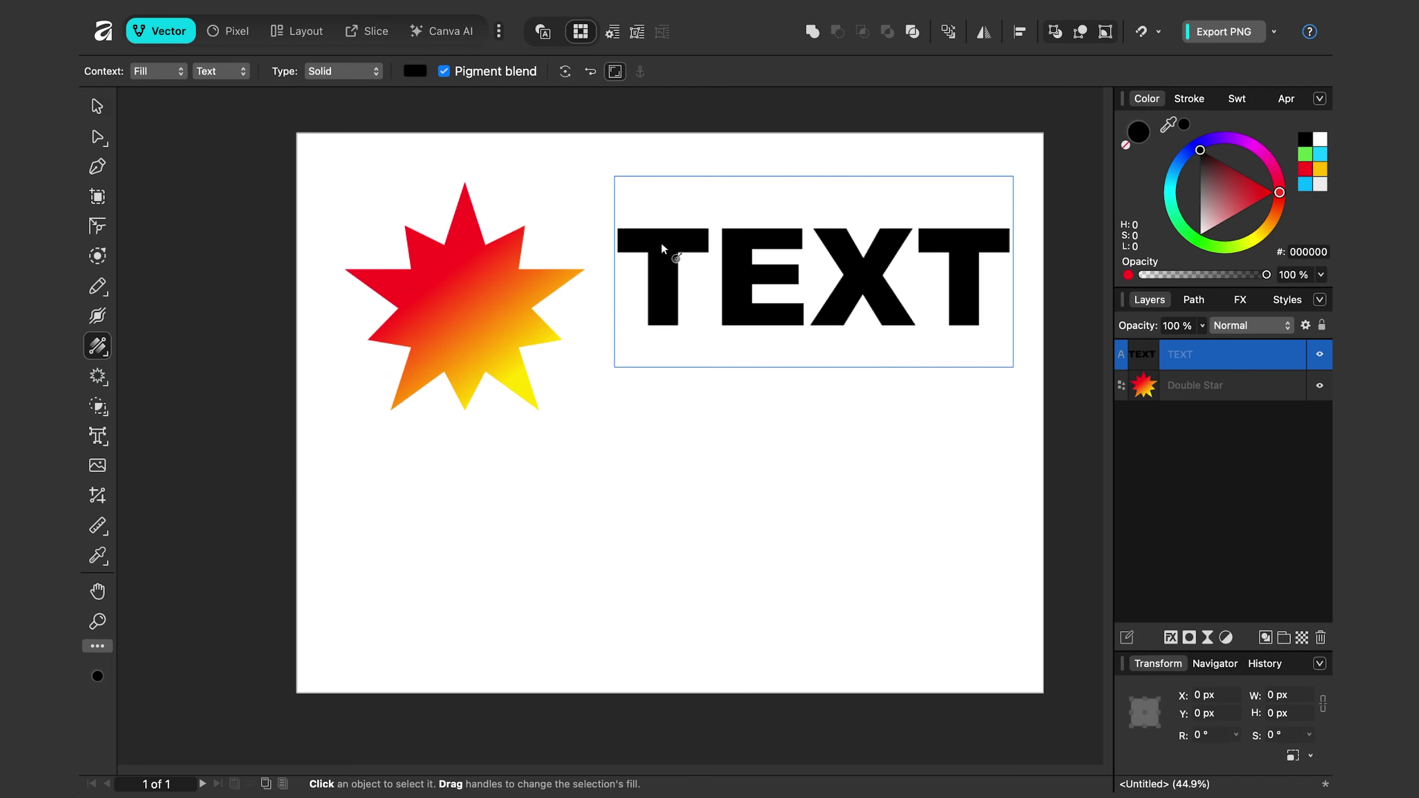
left_click_drag(664, 232, 952, 297)
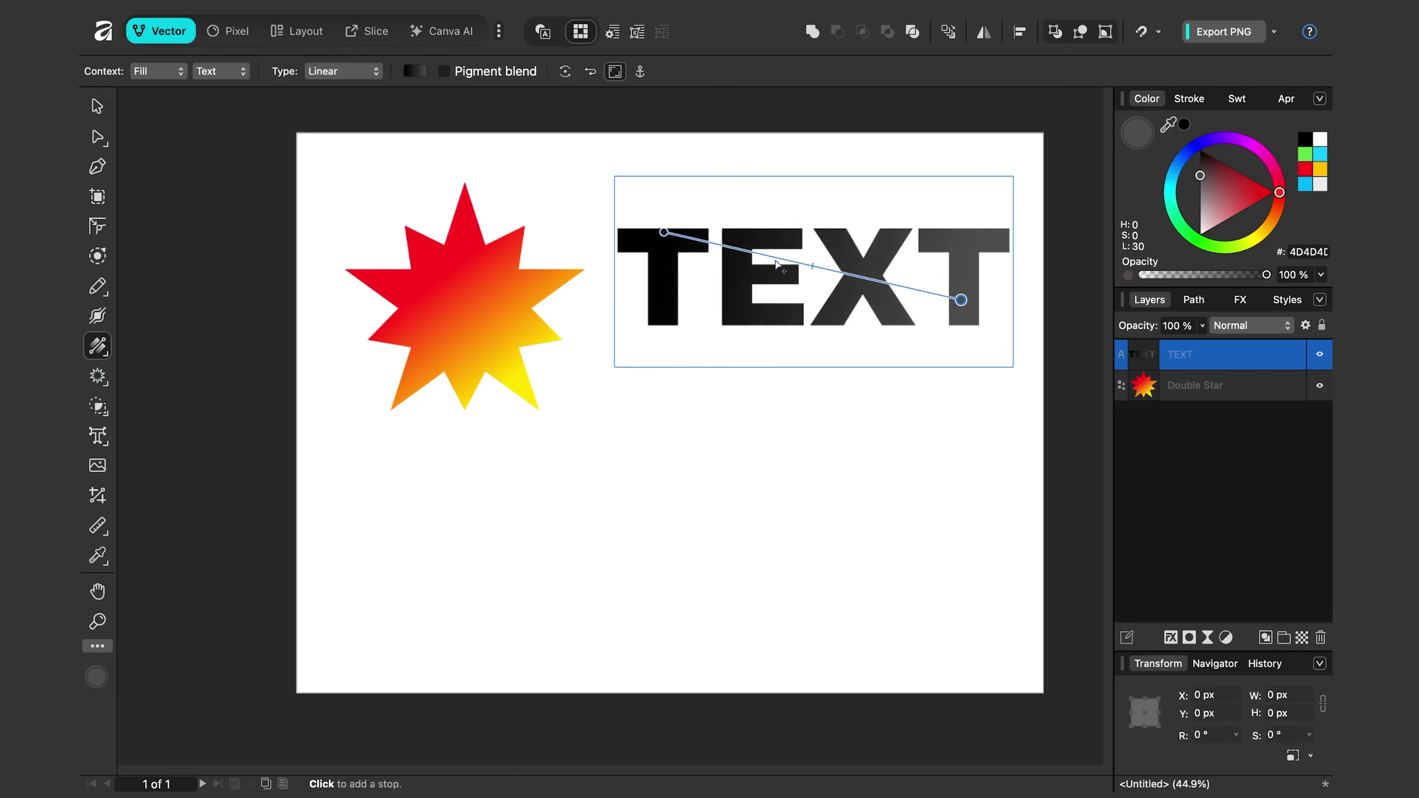
left_click(663, 232)
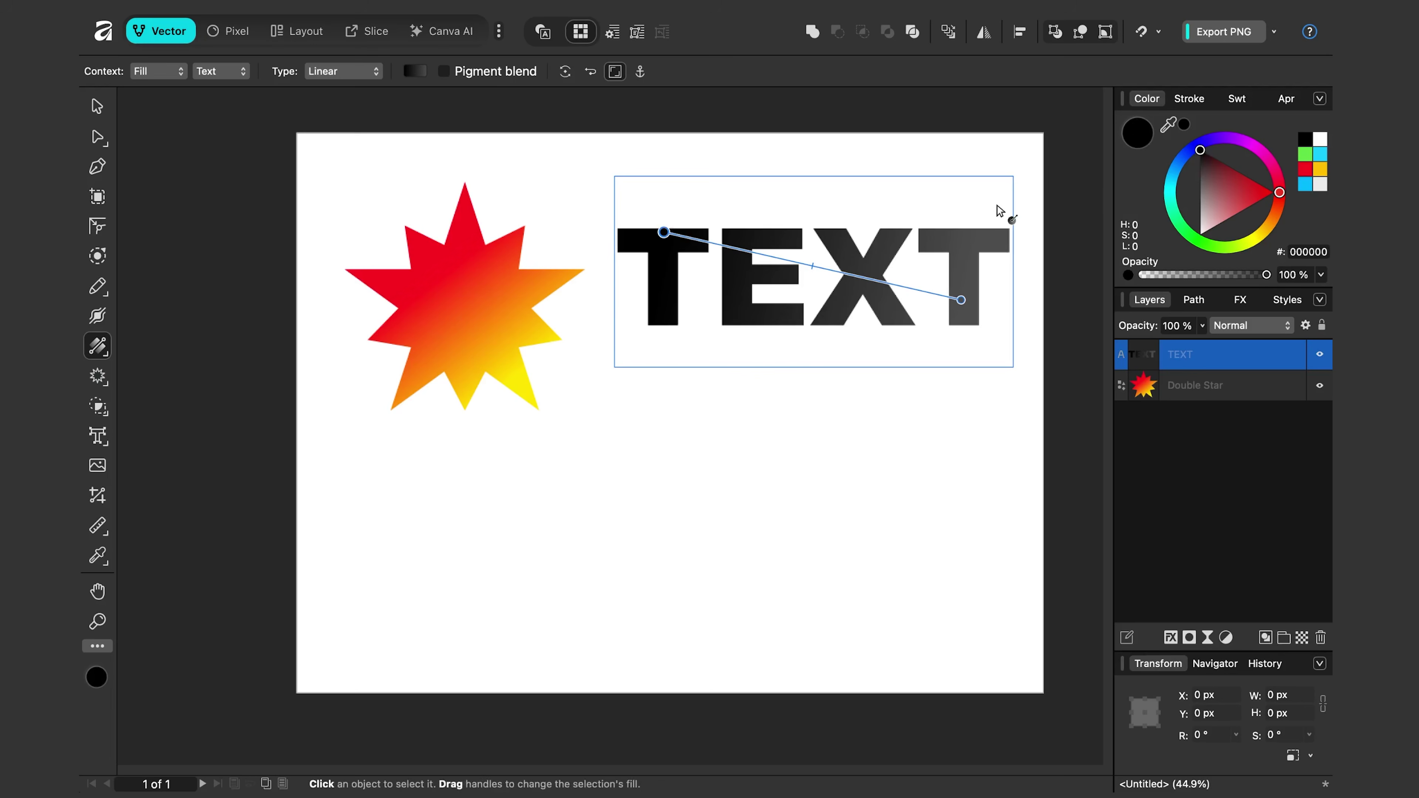
left_click_drag(1199, 149, 1187, 157)
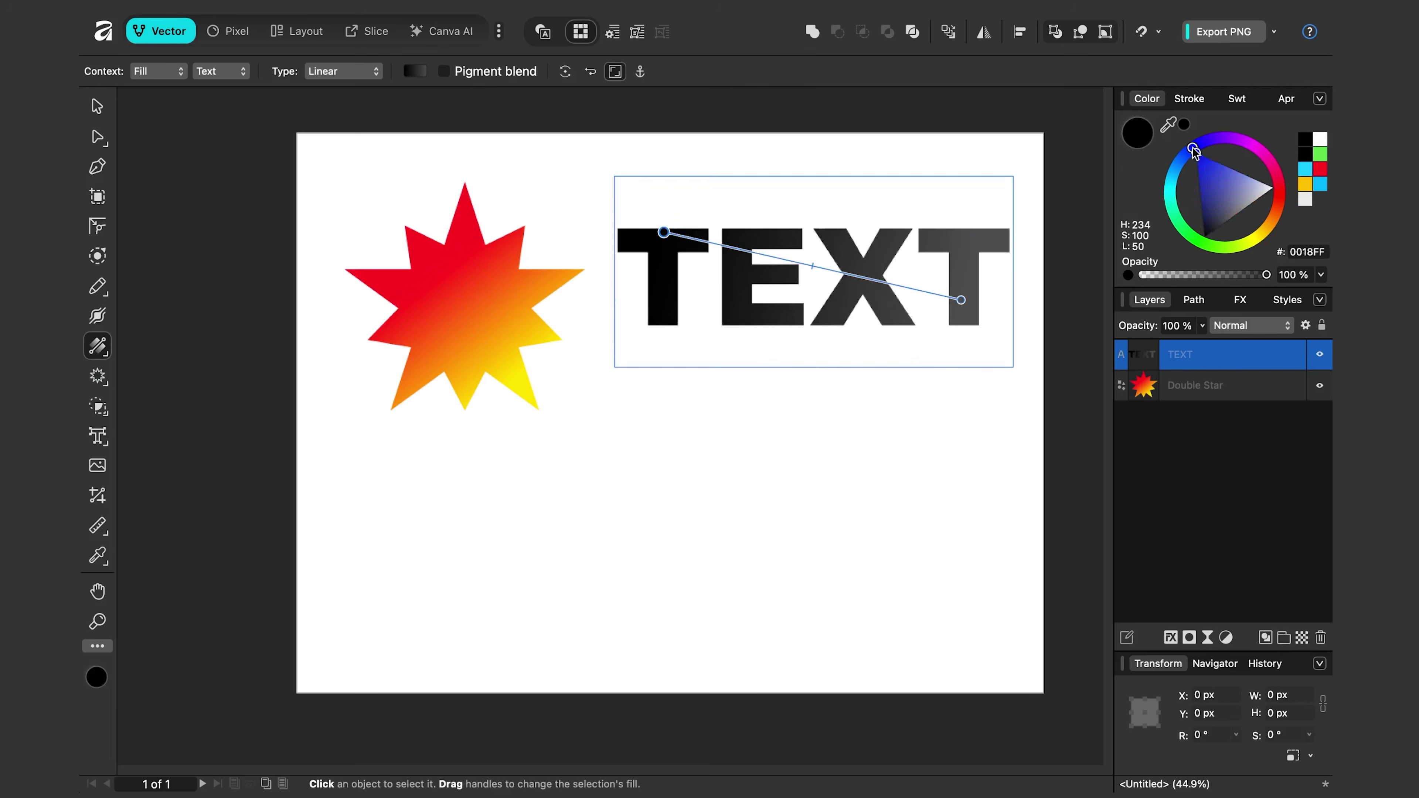
left_click(958, 302)
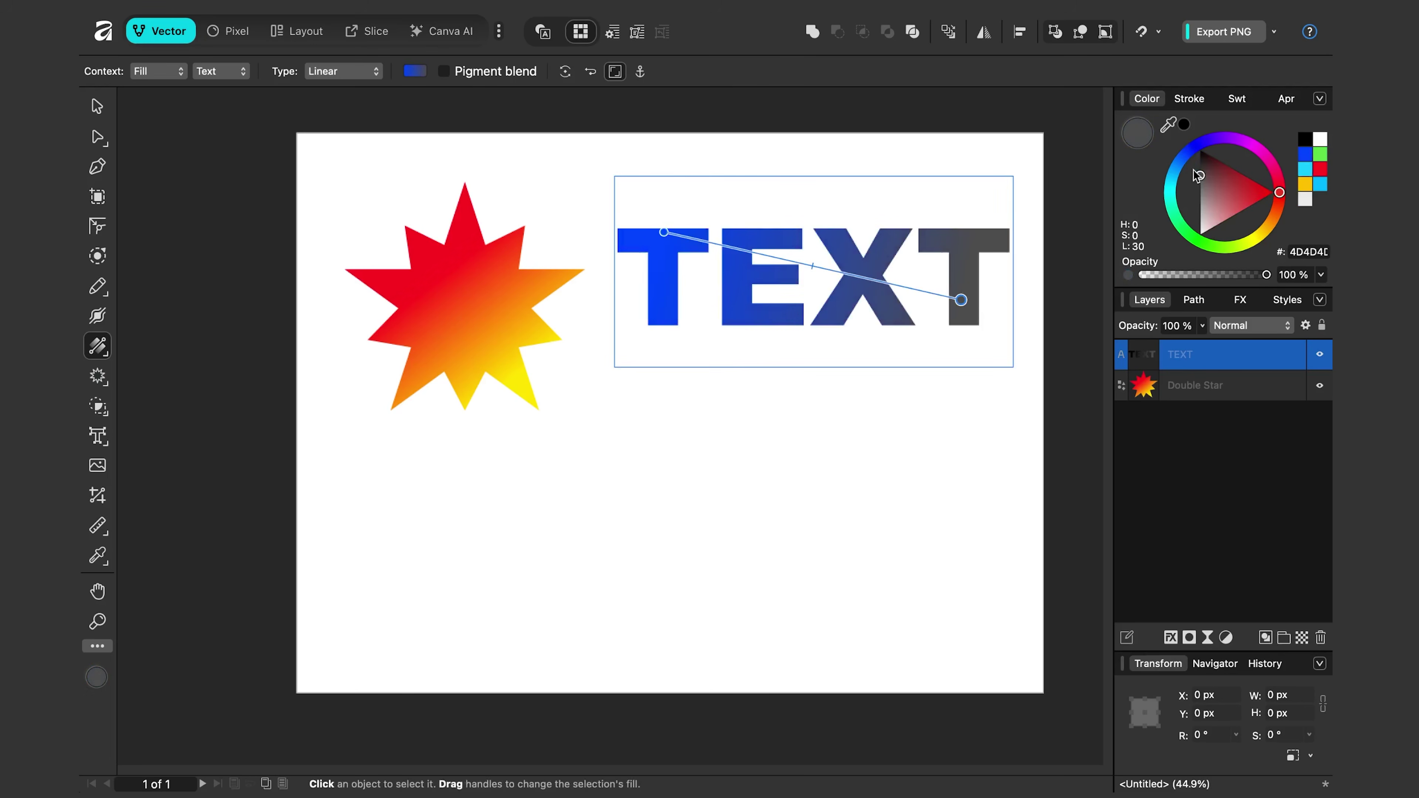
mouse_move(1186, 157)
left_mouse_down()
mouse_move(1225, 133)
mouse_move(1252, 138)
left_mouse_up()
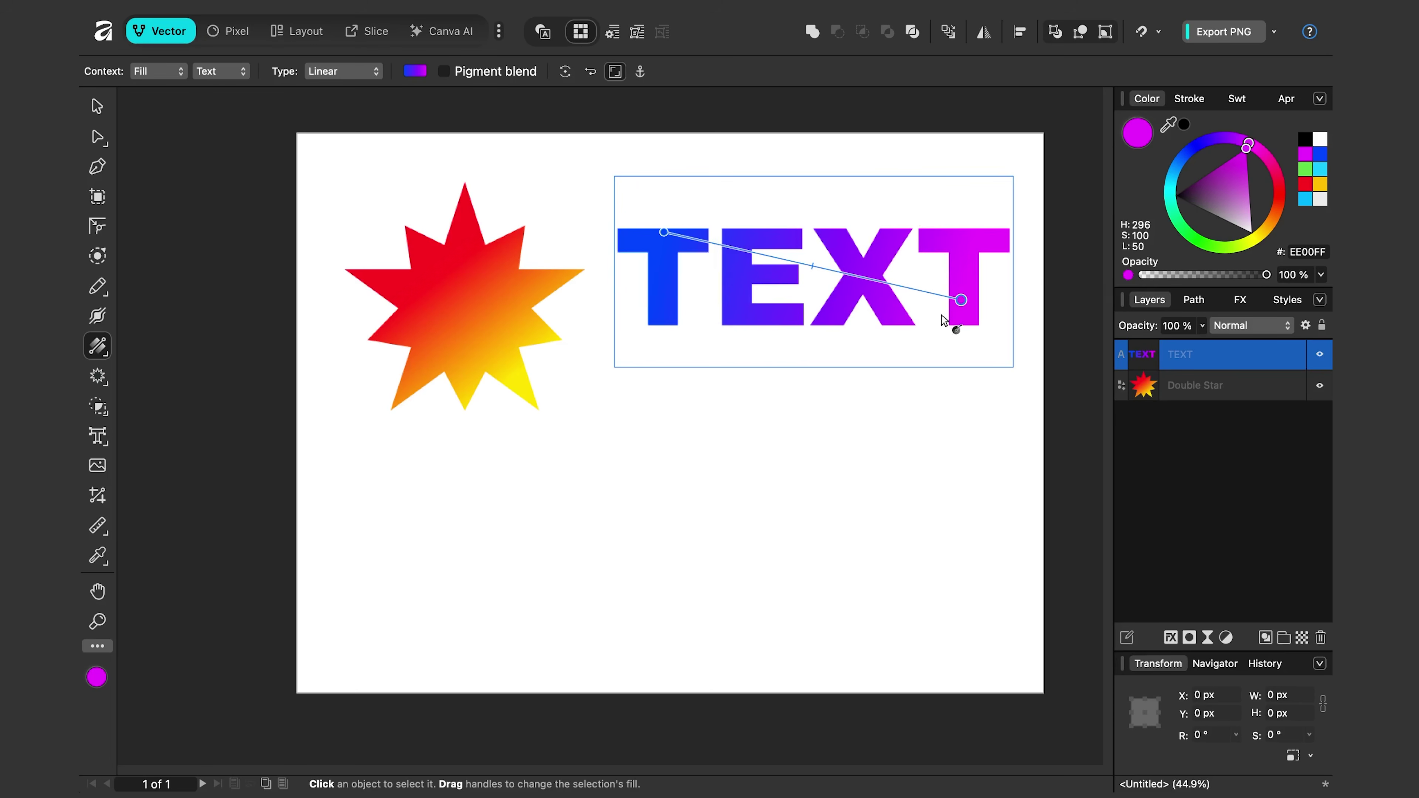
left_click_drag(960, 300, 889, 290)
mouse_move(663, 232)
left_mouse_down()
mouse_move(850, 273)
mouse_move(681, 237)
mouse_move(683, 251)
left_mouse_up()
left_click(891, 292)
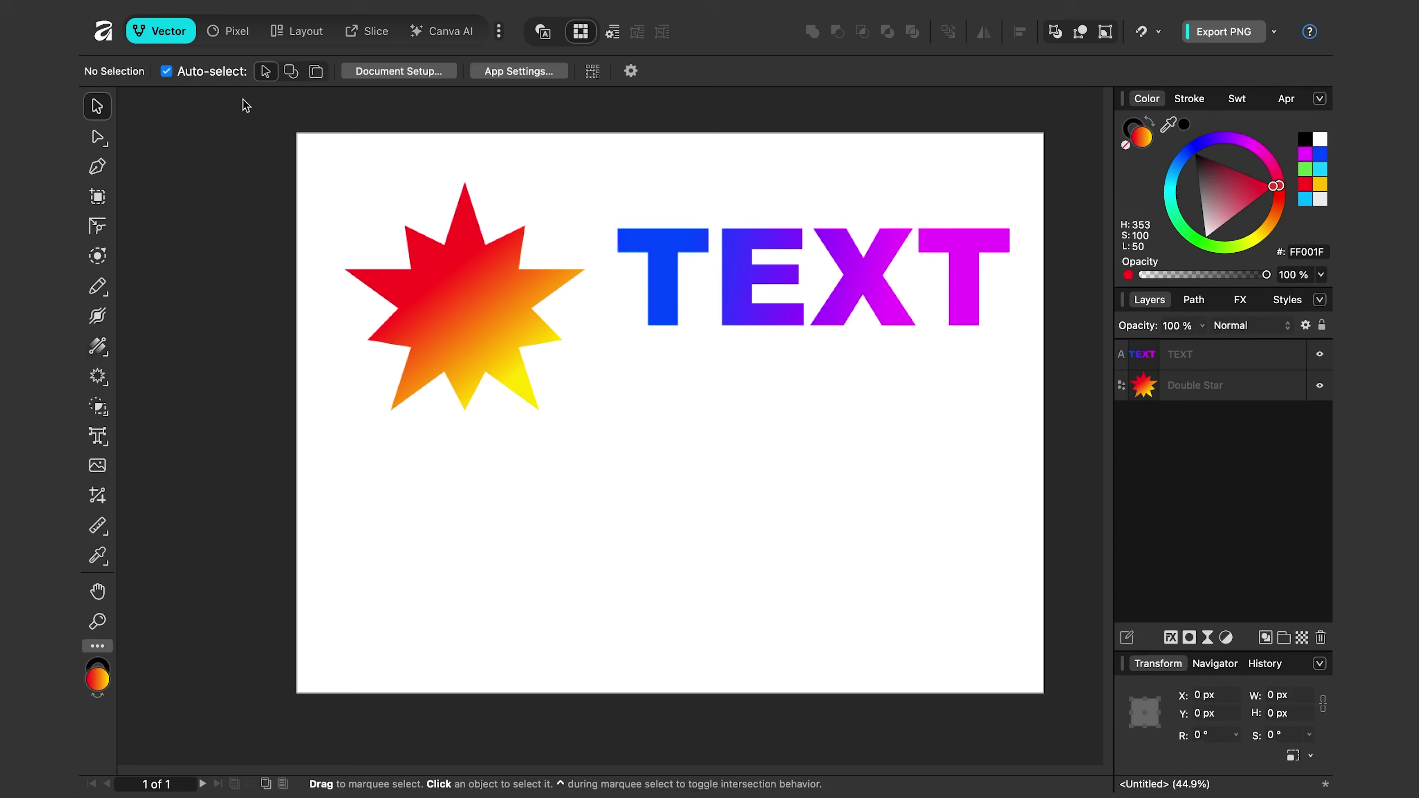
Step: Draw a zigzag polyline outline below the star with the Pen tool
left_click(97, 168)
left_click(504, 525)
left_click(591, 489)
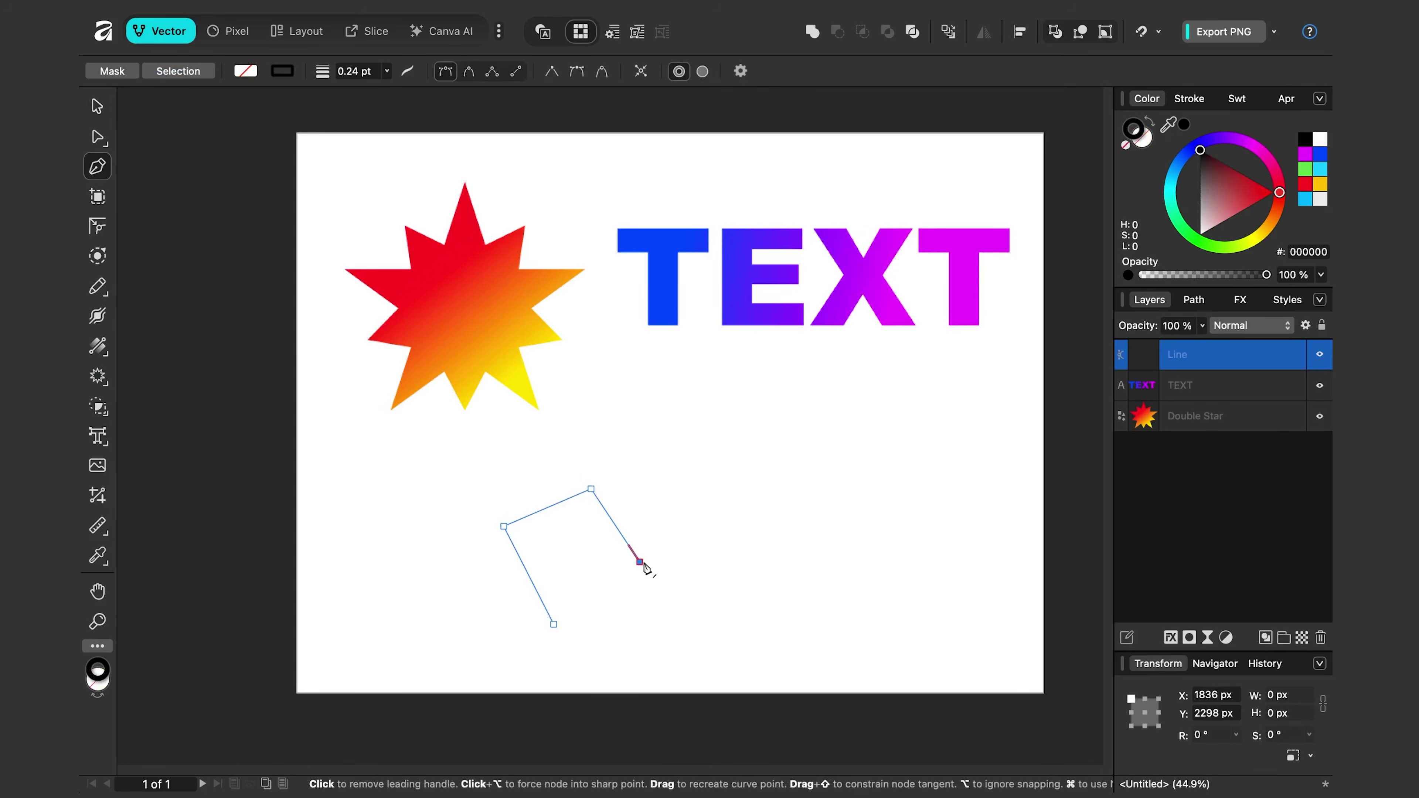
left_click(640, 561)
left_click(679, 474)
left_click(729, 397)
left_click(865, 449)
left_click(887, 551)
left_click(782, 528)
left_click(786, 606)
left_click(696, 585)
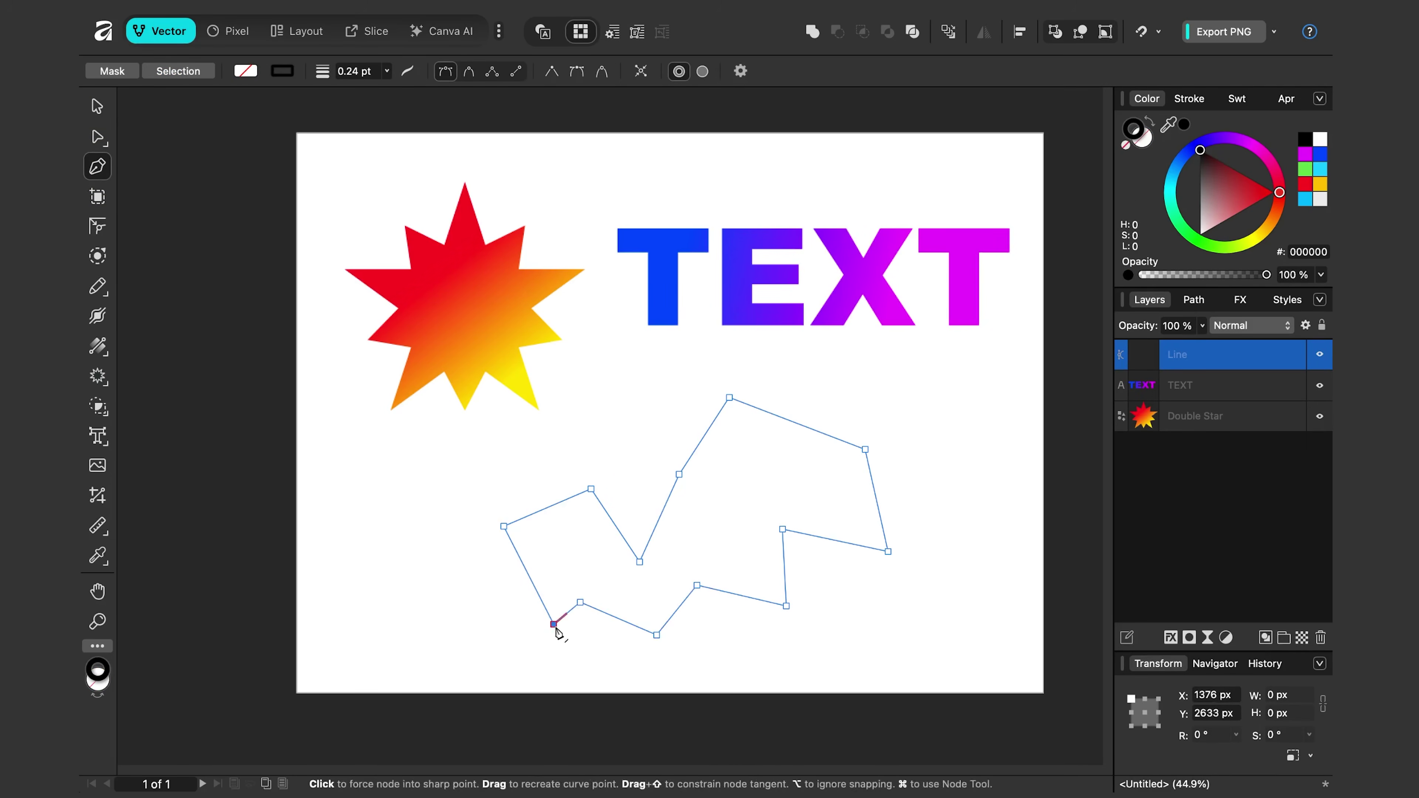
key("v")
Step: Fill the zigzag shape green, then give it a linear gradient with a yellow lower-left stop
left_click(1201, 242)
mouse_move(1205, 168)
left_mouse_down()
mouse_move(1219, 217)
mouse_move(1205, 239)
left_mouse_up()
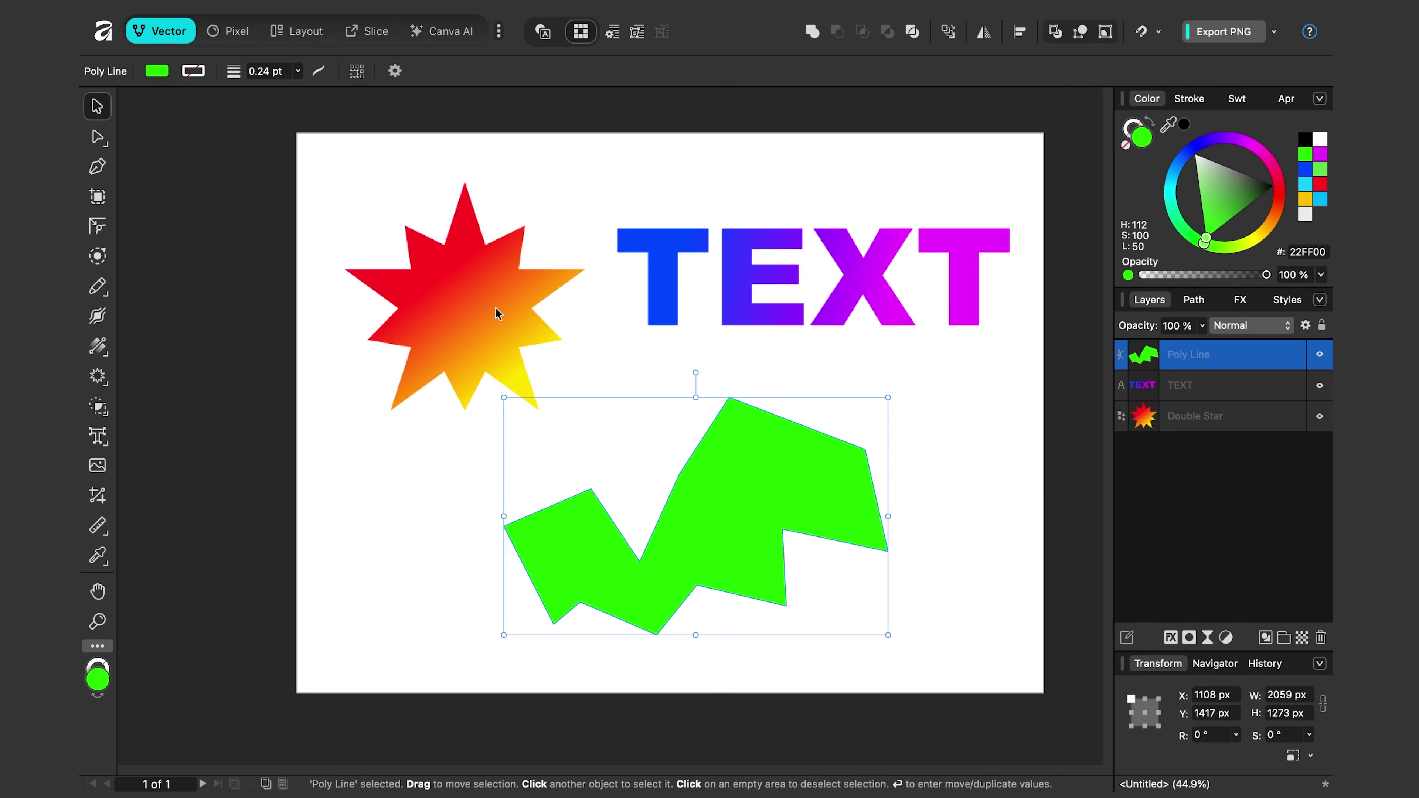
left_click(98, 346)
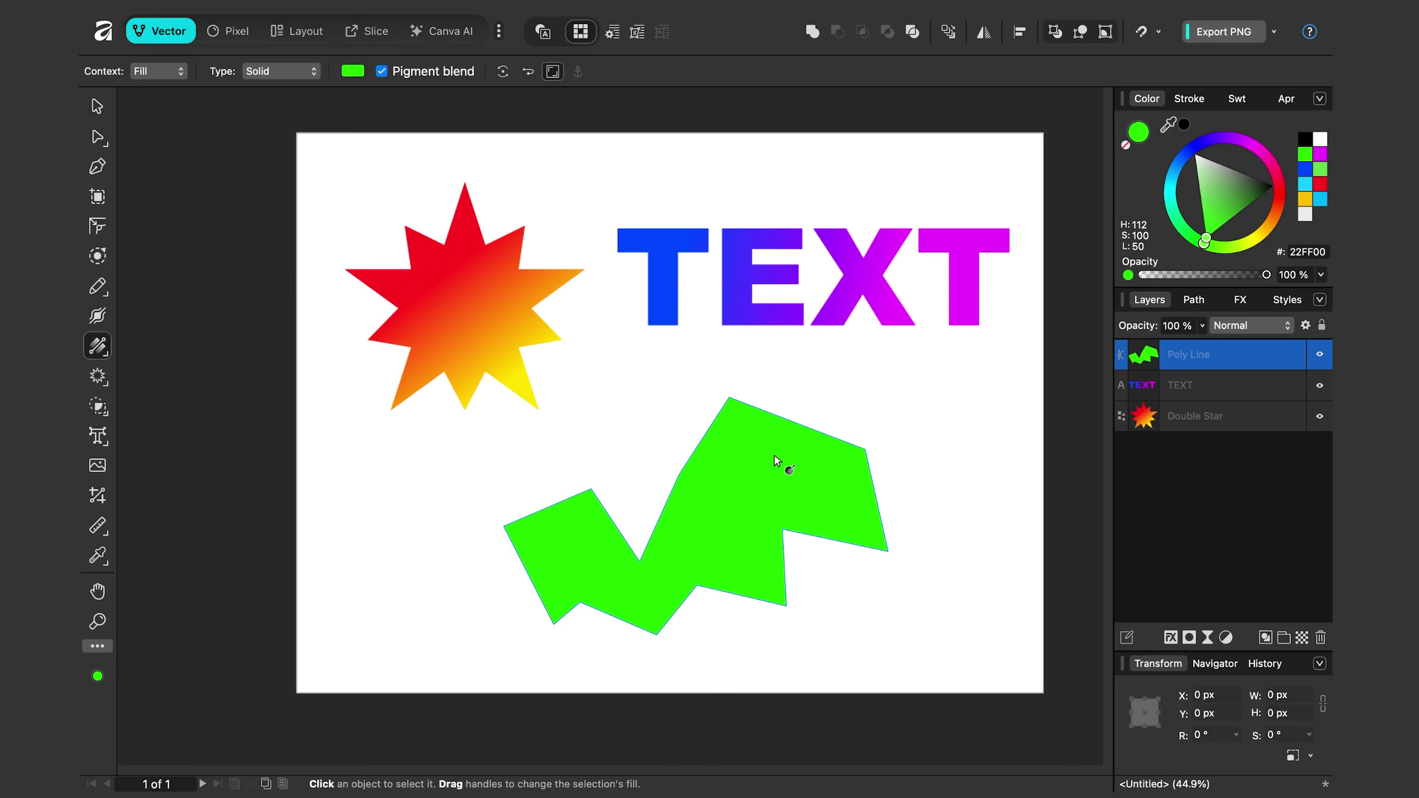
left_click_drag(773, 453, 607, 581)
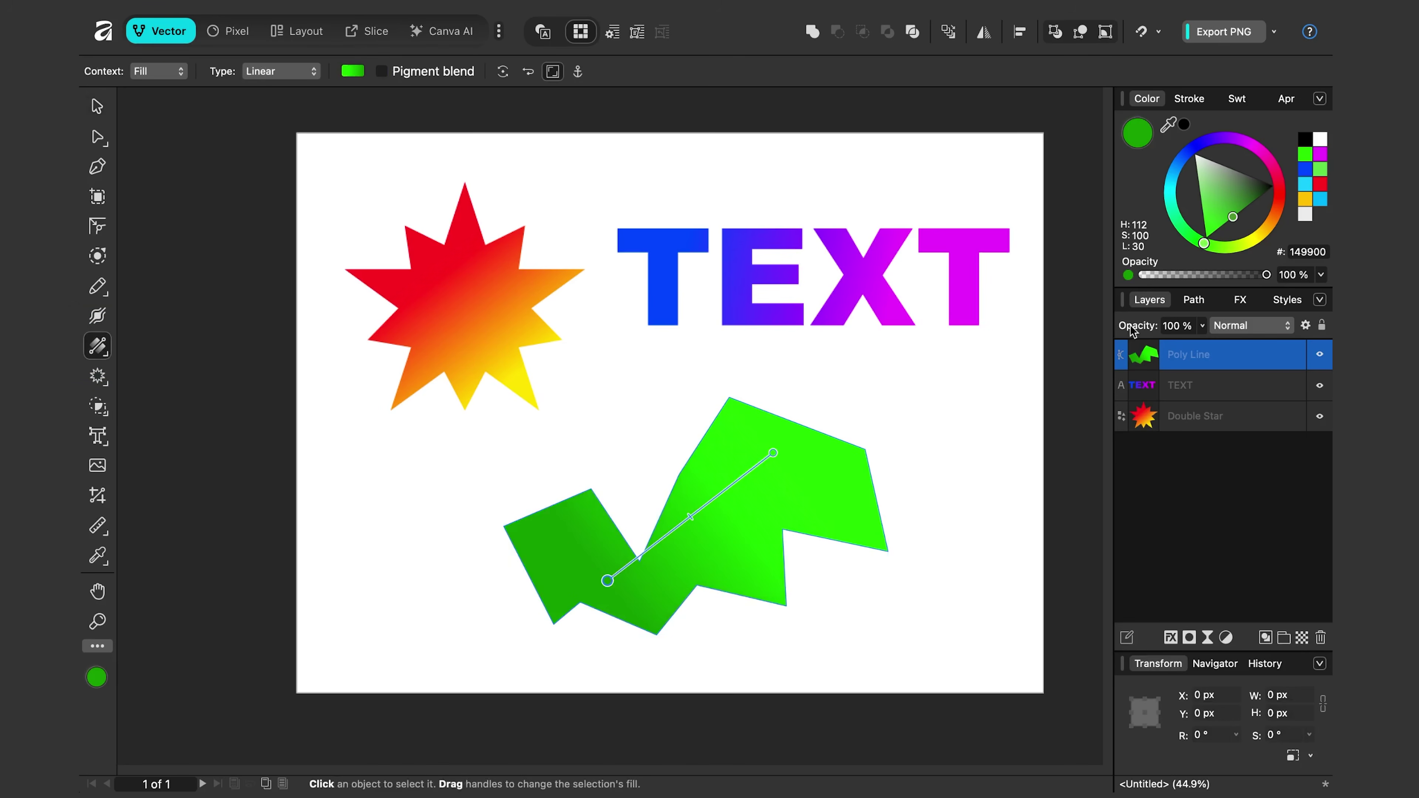
left_click(1275, 238)
left_click(1304, 199)
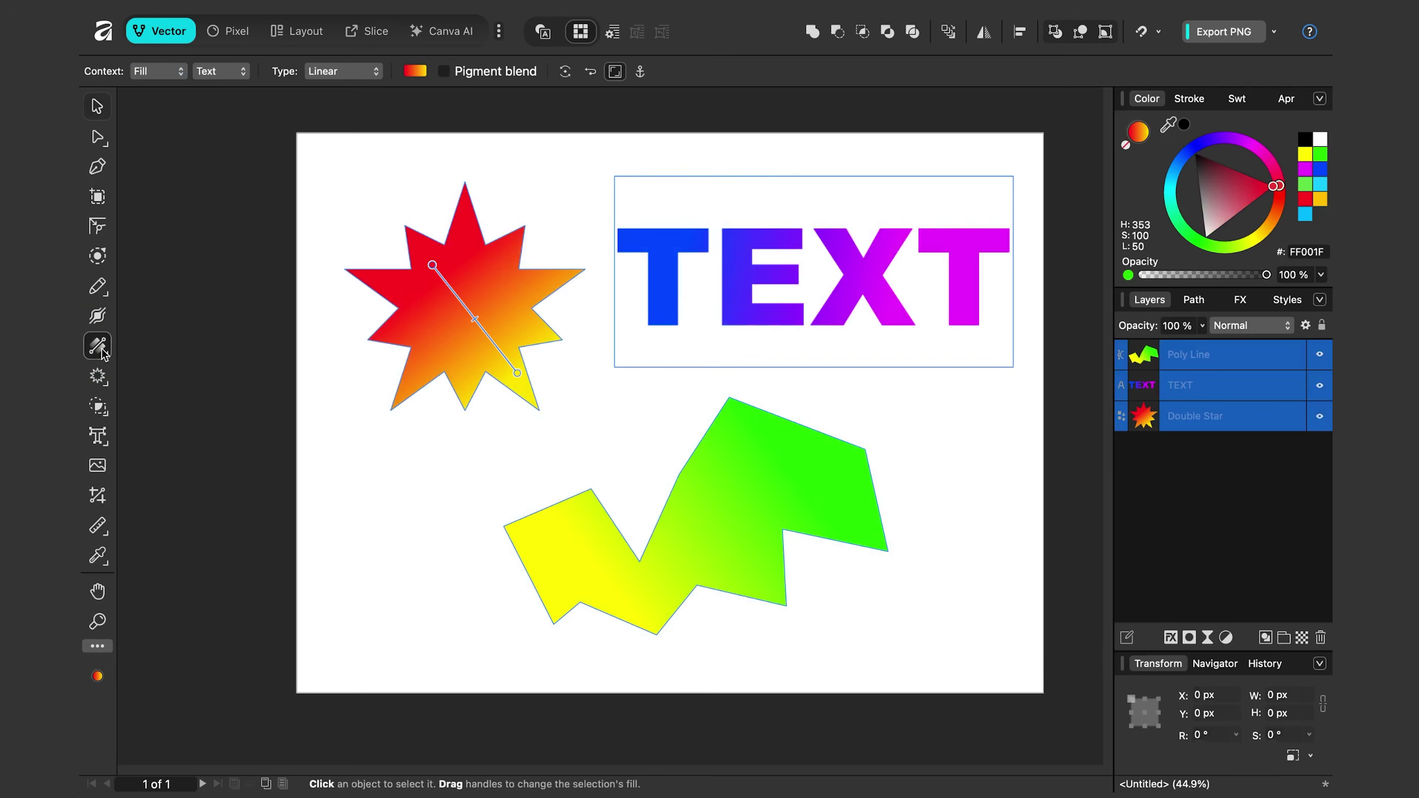
Step: Drag one linear gradient from the star's top to the polyline's tip and shift its midpoint toward the star
left_click_drag(467, 255, 923, 559)
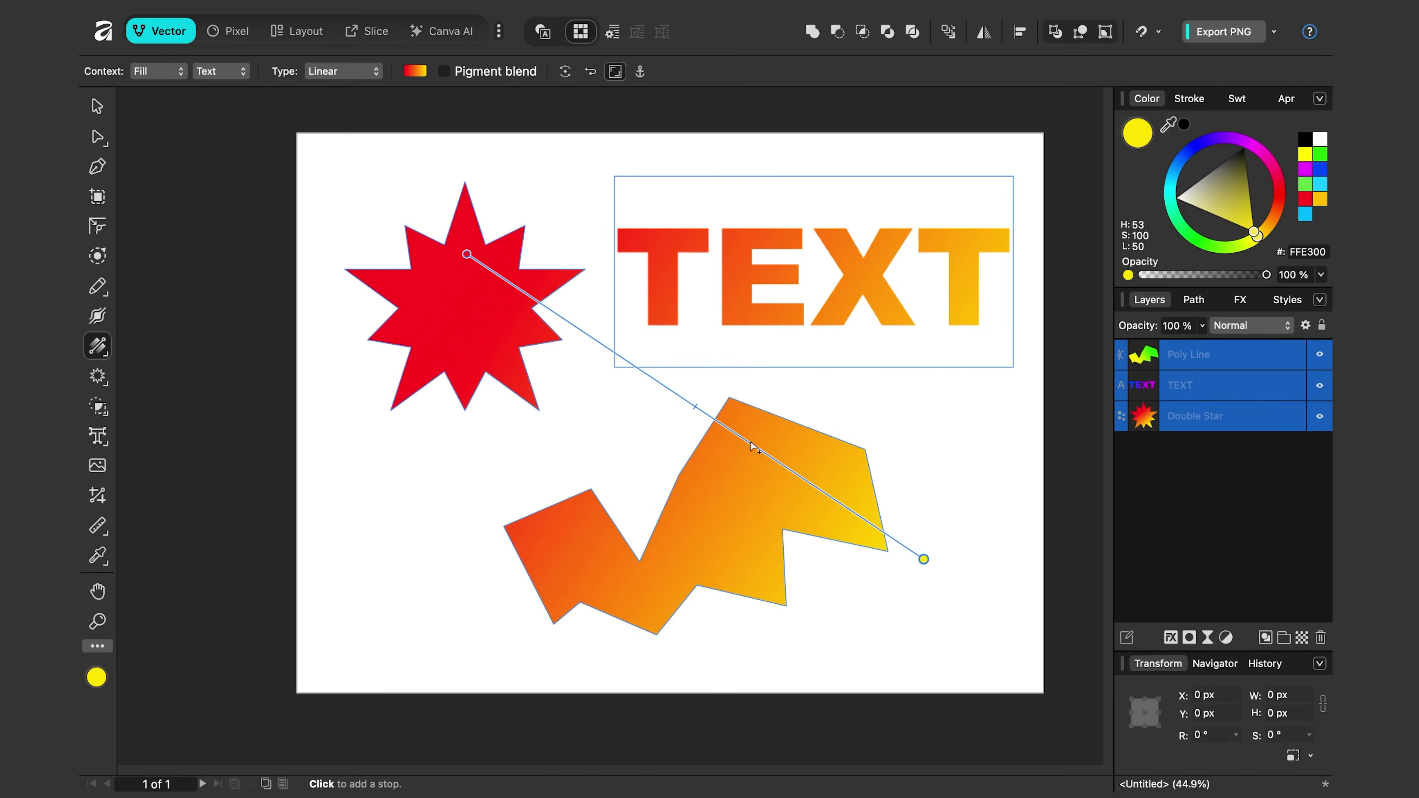
left_click_drag(694, 408, 659, 390)
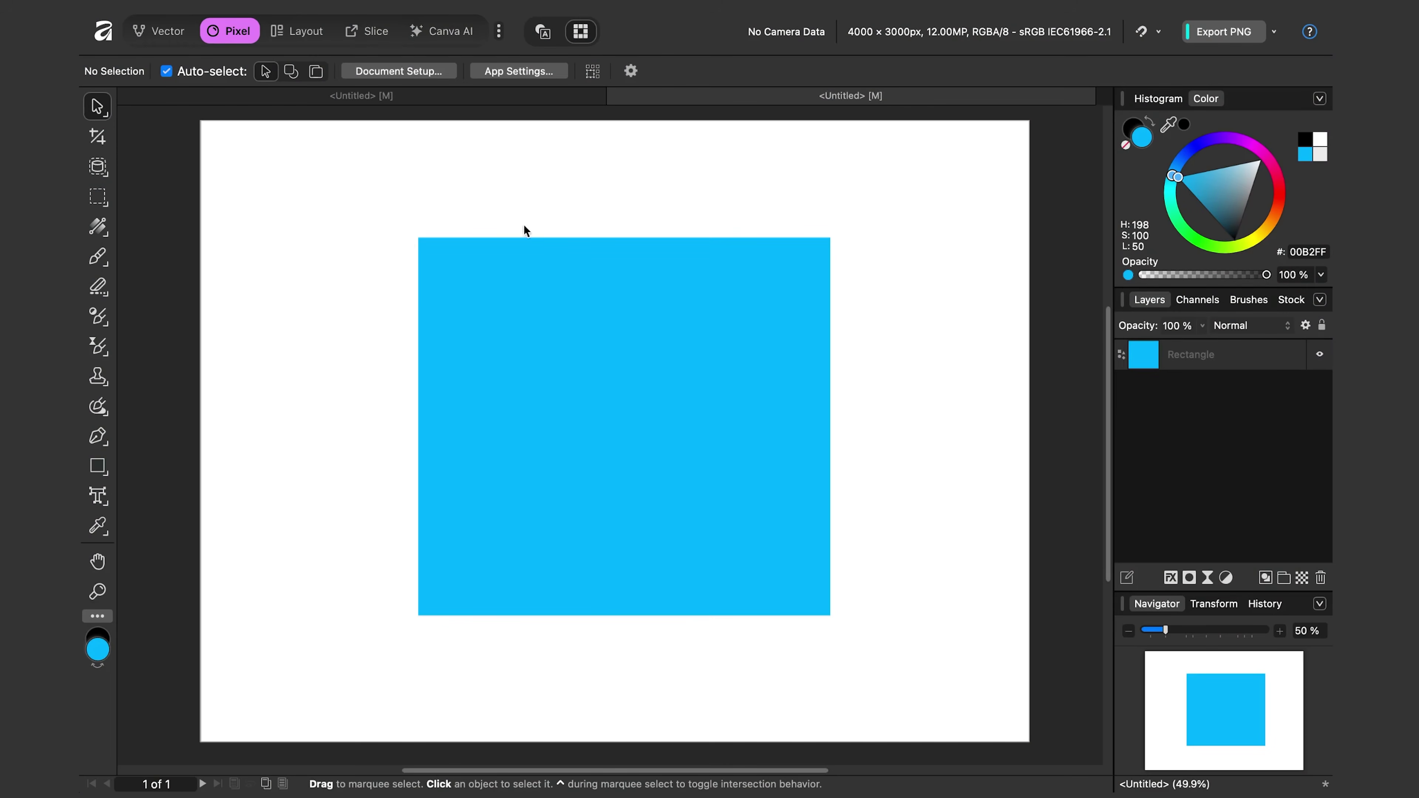
Step: Give the cyan rectangle a solid 21 pt stroke coloured orange FF5F00, keeping its cyan fill
left_click(531, 343)
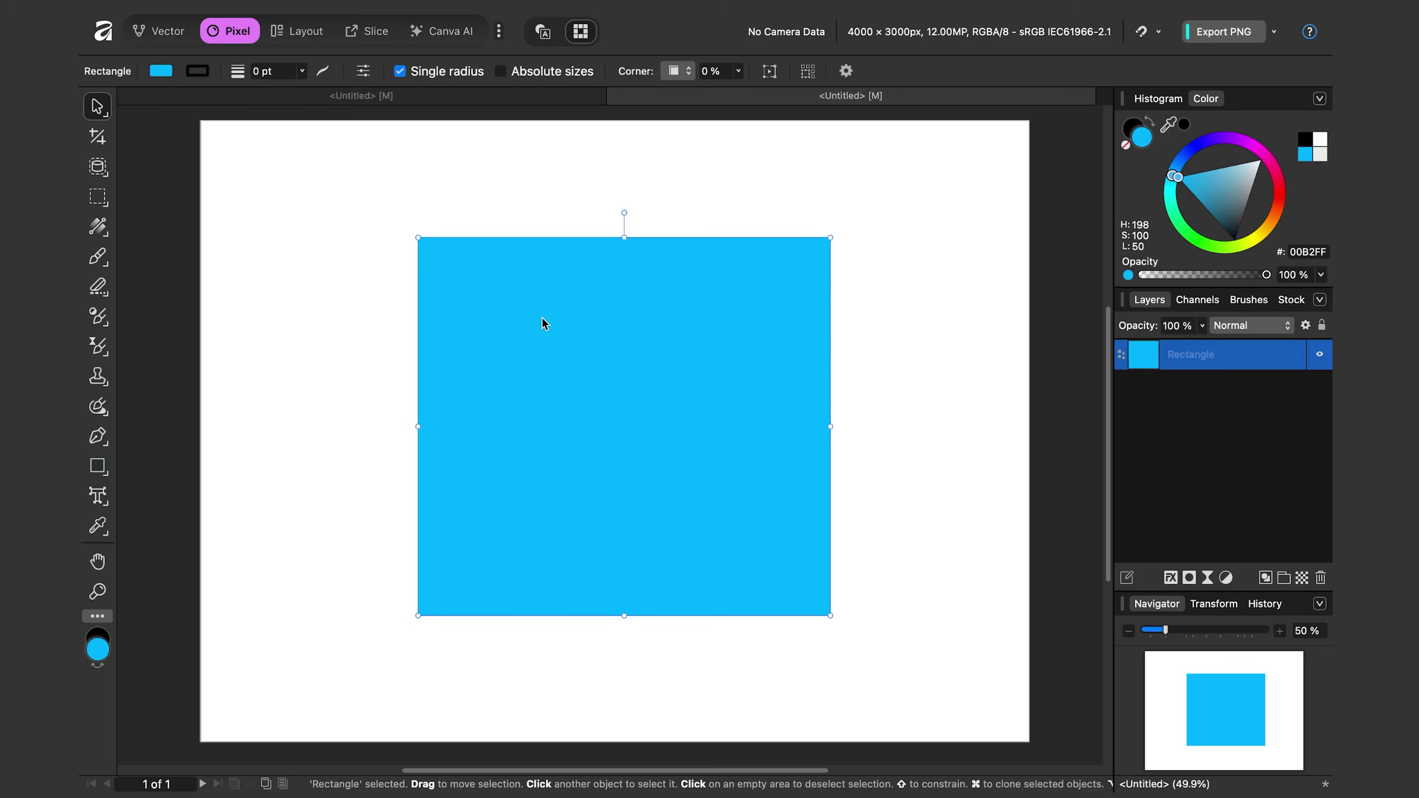
key("super+1")
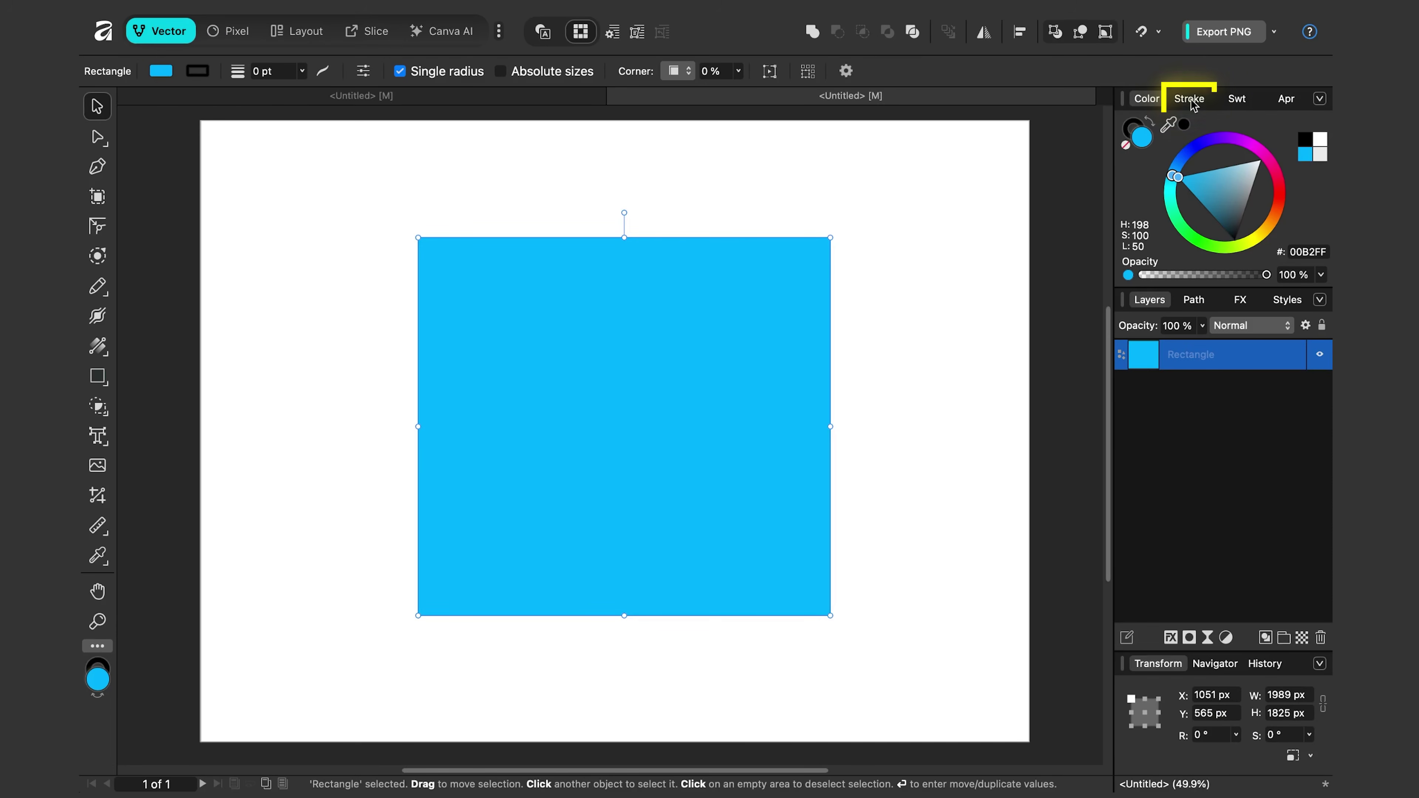
left_click(1191, 101)
left_click(1189, 130)
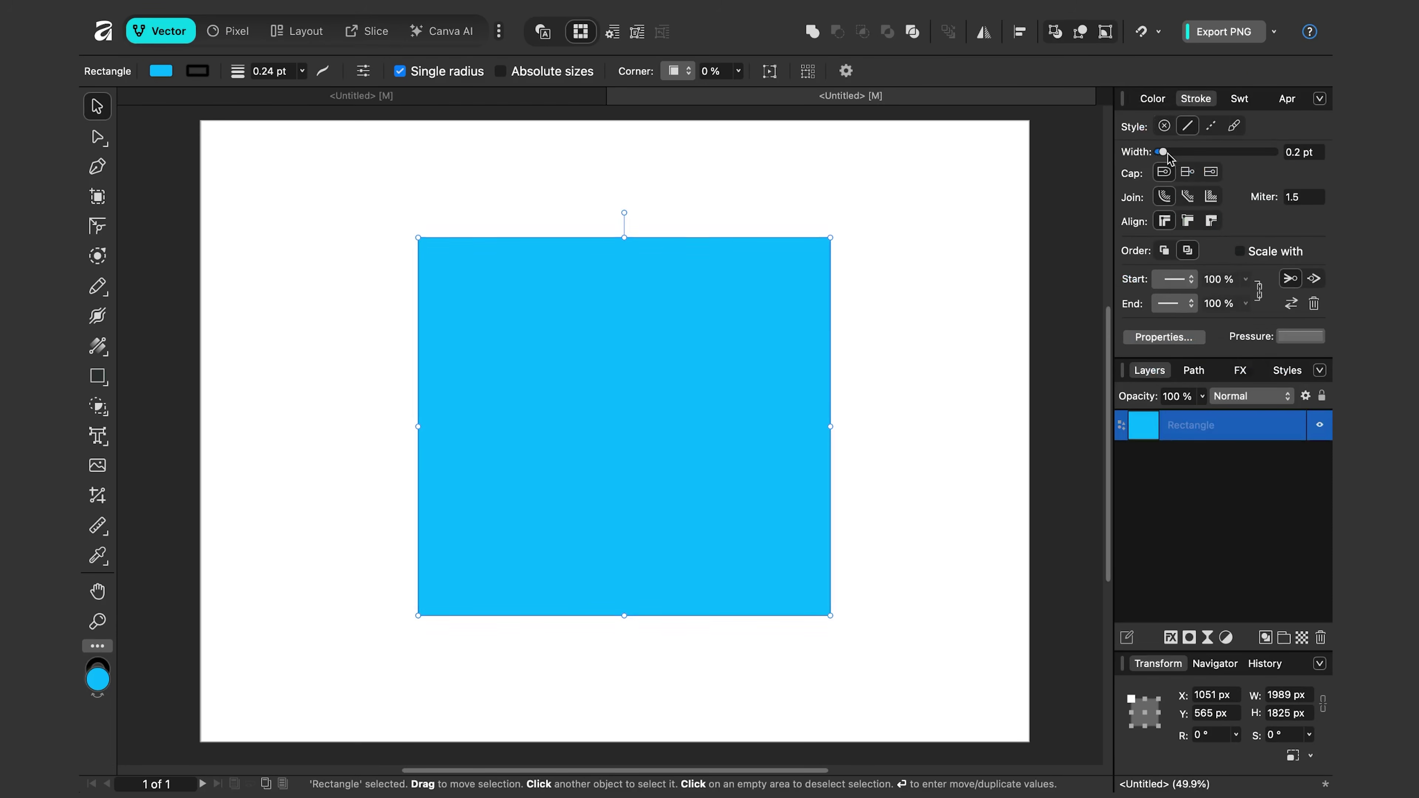
left_click_drag(1167, 153, 1195, 153)
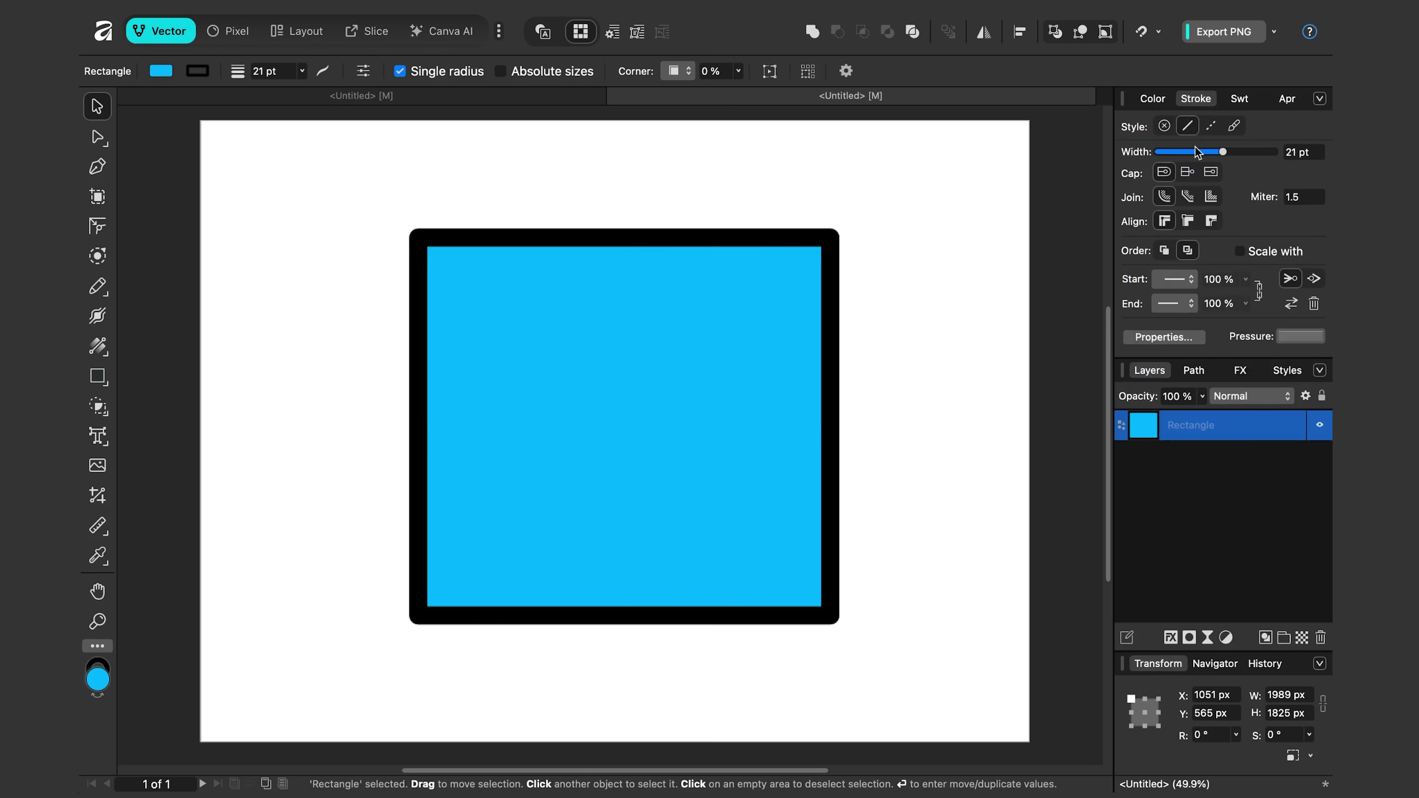
left_click(1149, 100)
left_click(1273, 211)
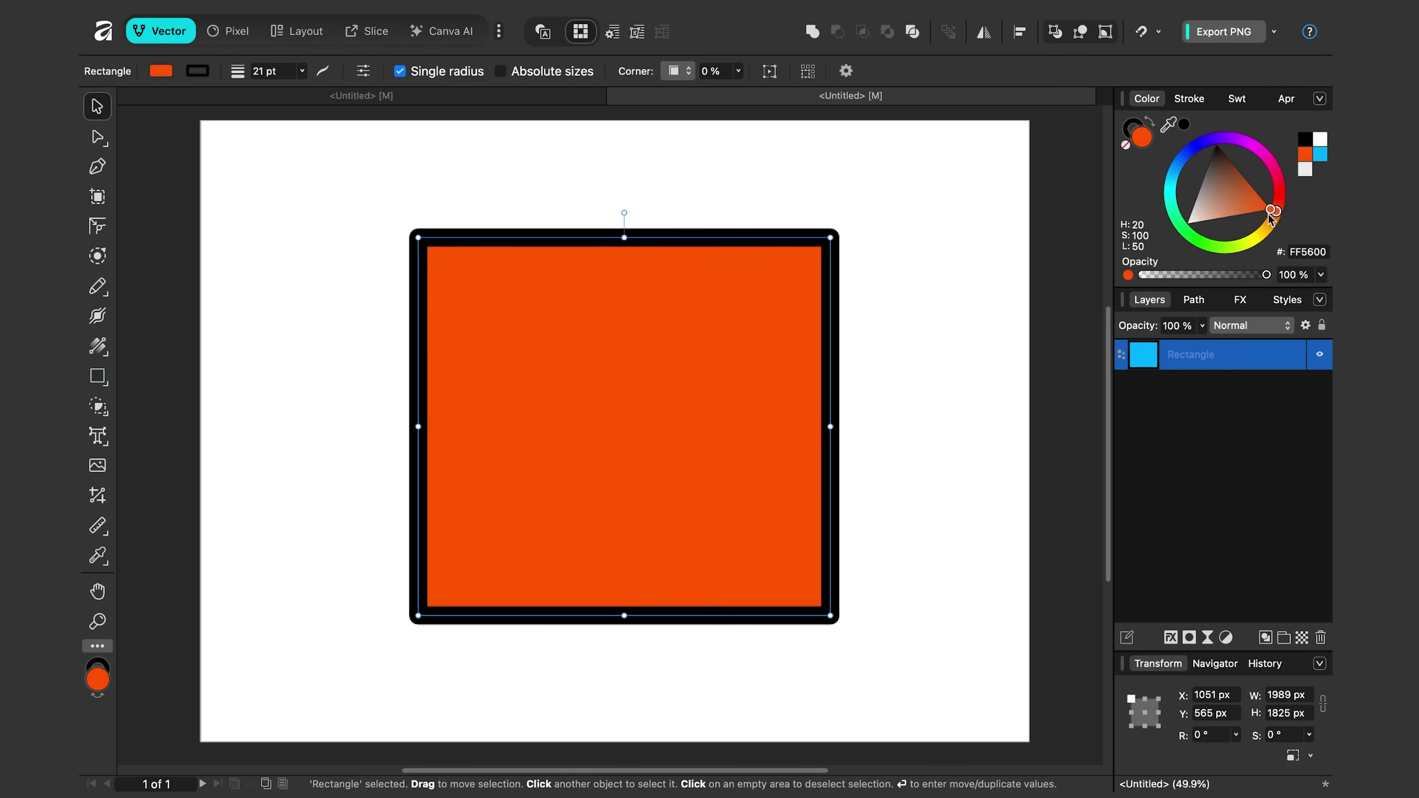
key("super+z")
key("x")
left_click_drag(1280, 196, 1271, 211)
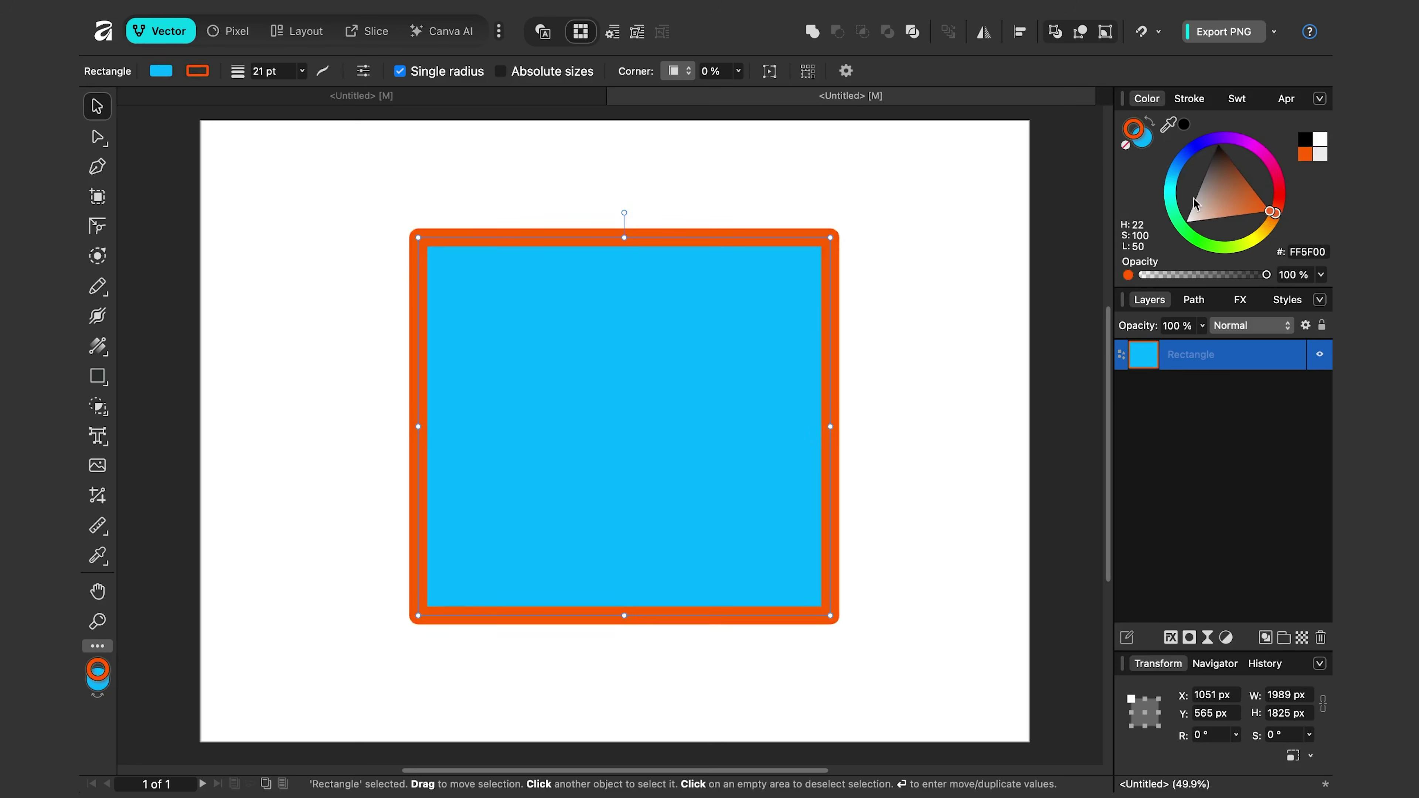
Step: With Fill tool context set to Stroke, lay a diagonal orange-to-yellow gradient along the square's outline
left_click(99, 351)
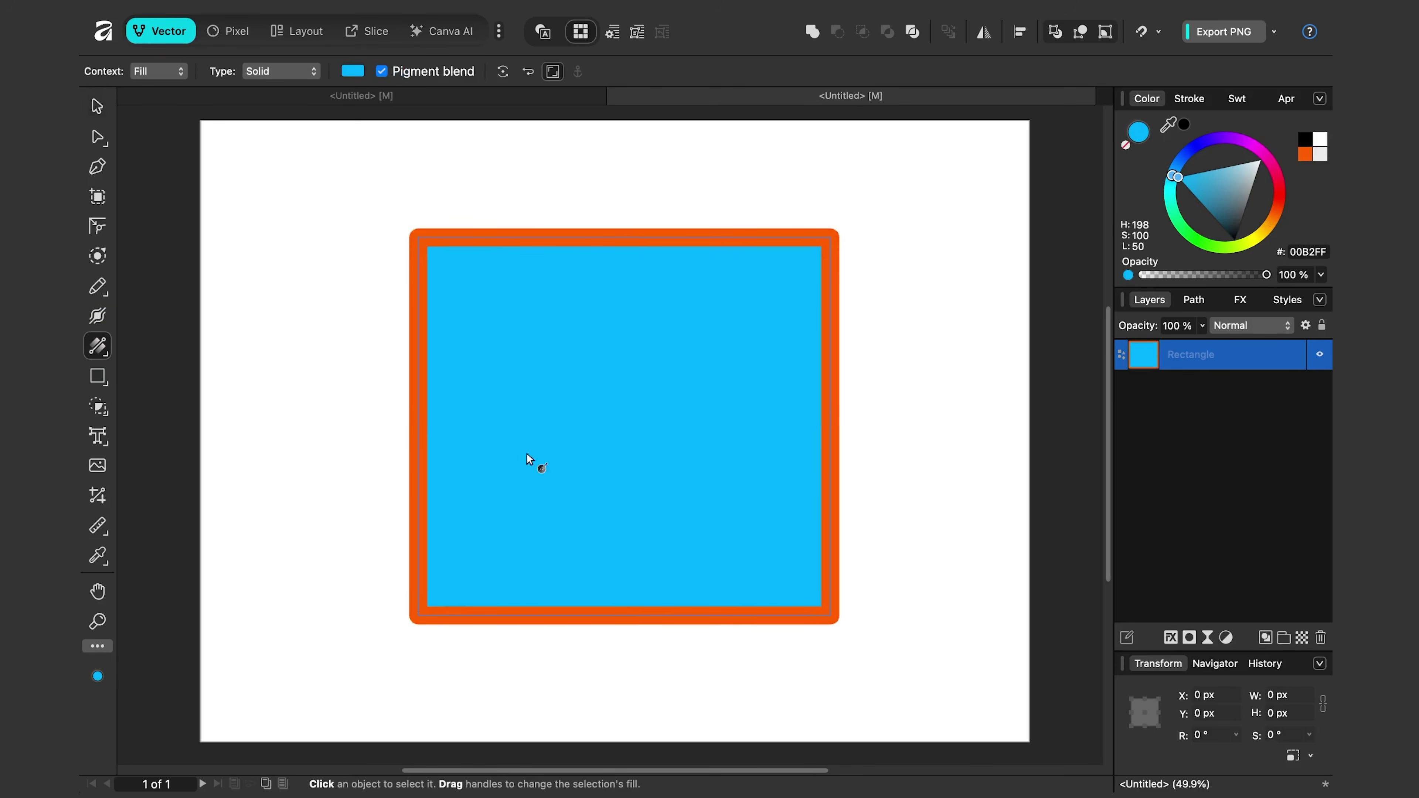
left_click_drag(500, 283, 759, 521)
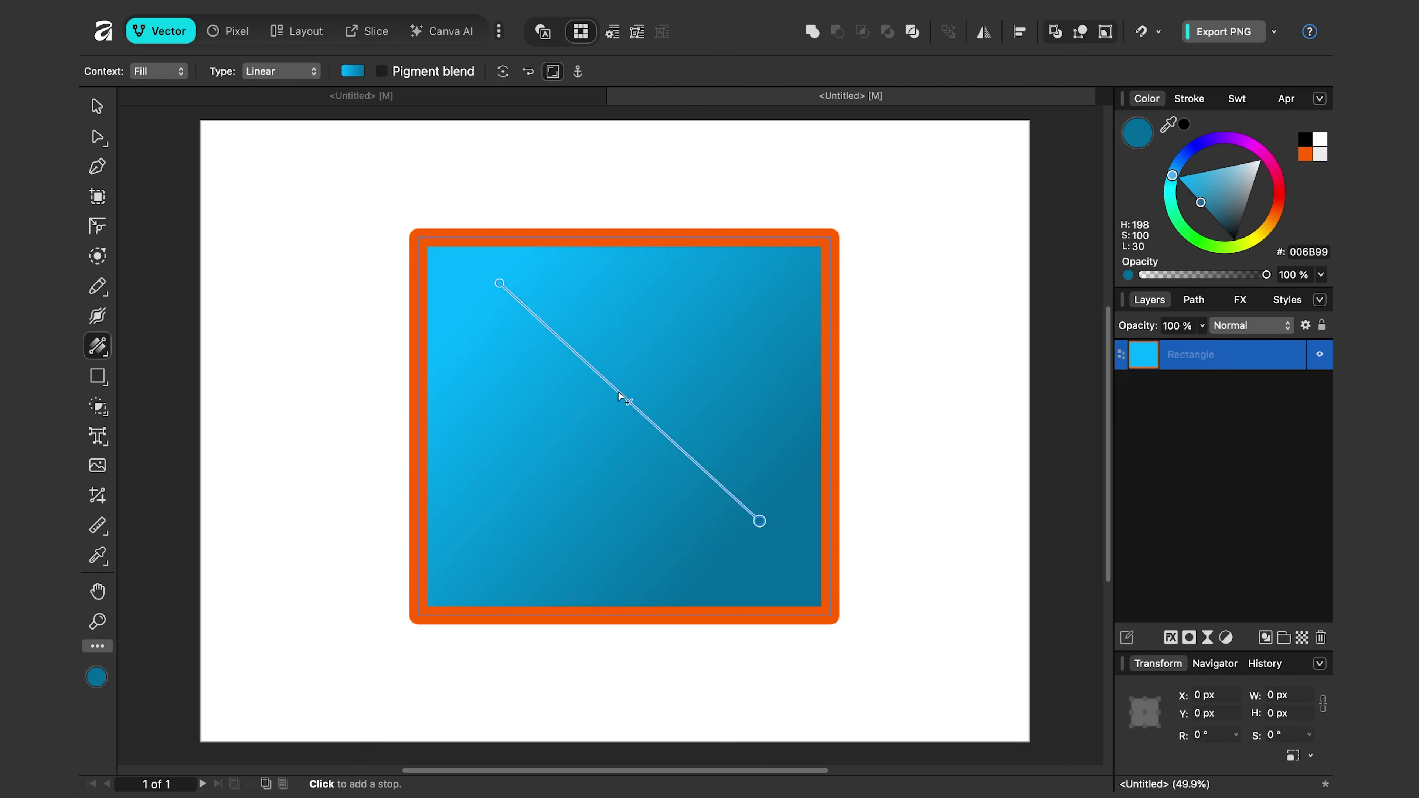
key("super+z")
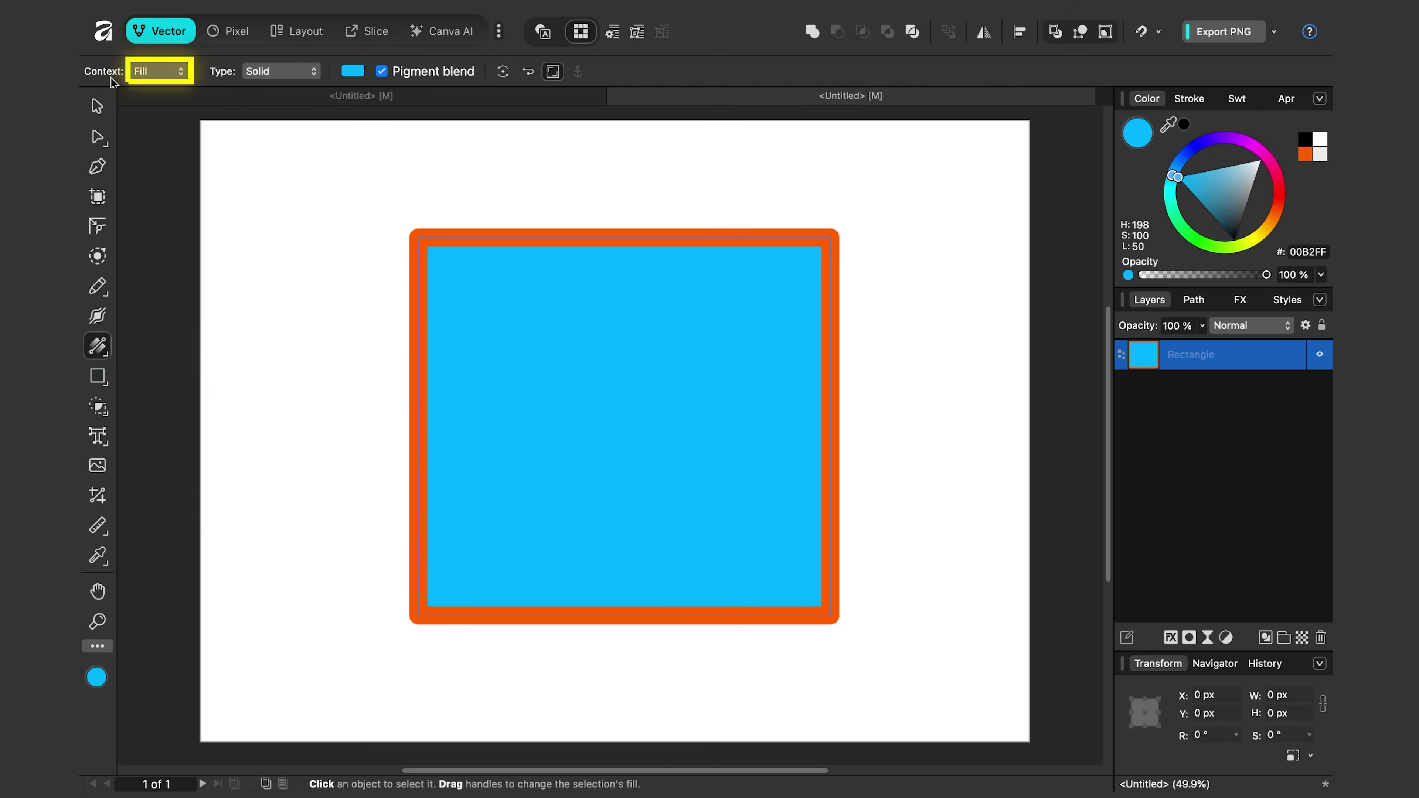
left_click(159, 71)
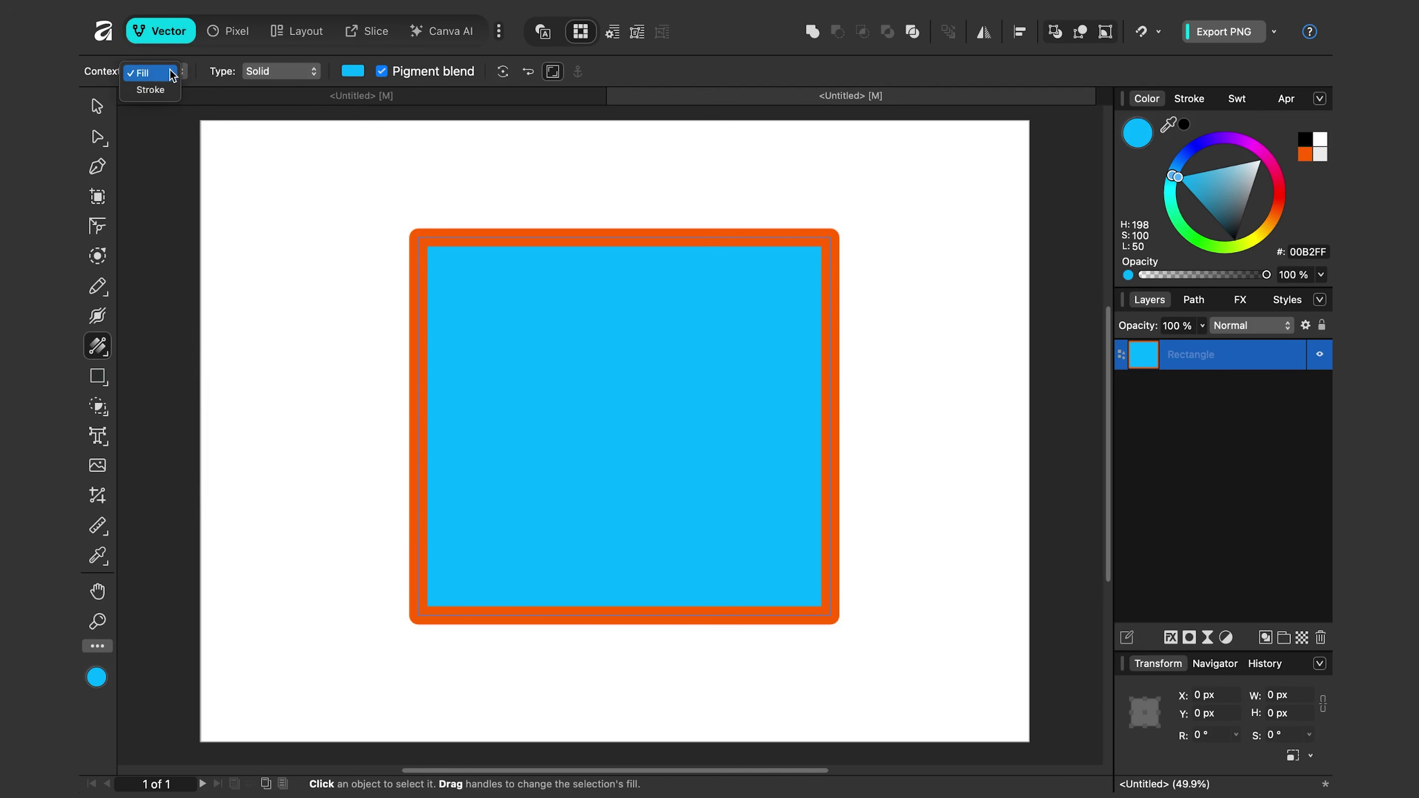
left_click(151, 90)
left_click_drag(448, 247, 811, 579)
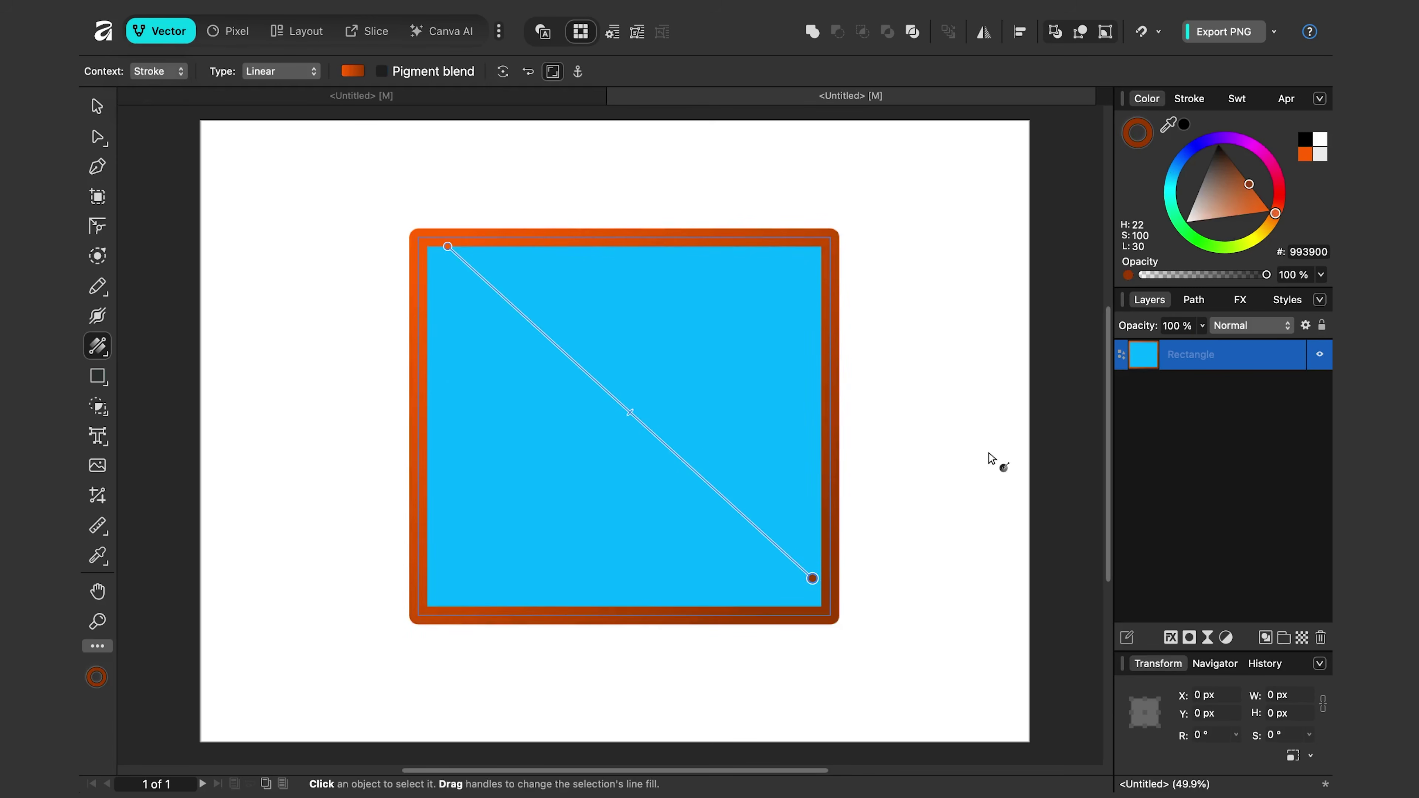
left_click_drag(1276, 227, 1267, 246)
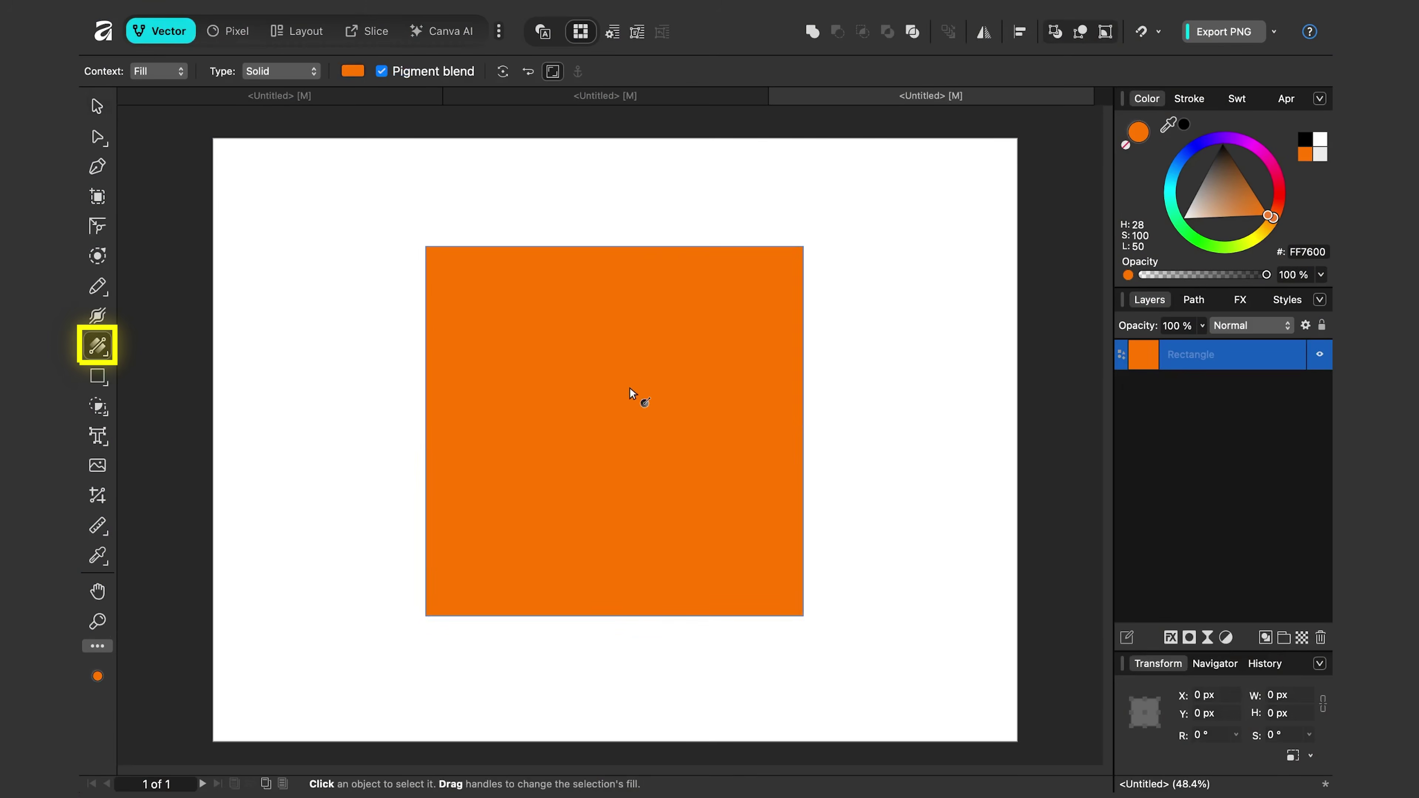
Step: Apply an elliptical gradient to the rectangle, centring and reshaping the ellipse and recolouring its outer stop
left_click_drag(539, 319, 727, 555)
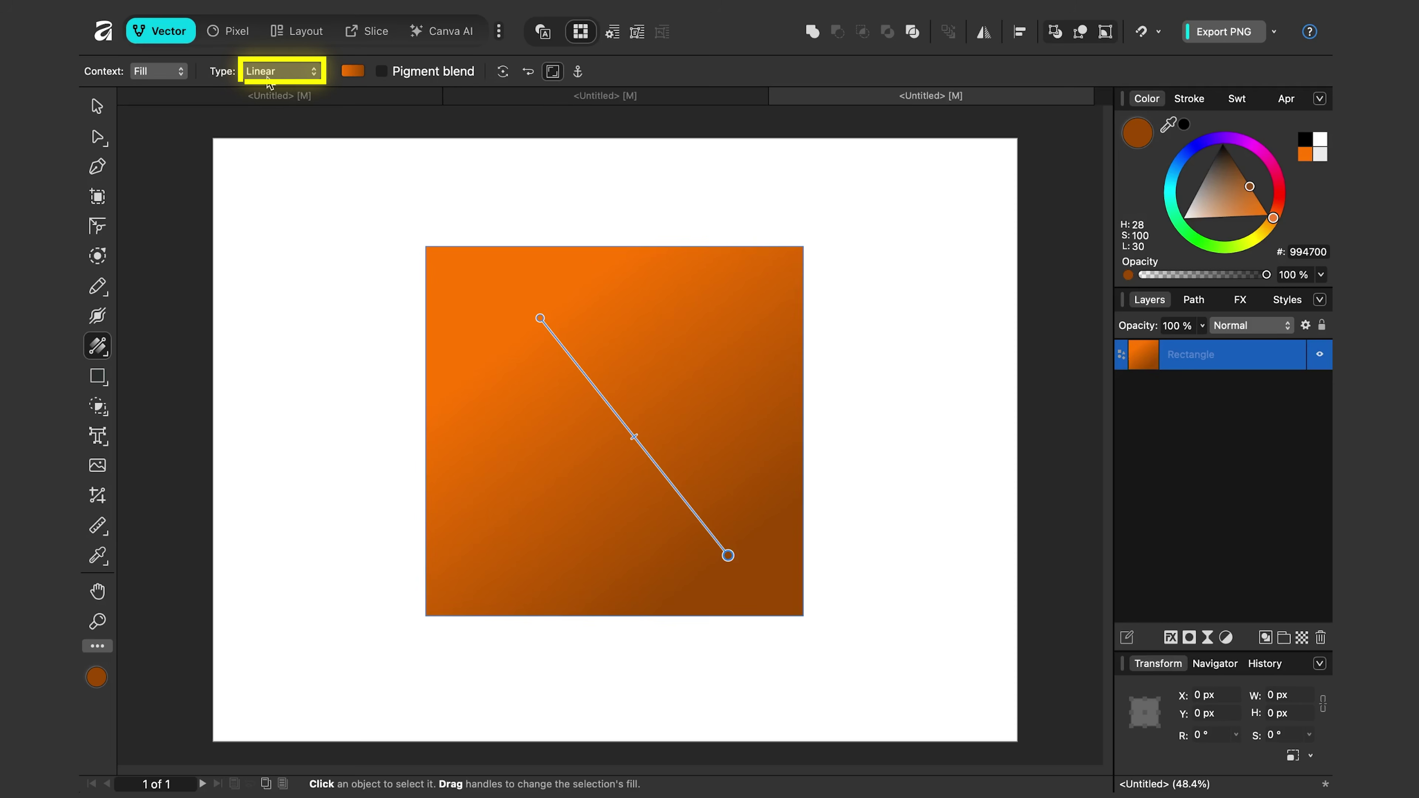
left_click(312, 73)
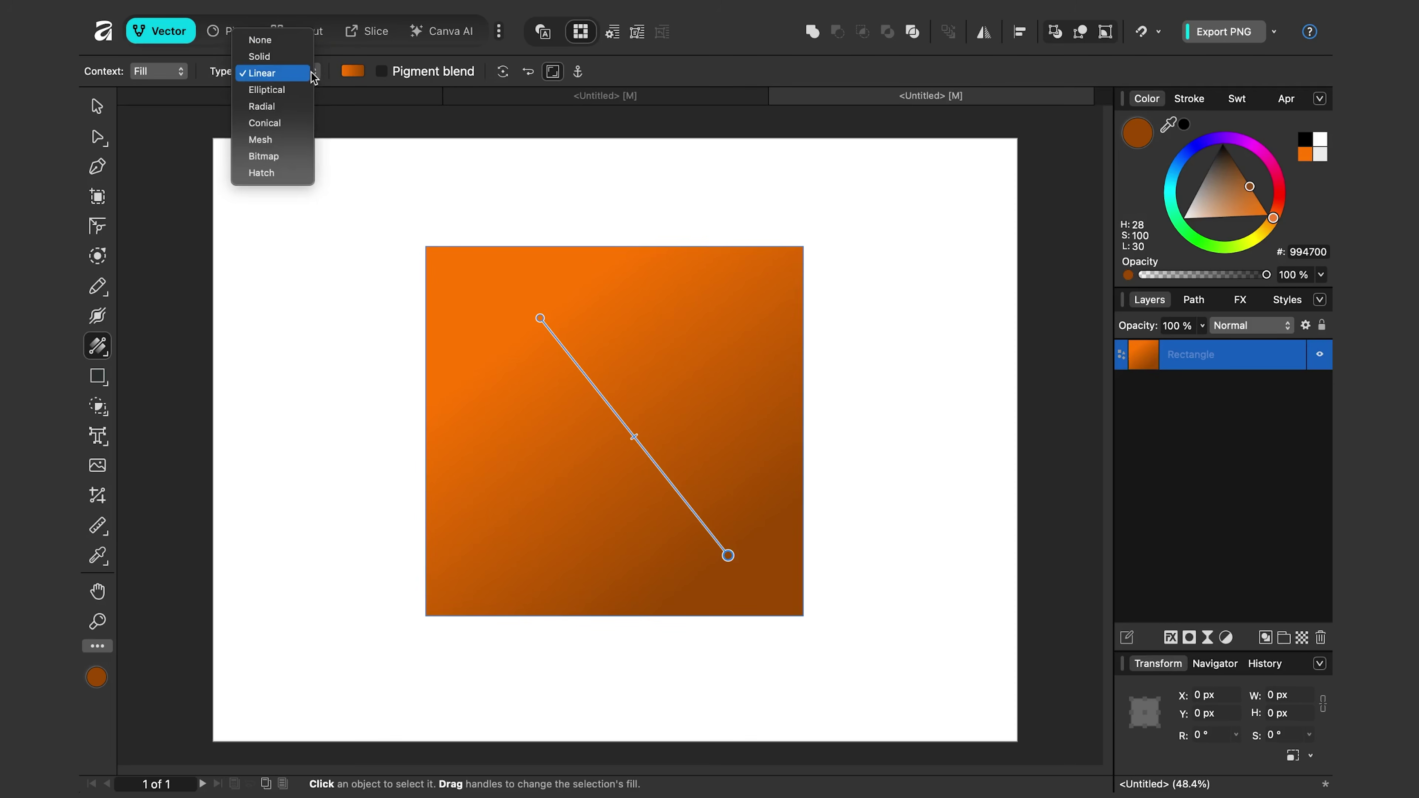
left_click(288, 91)
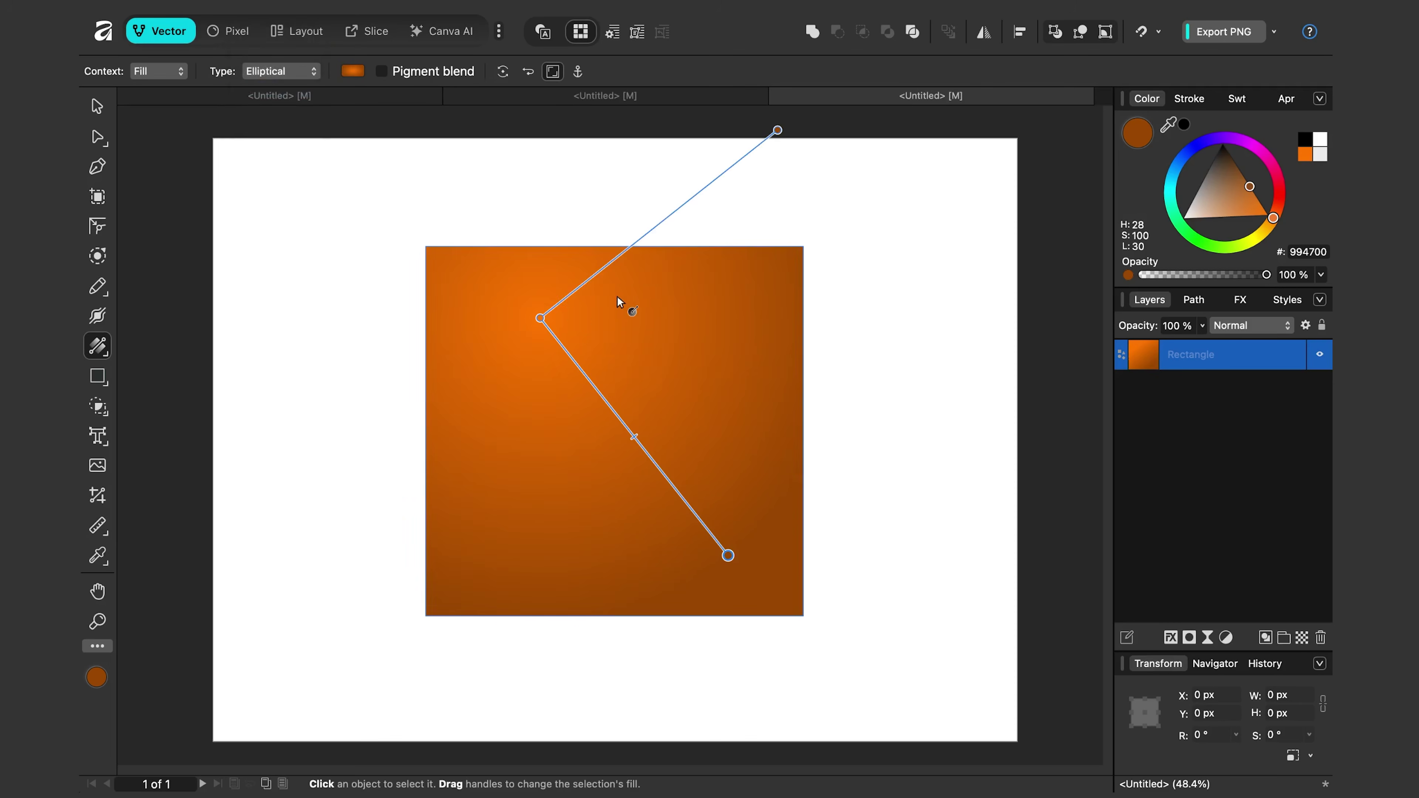
left_click_drag(539, 318, 610, 412)
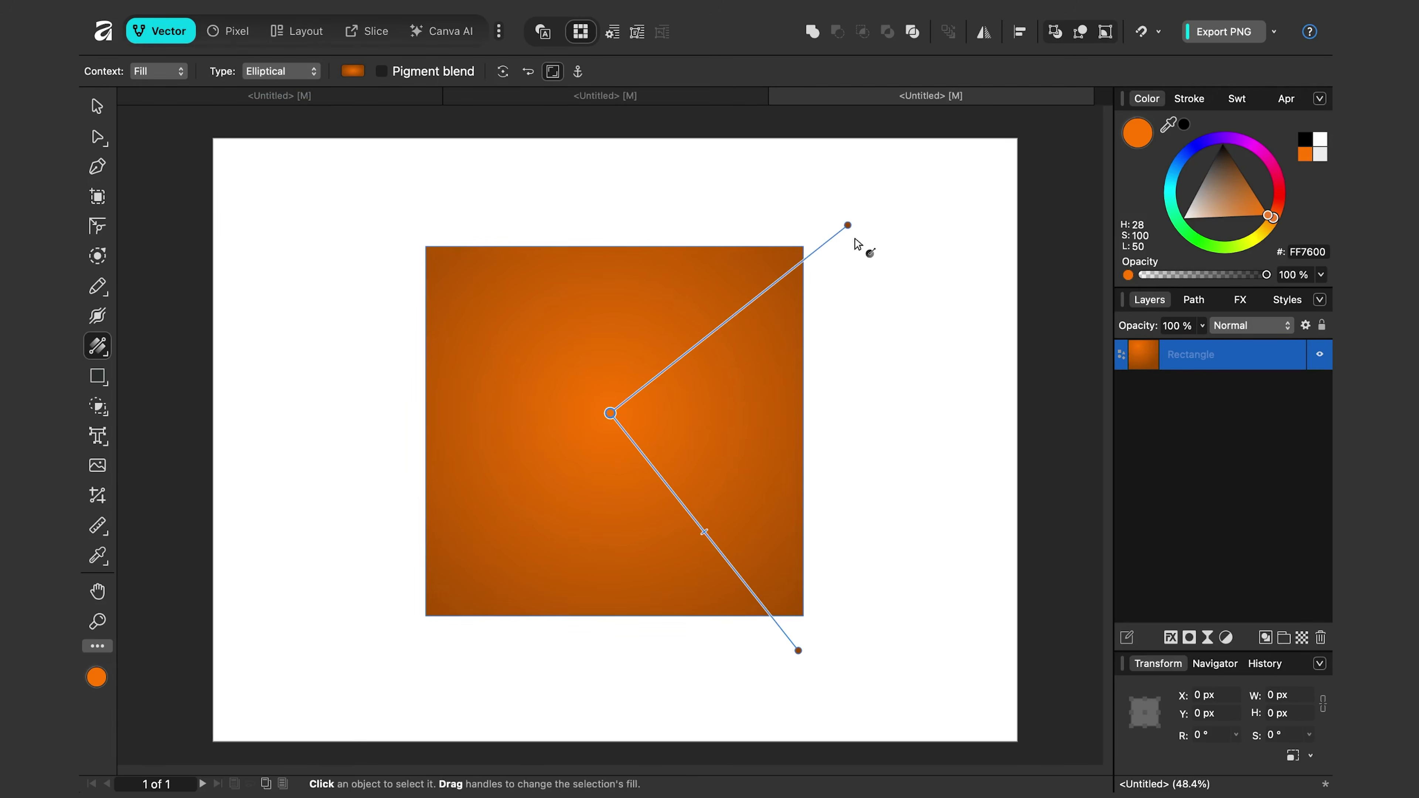
left_click_drag(847, 225, 717, 323)
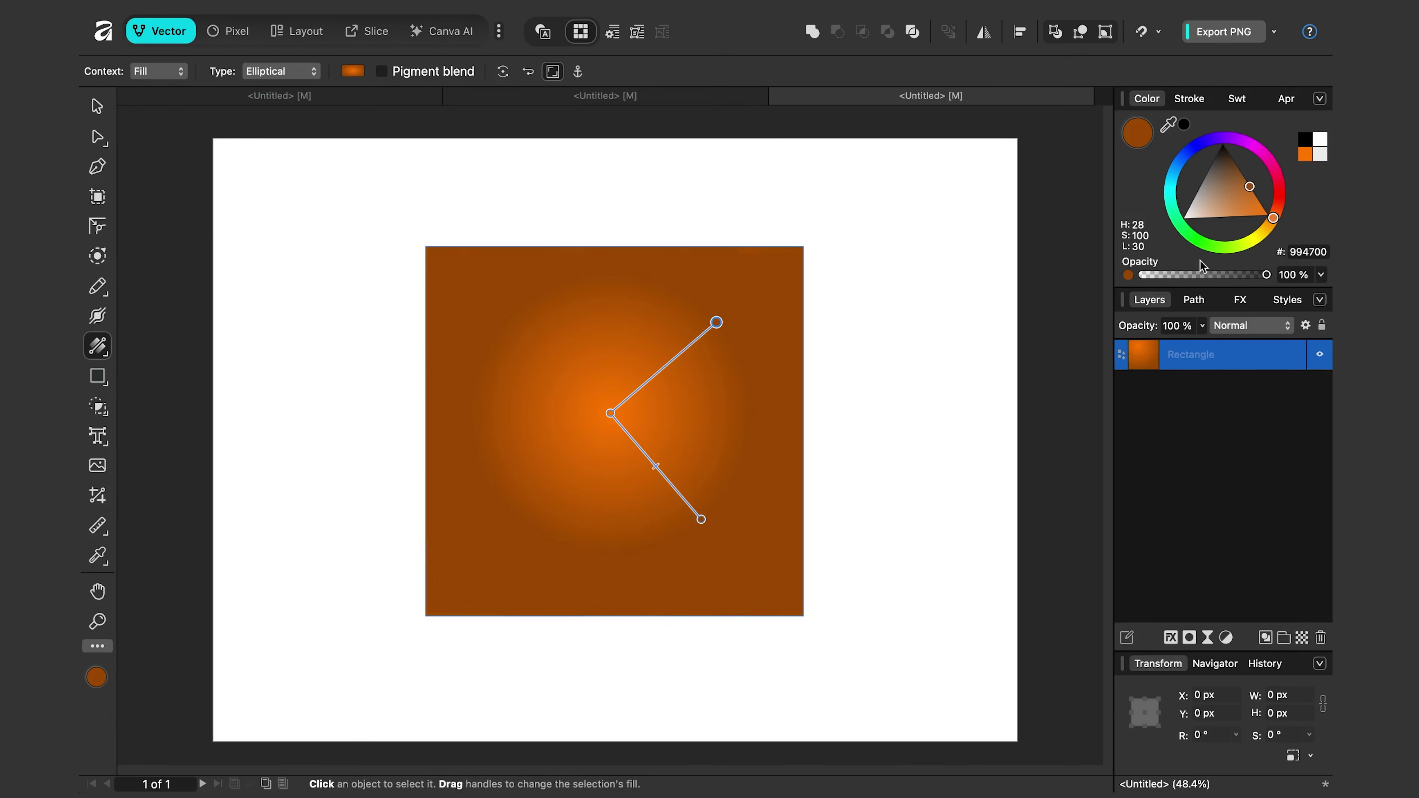
left_click_drag(1274, 220, 1265, 229)
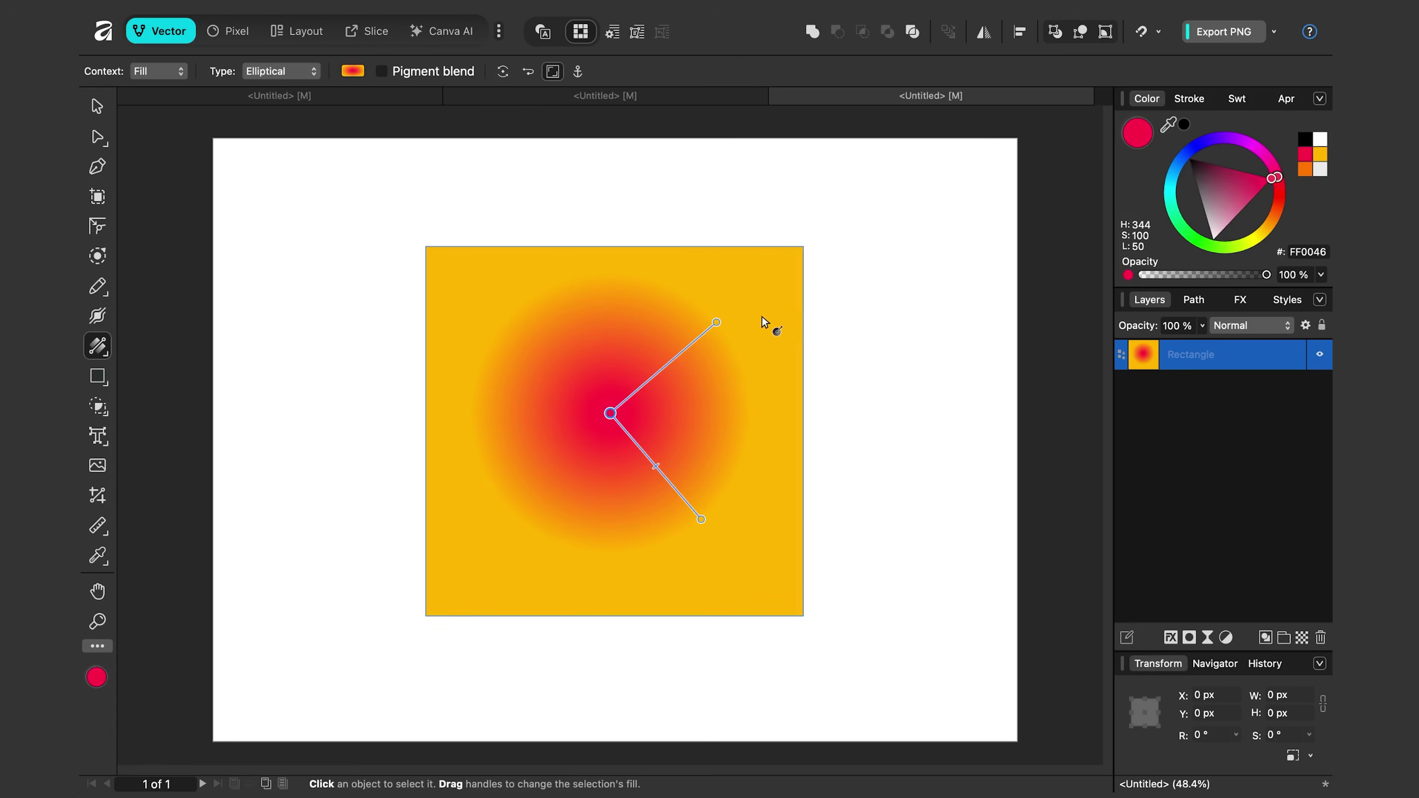
left_click_drag(712, 321, 702, 345)
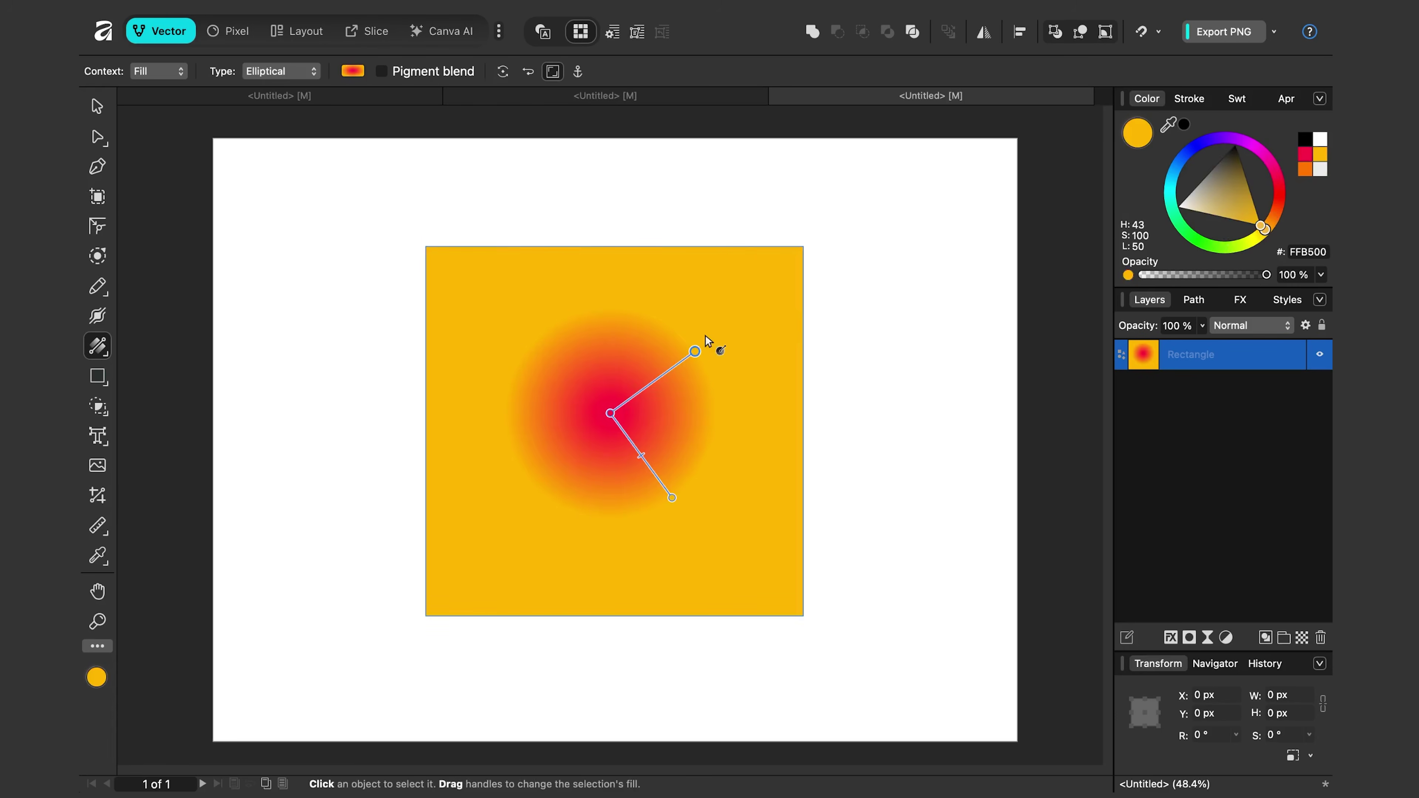
left_click_drag(693, 521, 708, 538)
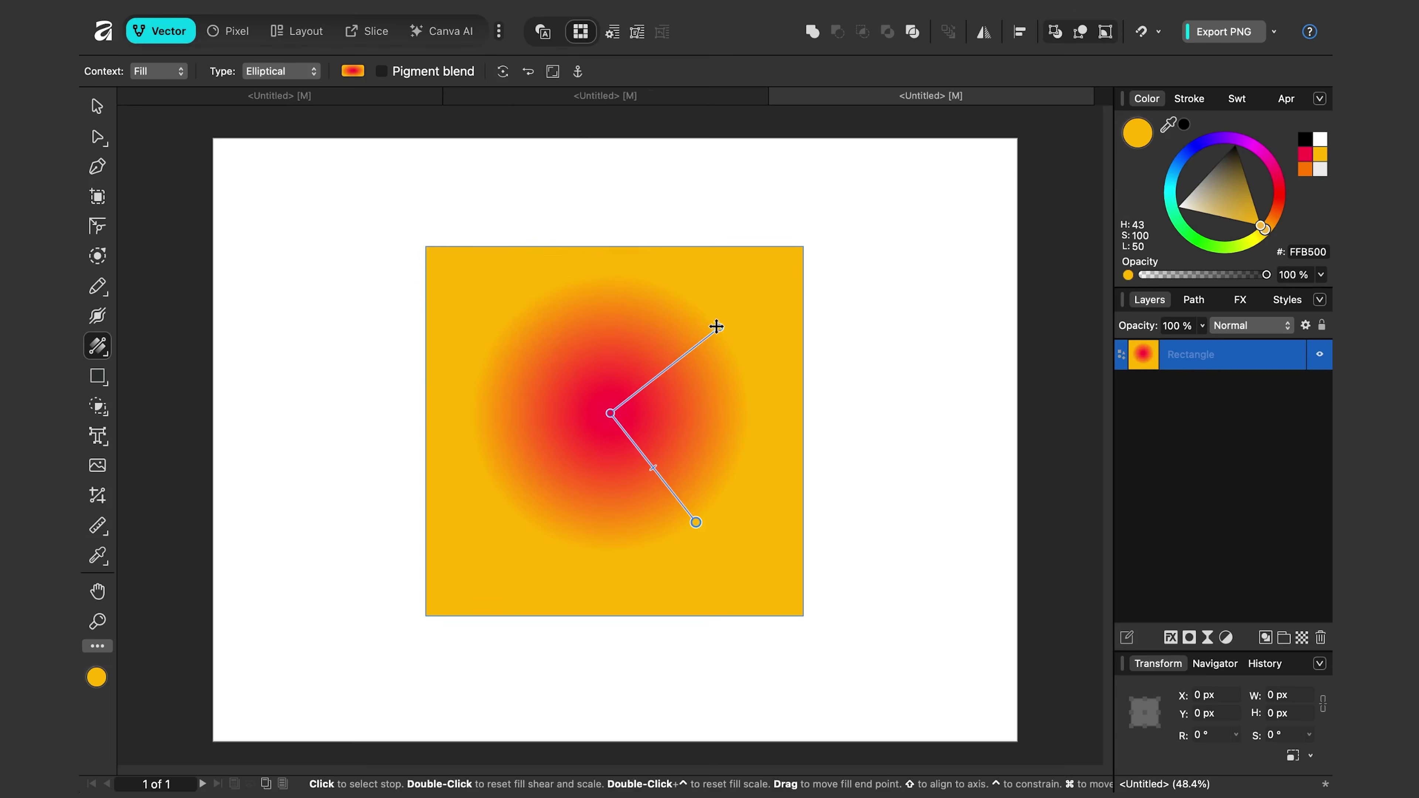
mouse_move(717, 327)
left_mouse_down()
mouse_move(637, 381)
mouse_move(791, 262)
mouse_move(734, 194)
mouse_move(612, 388)
mouse_move(795, 285)
mouse_move(724, 339)
left_mouse_up()
left_click_drag(685, 526, 724, 505)
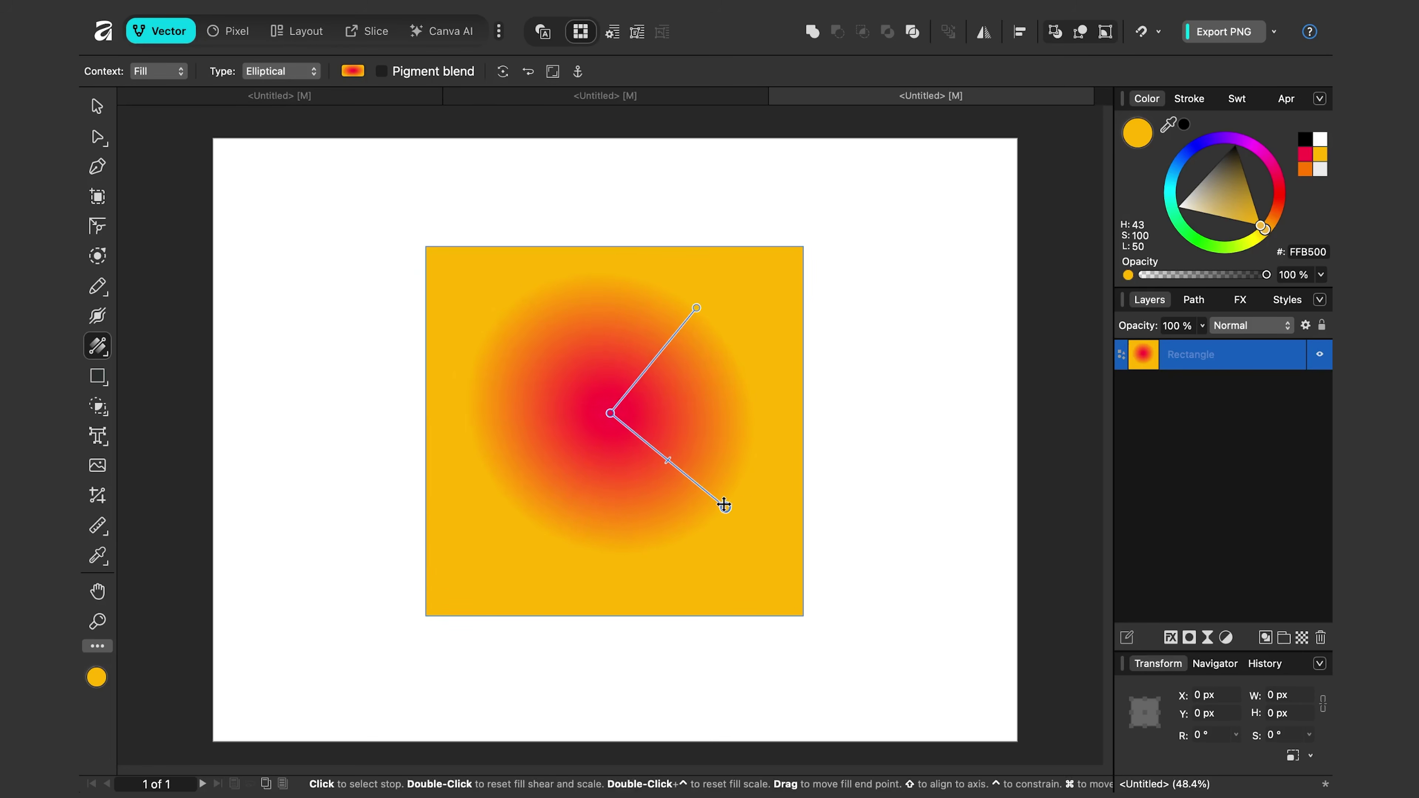
Step: Add a blue middle stop to the elliptical gradient and shift its centre slightly left
left_click(671, 343)
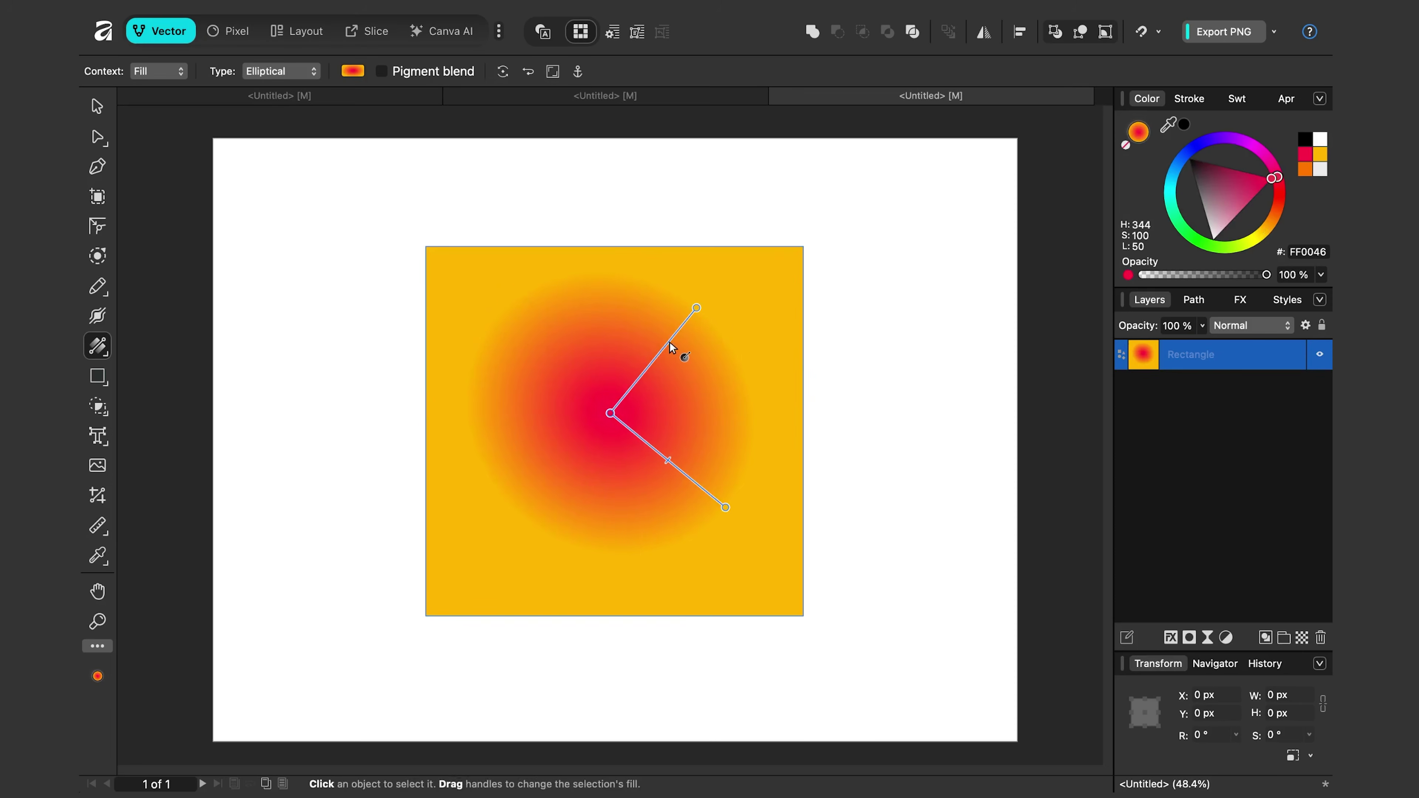
double_click(696, 311)
left_click_drag(1182, 160, 1180, 163)
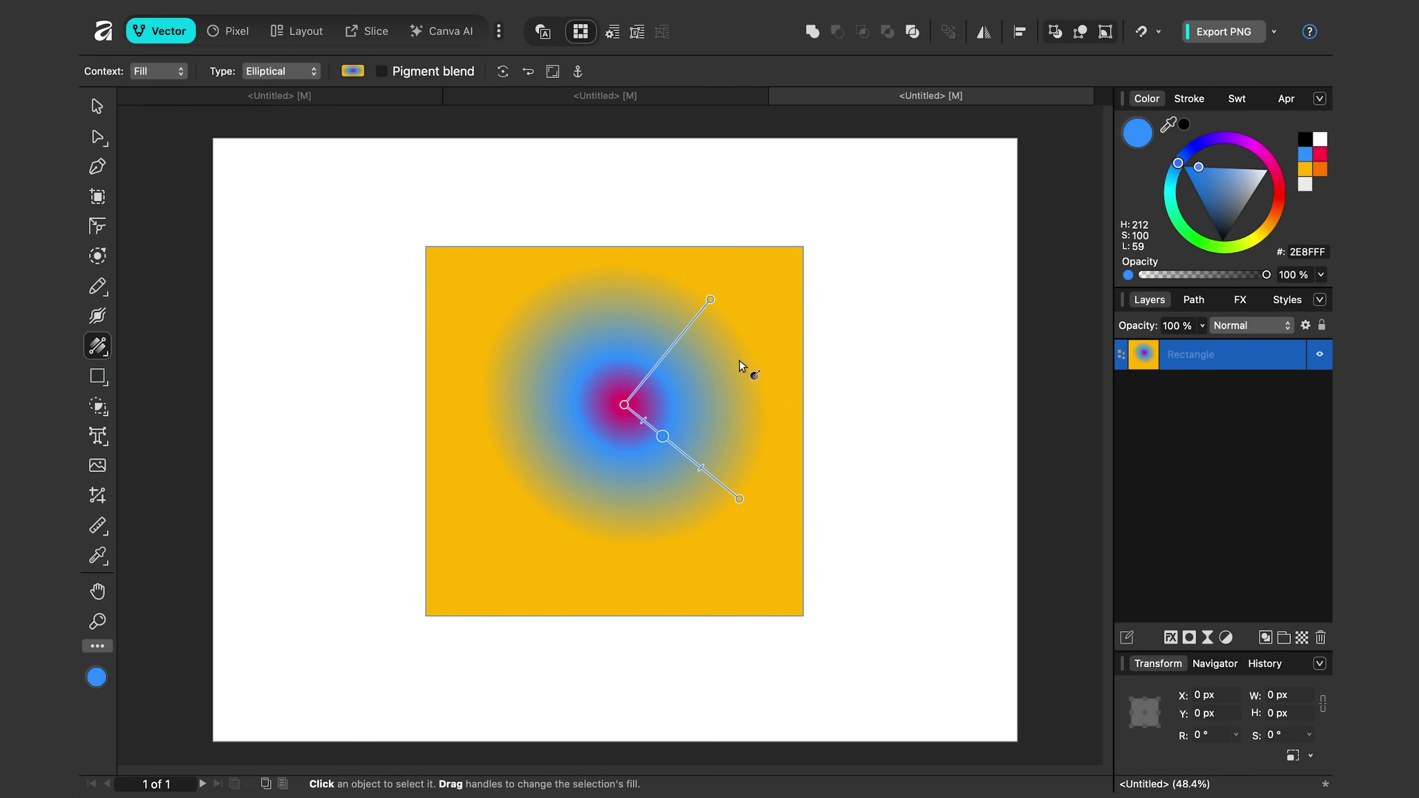
left_click_drag(624, 404, 683, 470)
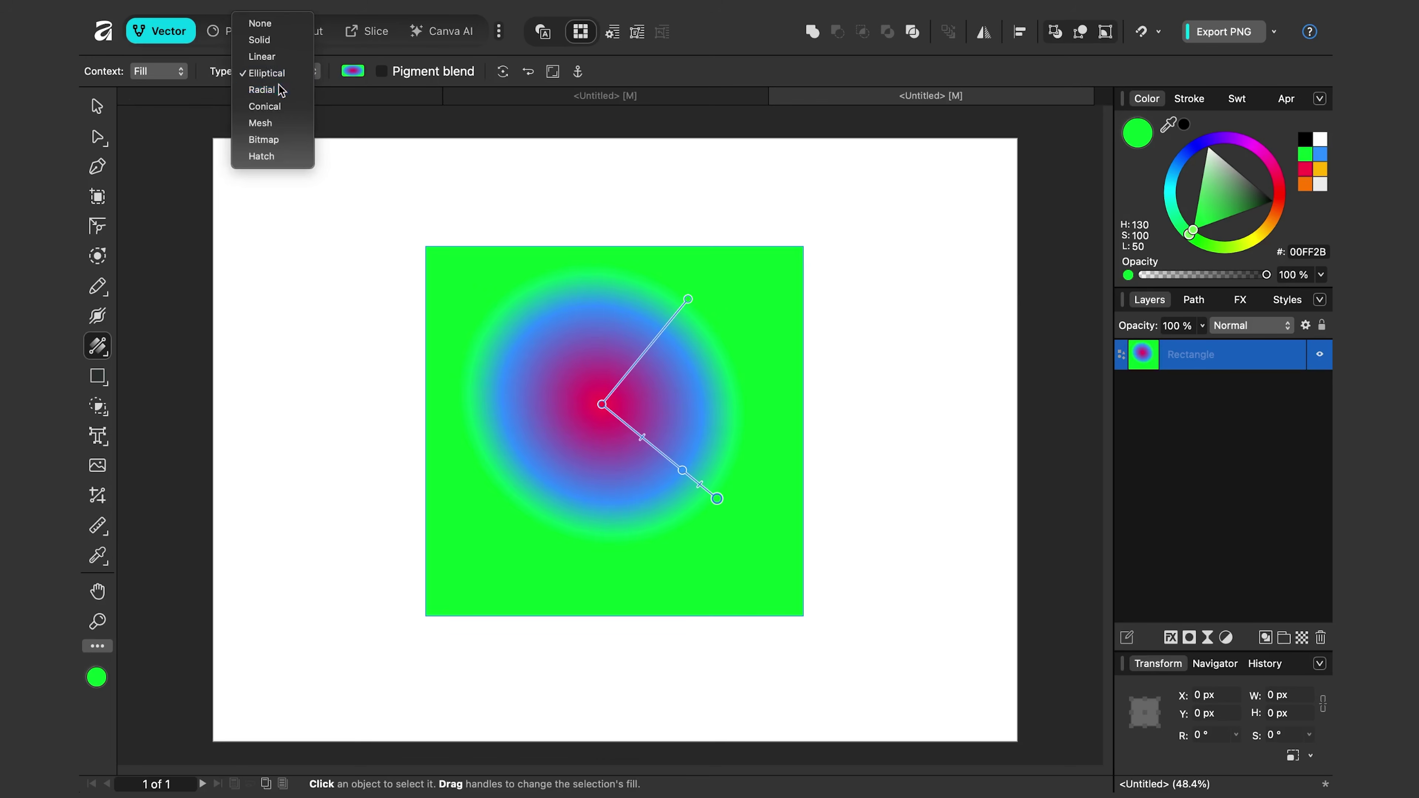
Step: Make the gradient radial, shift its centre down-right, and delete the blue middle stop
left_click(261, 90)
left_click_drag(593, 397, 605, 404)
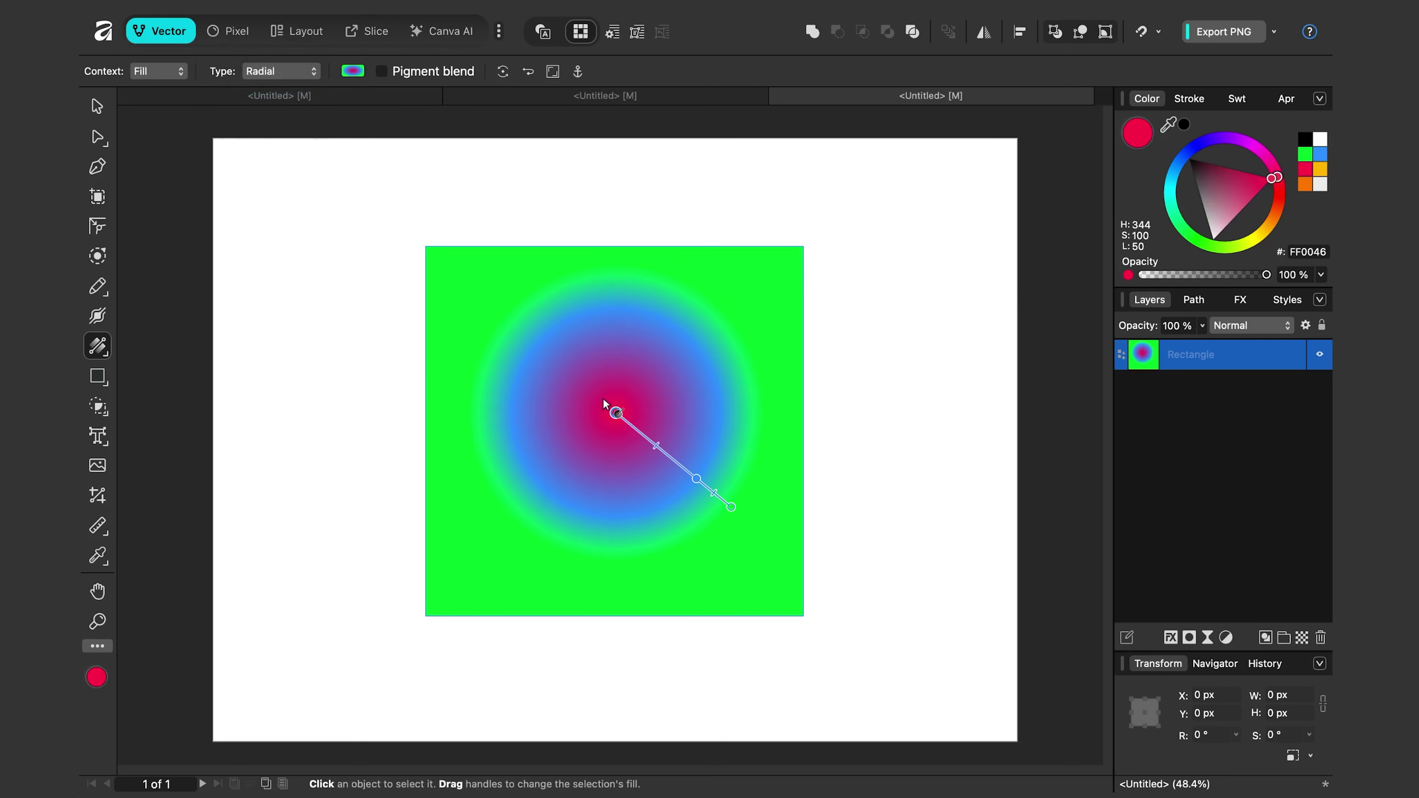
left_click(697, 478)
key("Delete")
Step: Make the gradient conical, with a purple-blue stop at the top and a bright yellow stop lower-left
left_click(280, 71)
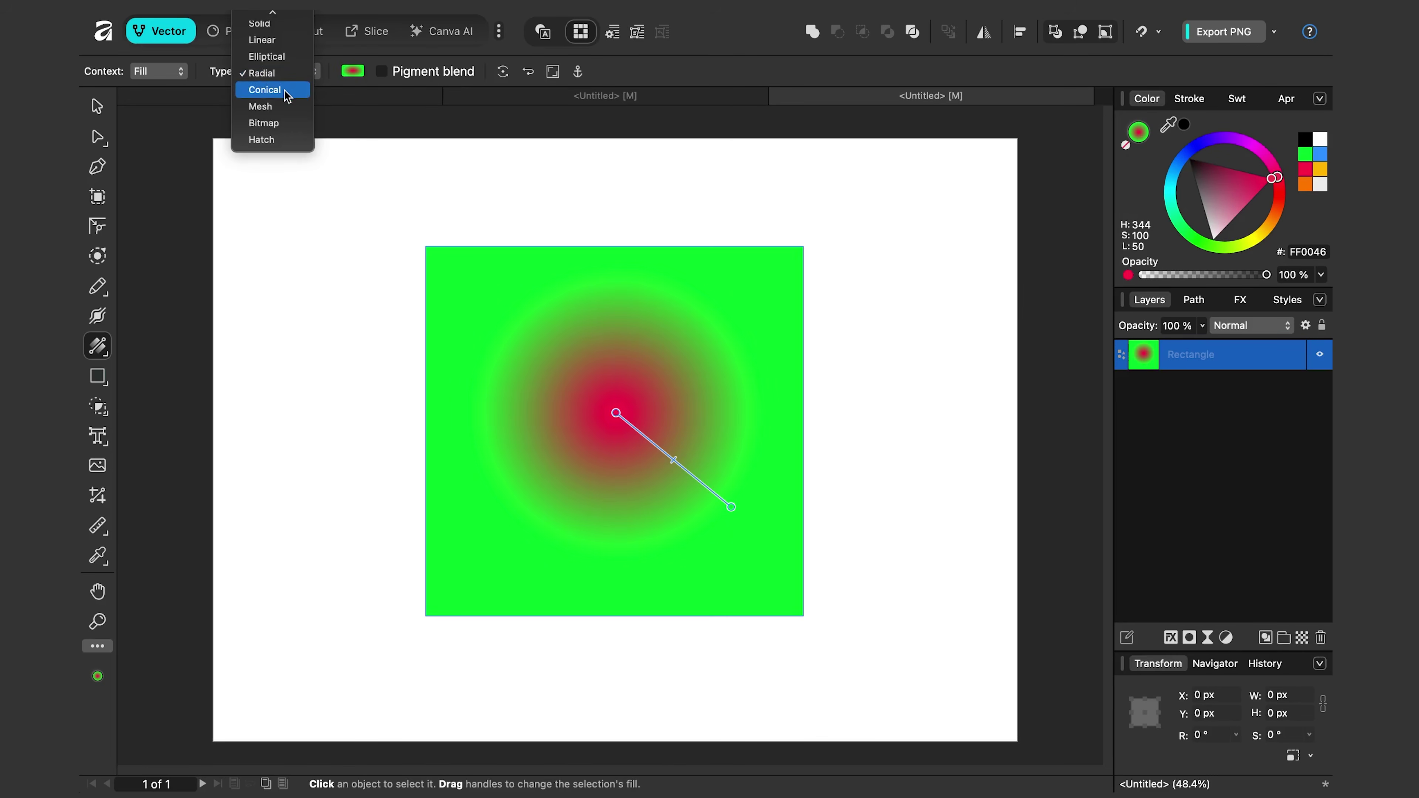
left_click(265, 90)
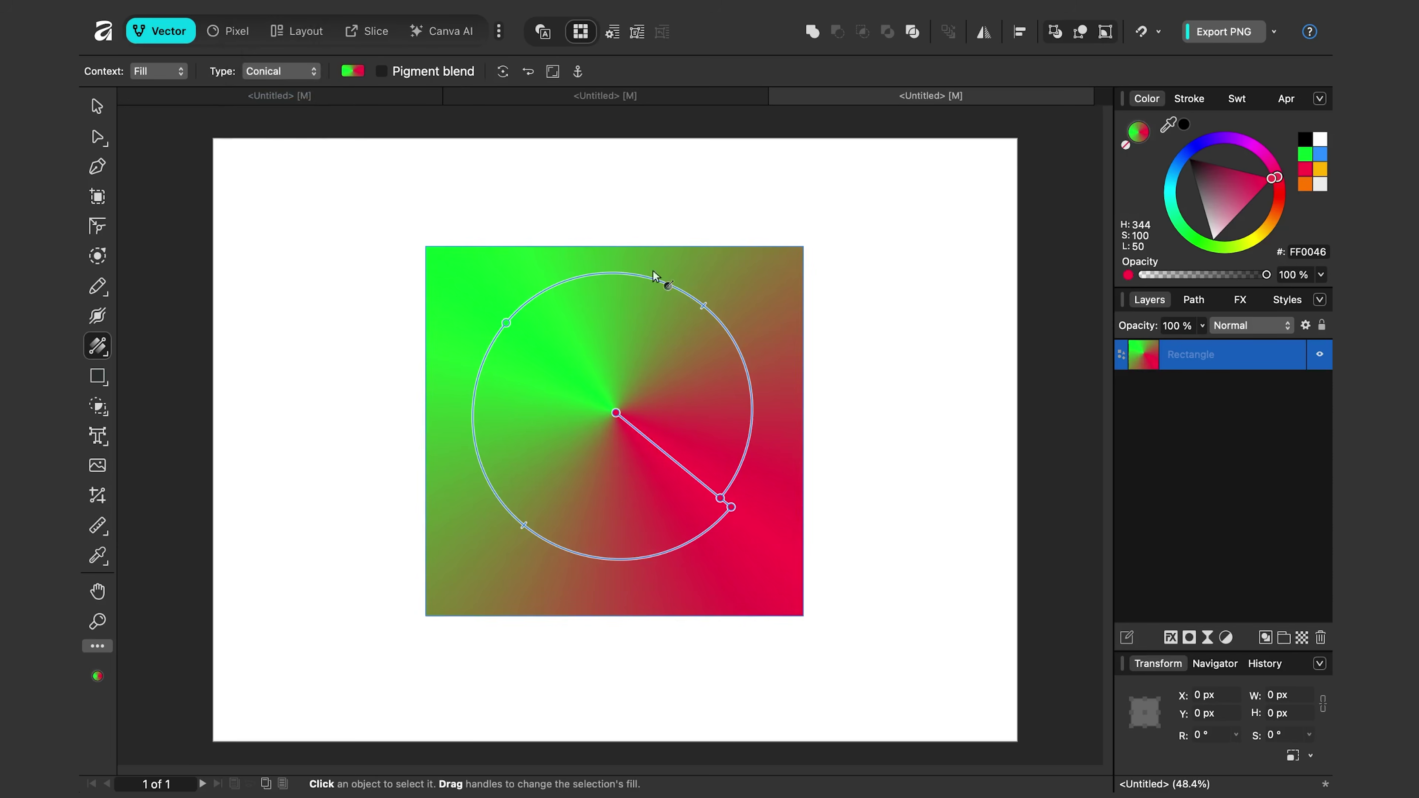
left_click(589, 277)
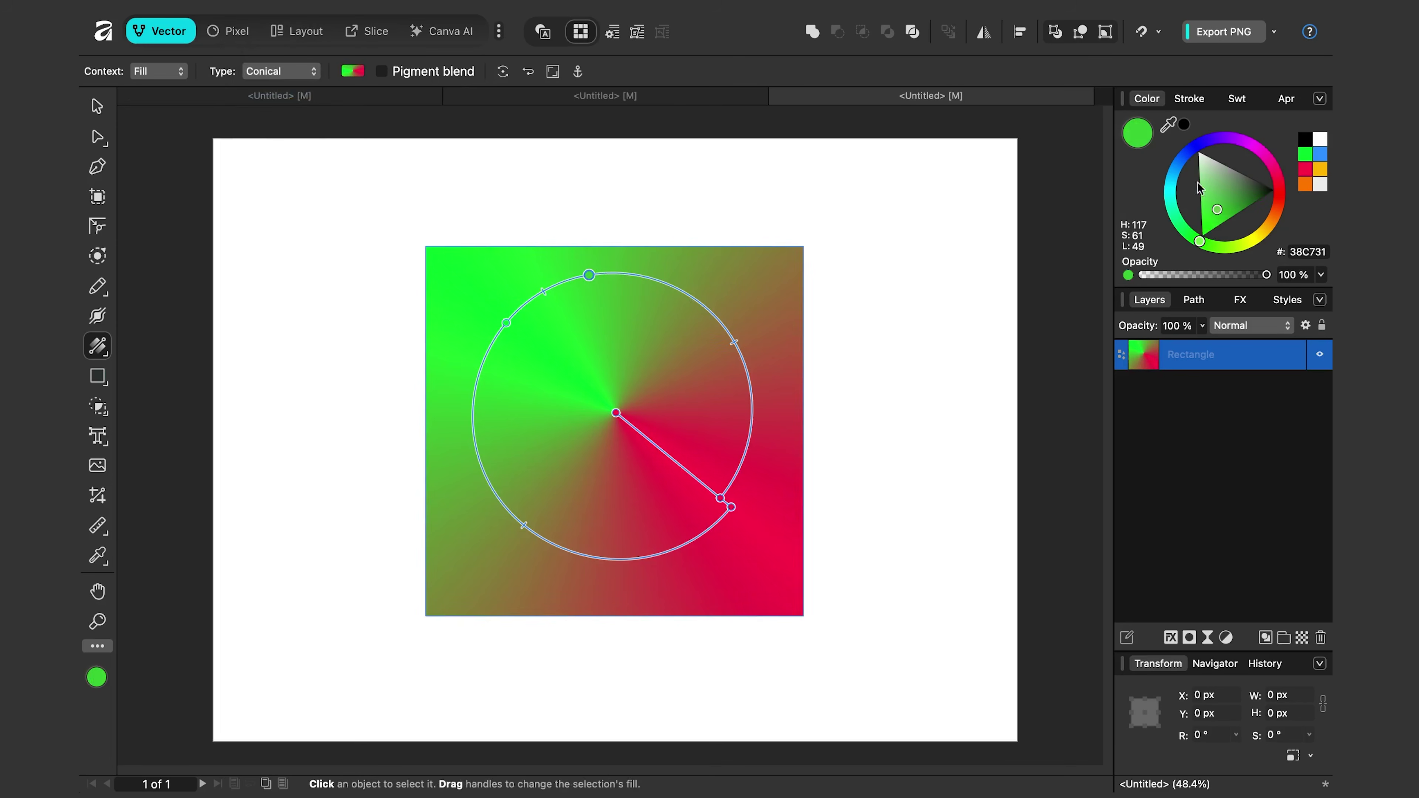
left_click(1235, 141)
left_click_drag(1232, 144, 1197, 144)
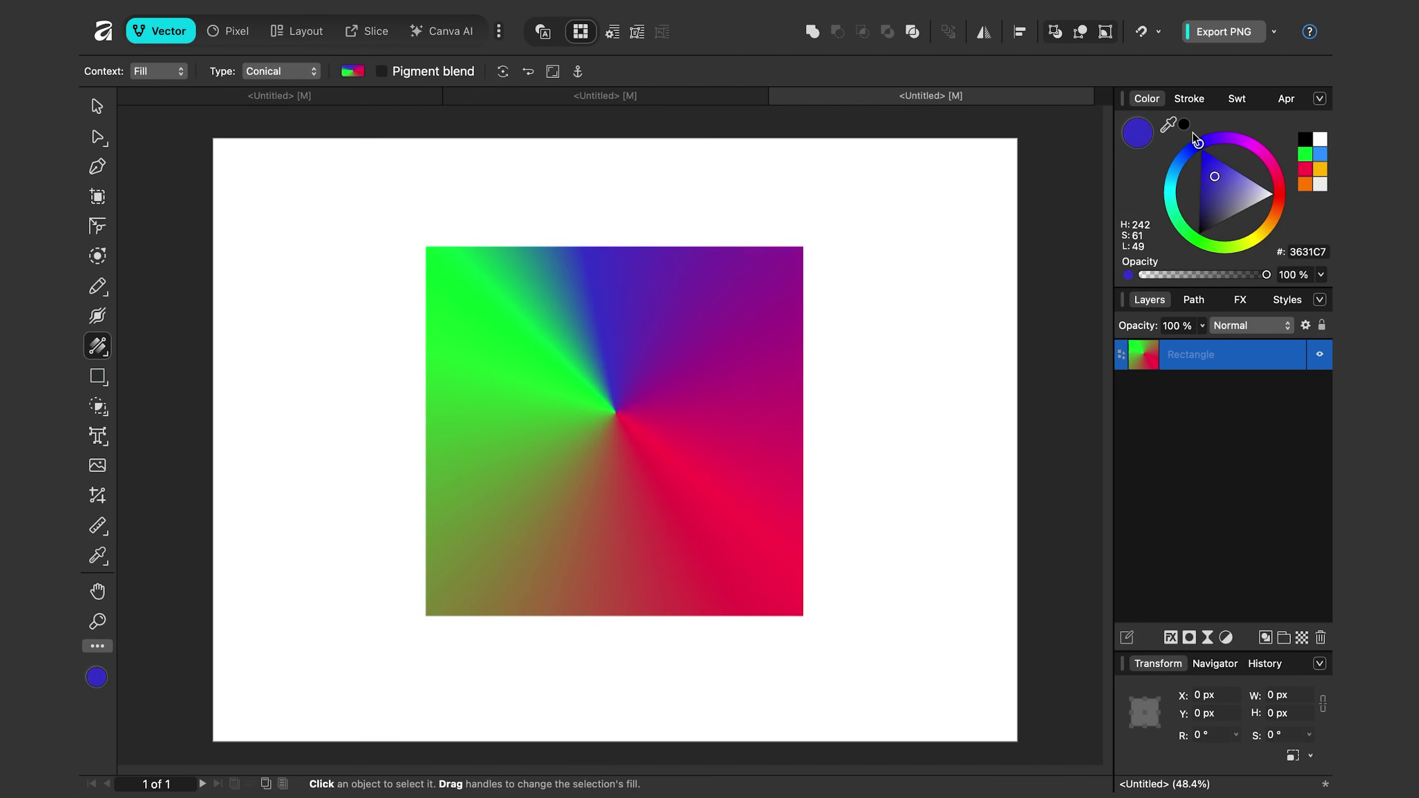
left_click(484, 473)
left_click_drag(1274, 235, 1262, 228)
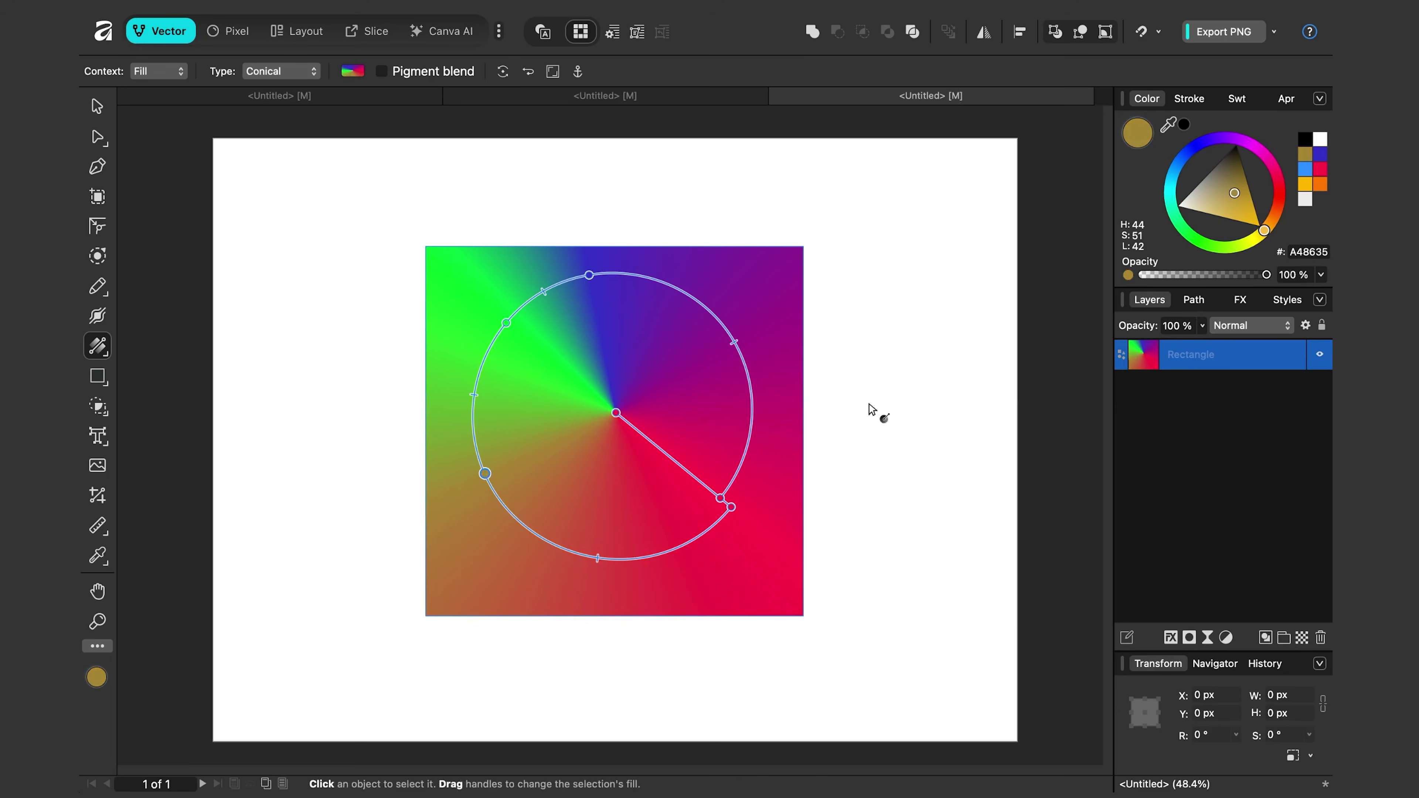
left_click_drag(1225, 209, 1283, 256)
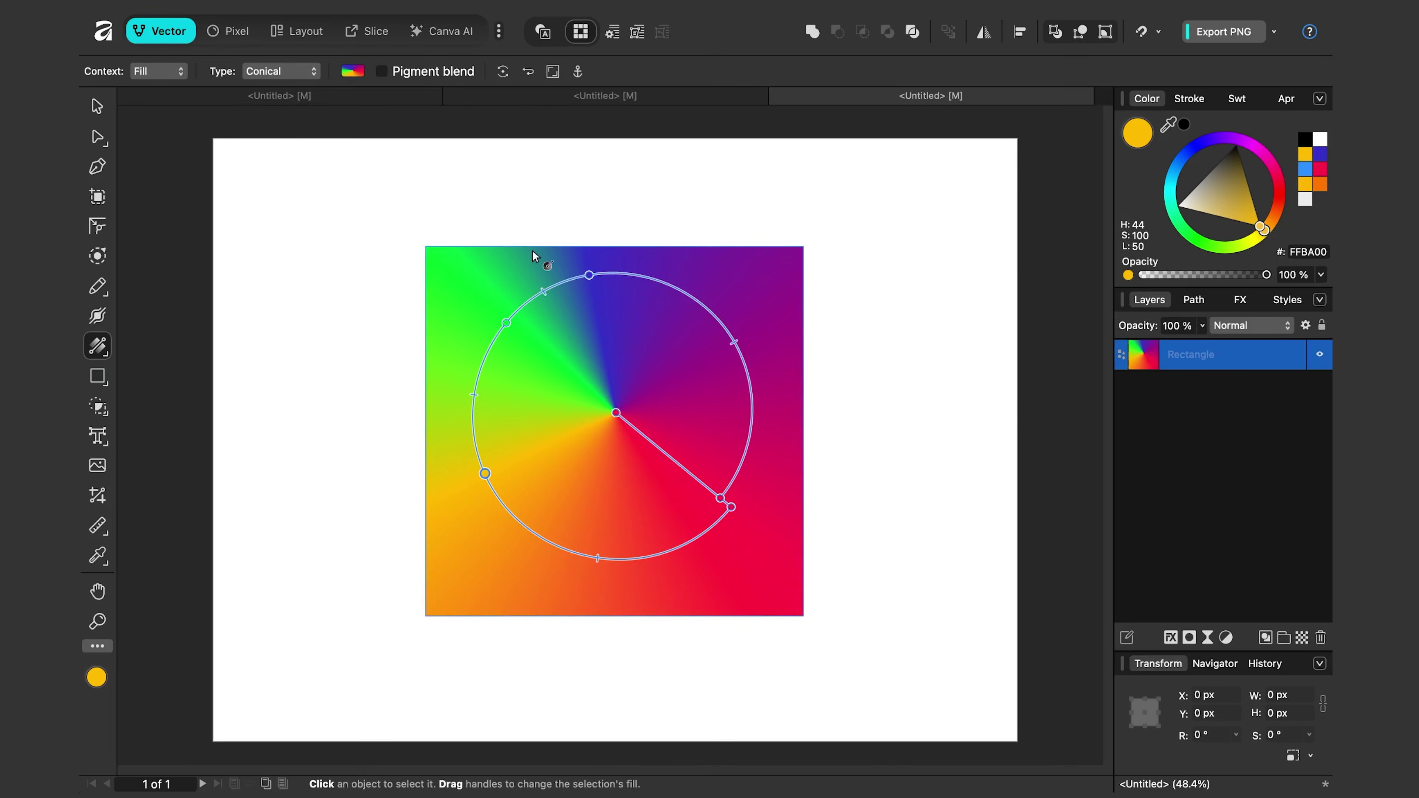
left_click(281, 71)
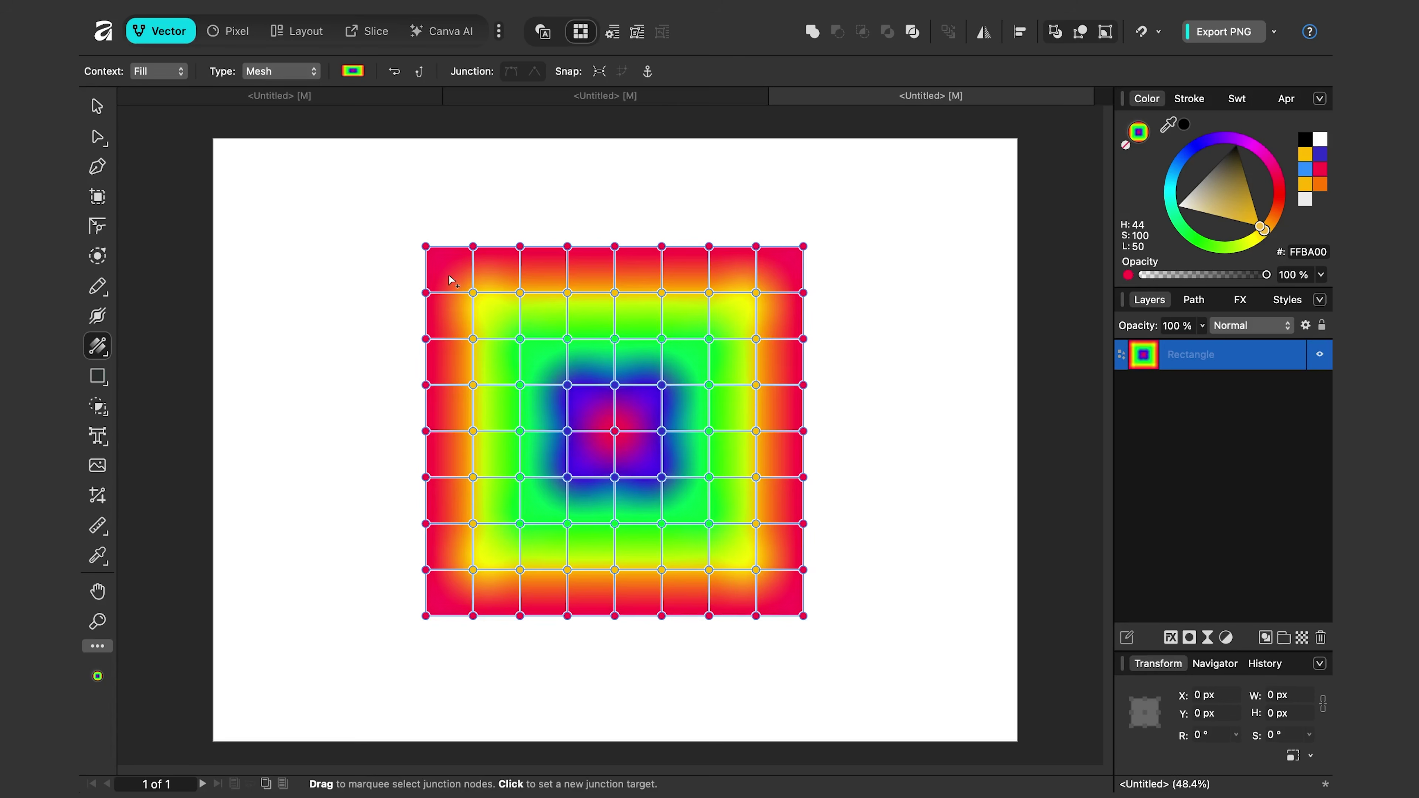
Step: Colour the mesh's inner junction nodes deep red, then reset and reapply the mesh fill
left_click_drag(450, 282, 782, 592)
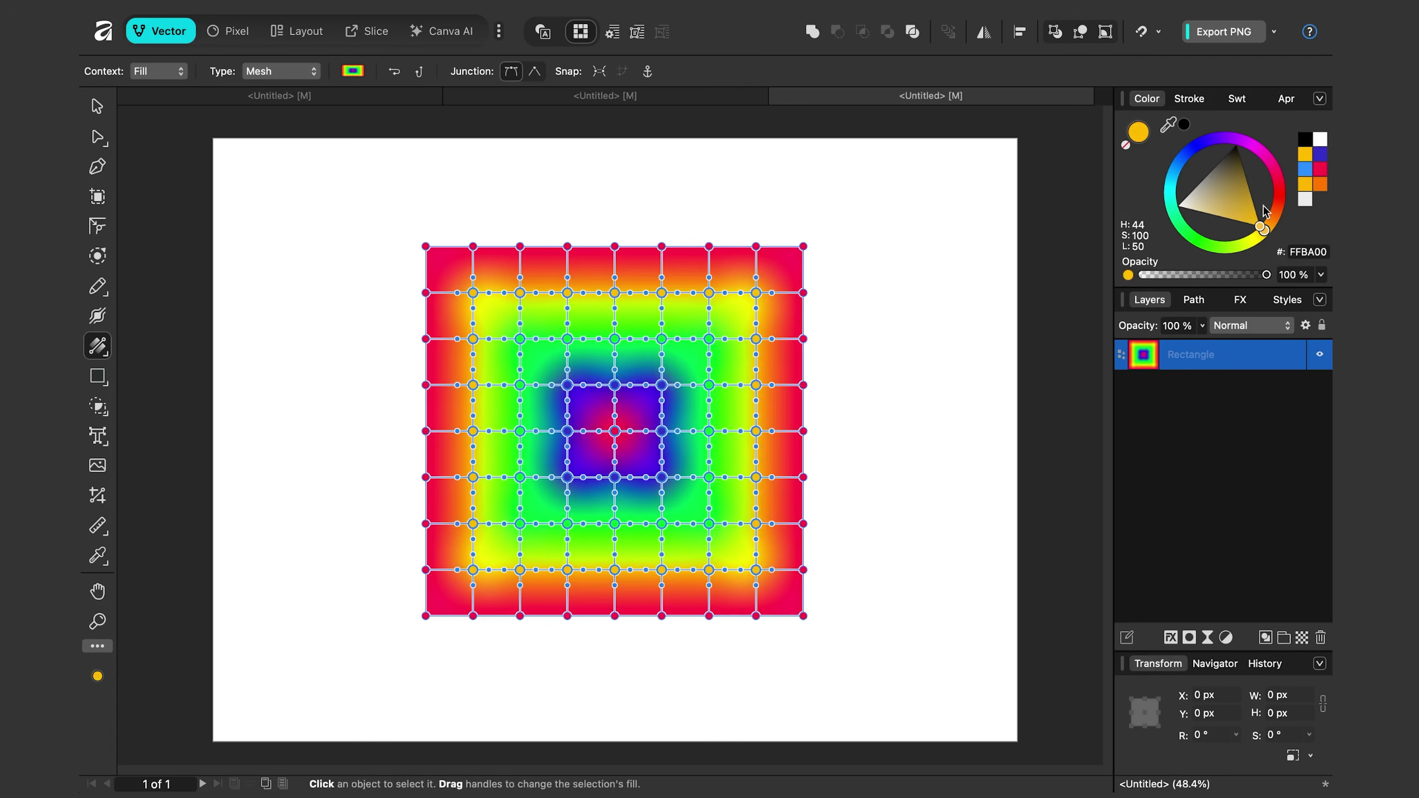
left_click(1275, 182)
left_click_drag(1275, 183, 1276, 188)
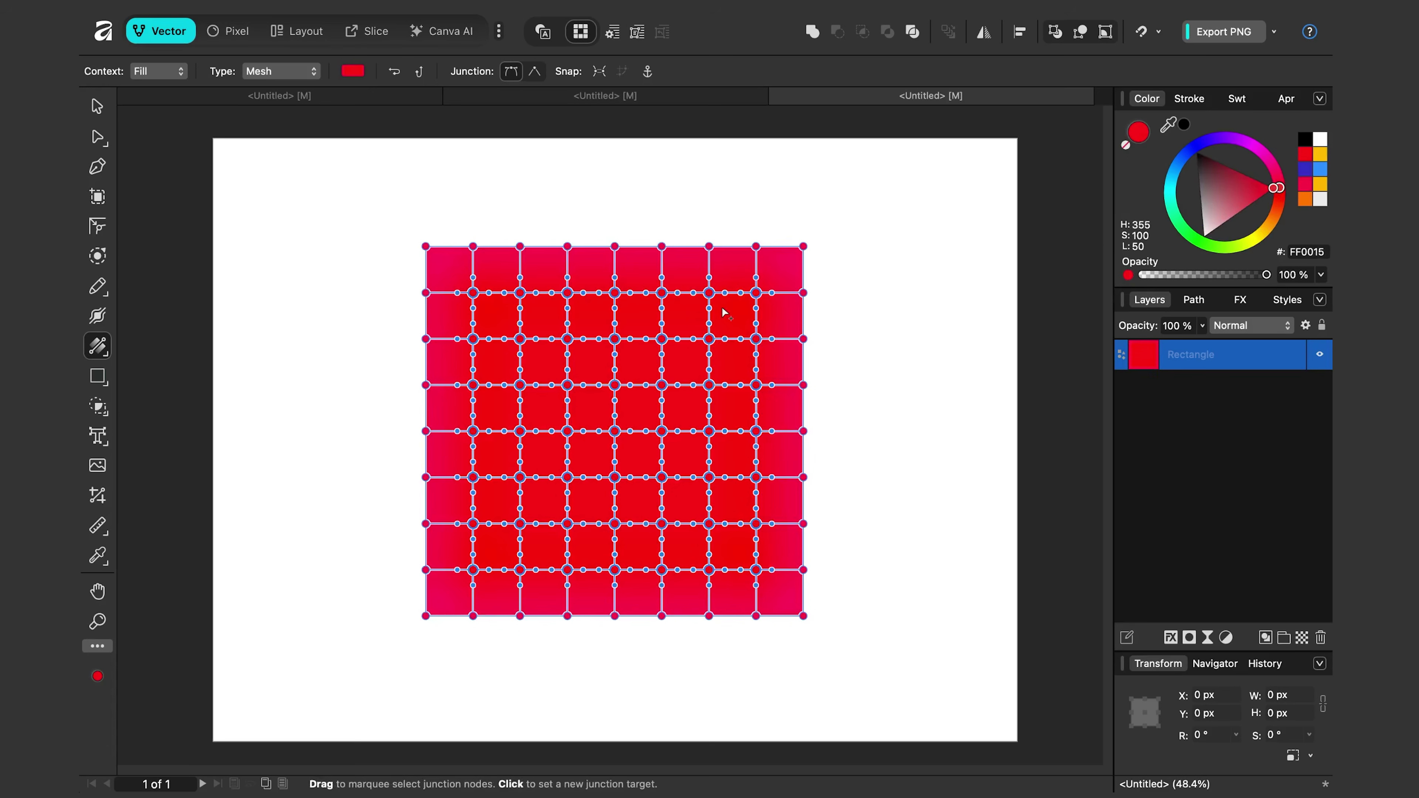
key("Escape")
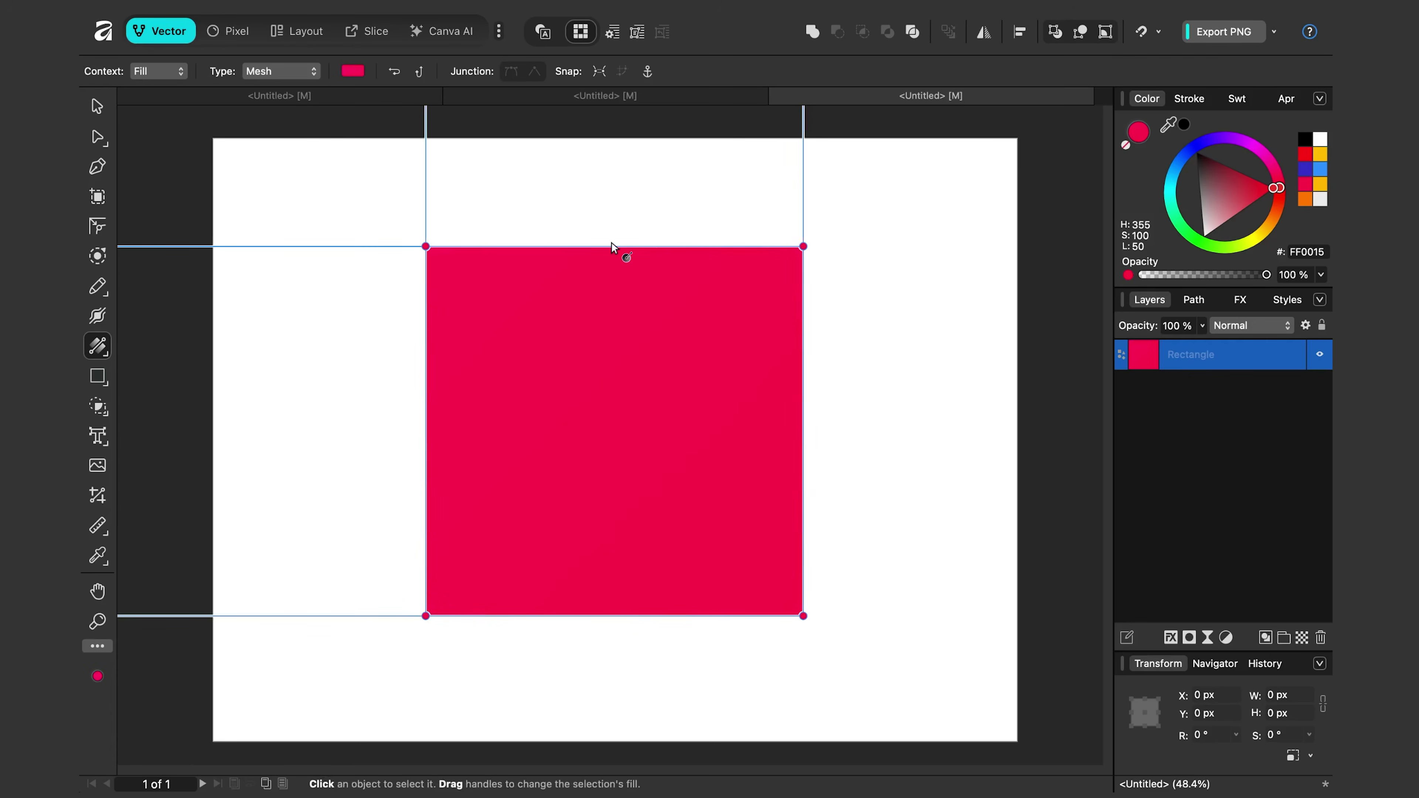
key("v")
left_click(90, 348)
left_click(279, 71)
left_click(277, 40)
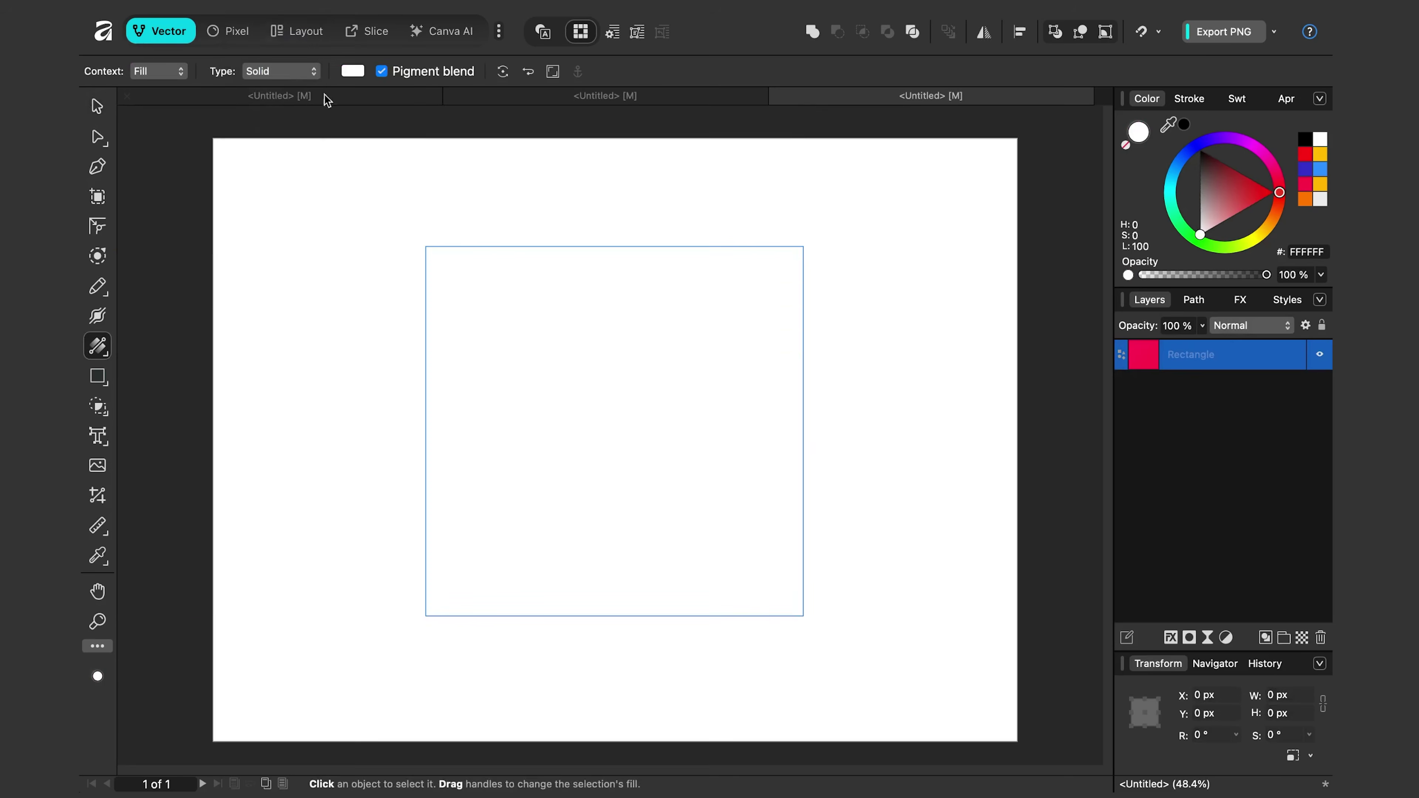
key("ctrl+z")
left_click(278, 71)
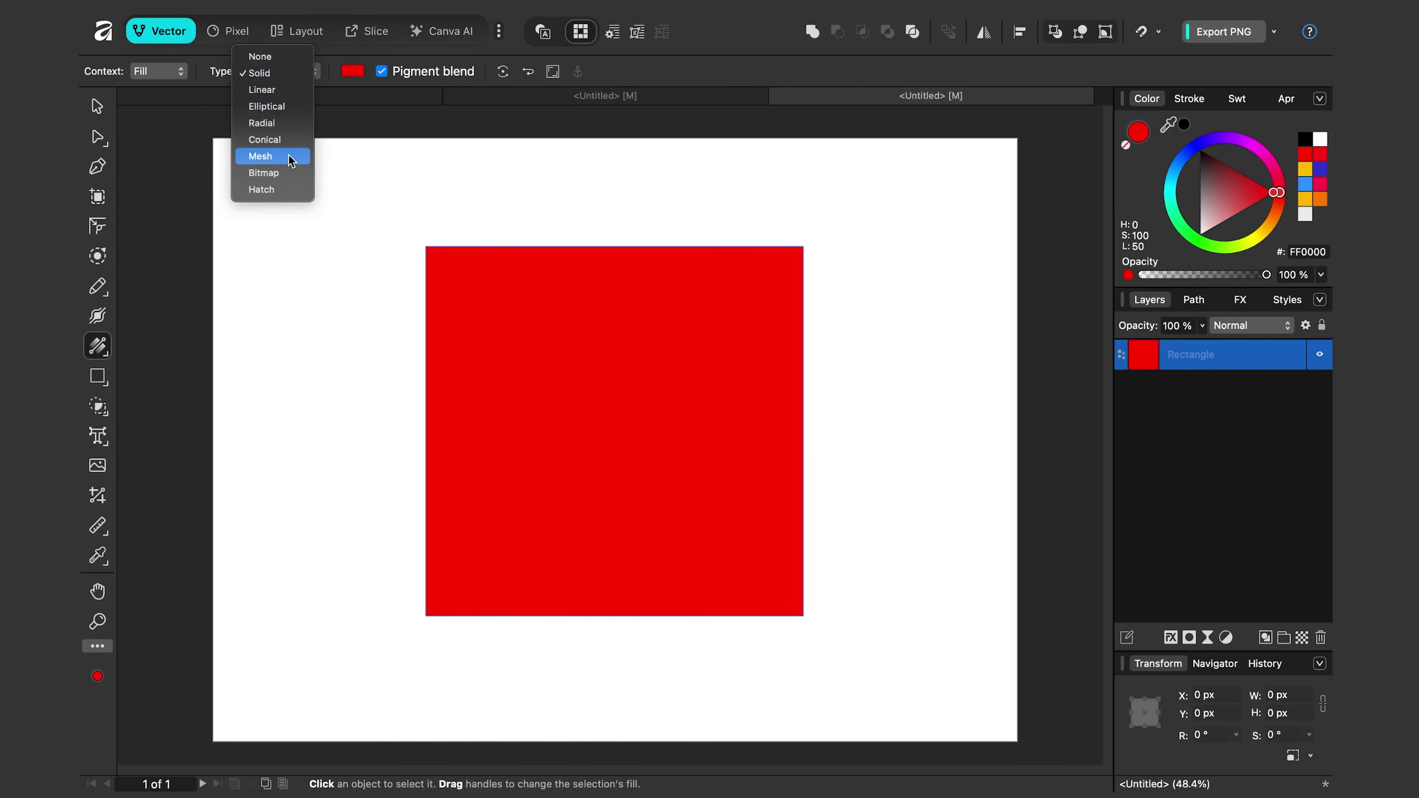
left_click(260, 155)
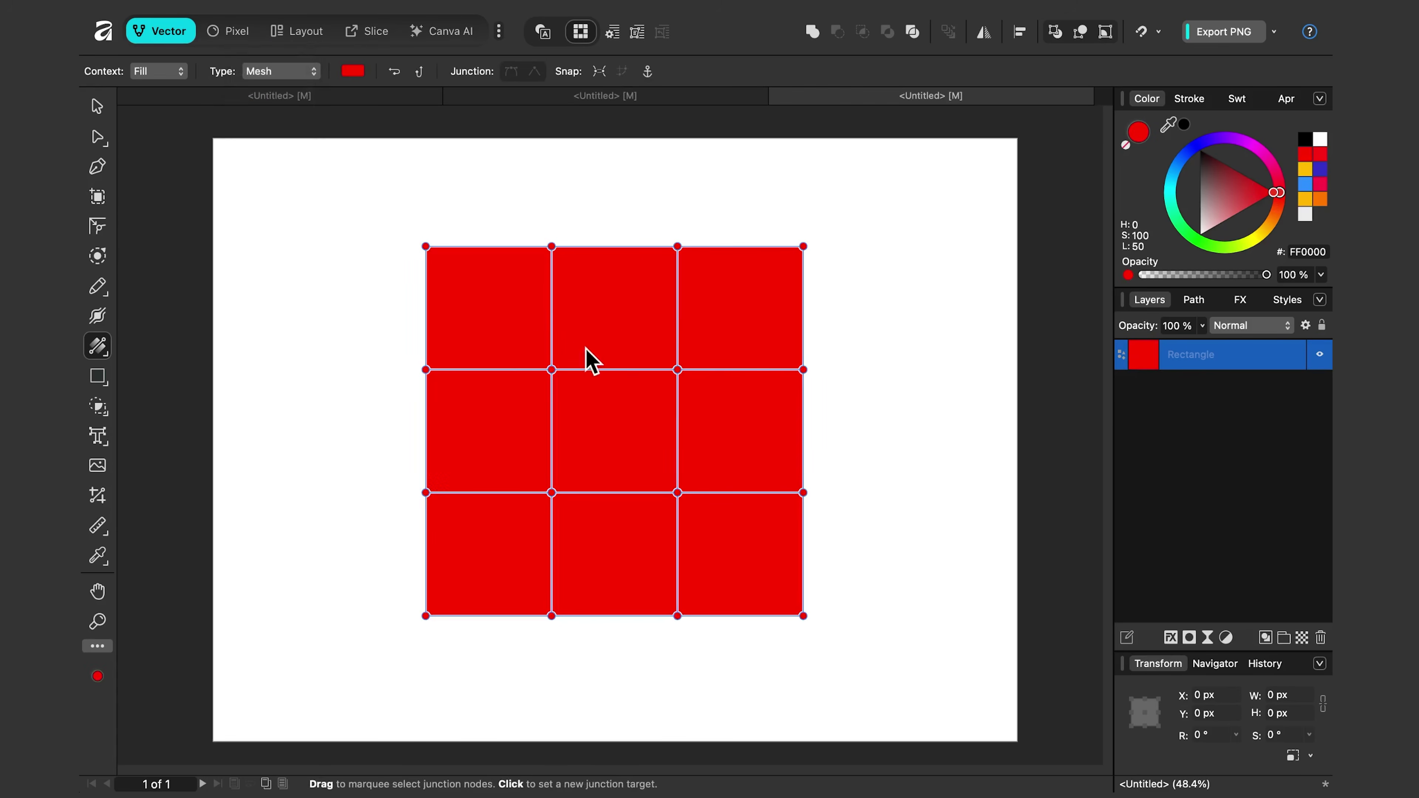
Step: Colour one inner mesh node green and another blue, nudging the blue junction upward
left_click(552, 369)
left_click_drag(720, 459, 648, 508)
left_click(1205, 244)
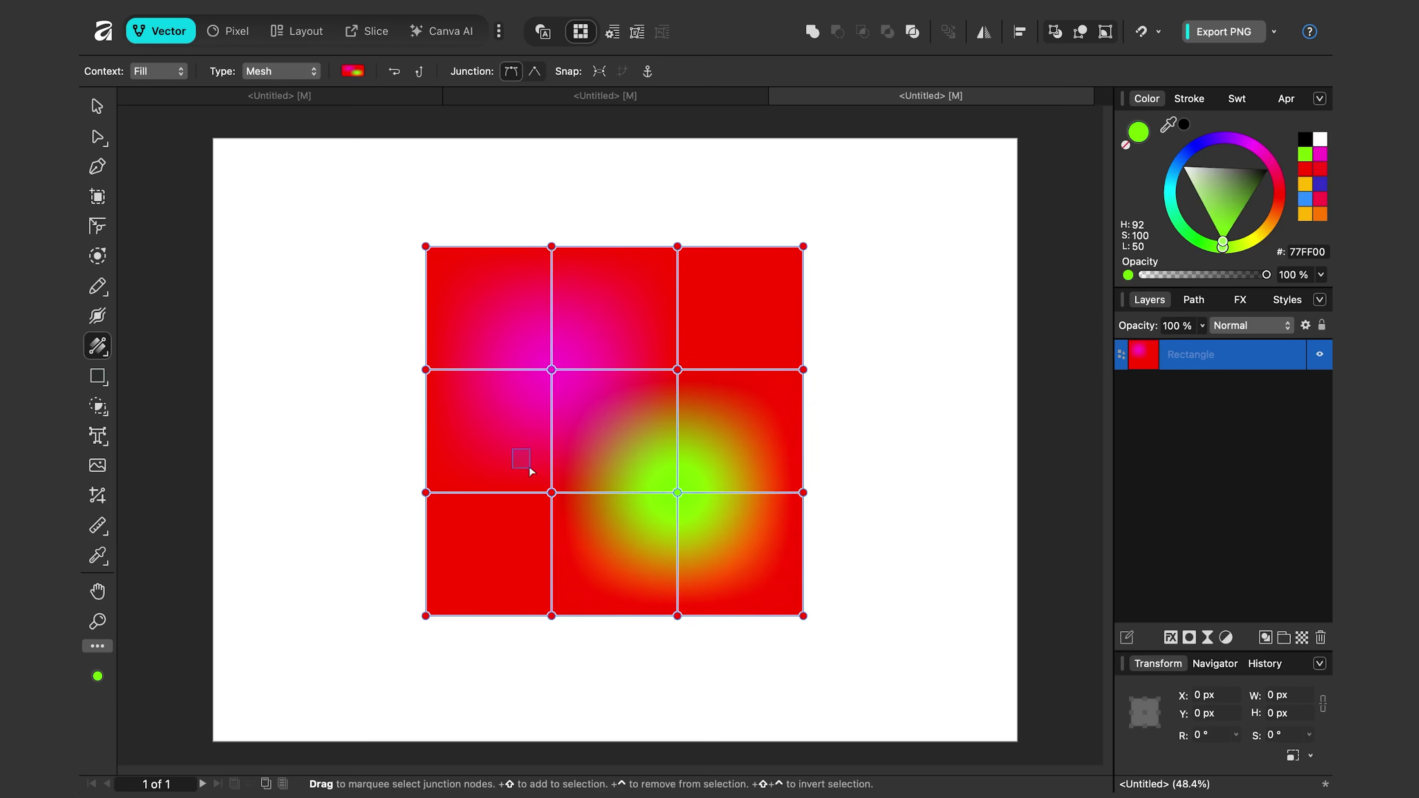
left_click_drag(522, 466, 578, 517)
left_click_drag(1229, 147, 1204, 145)
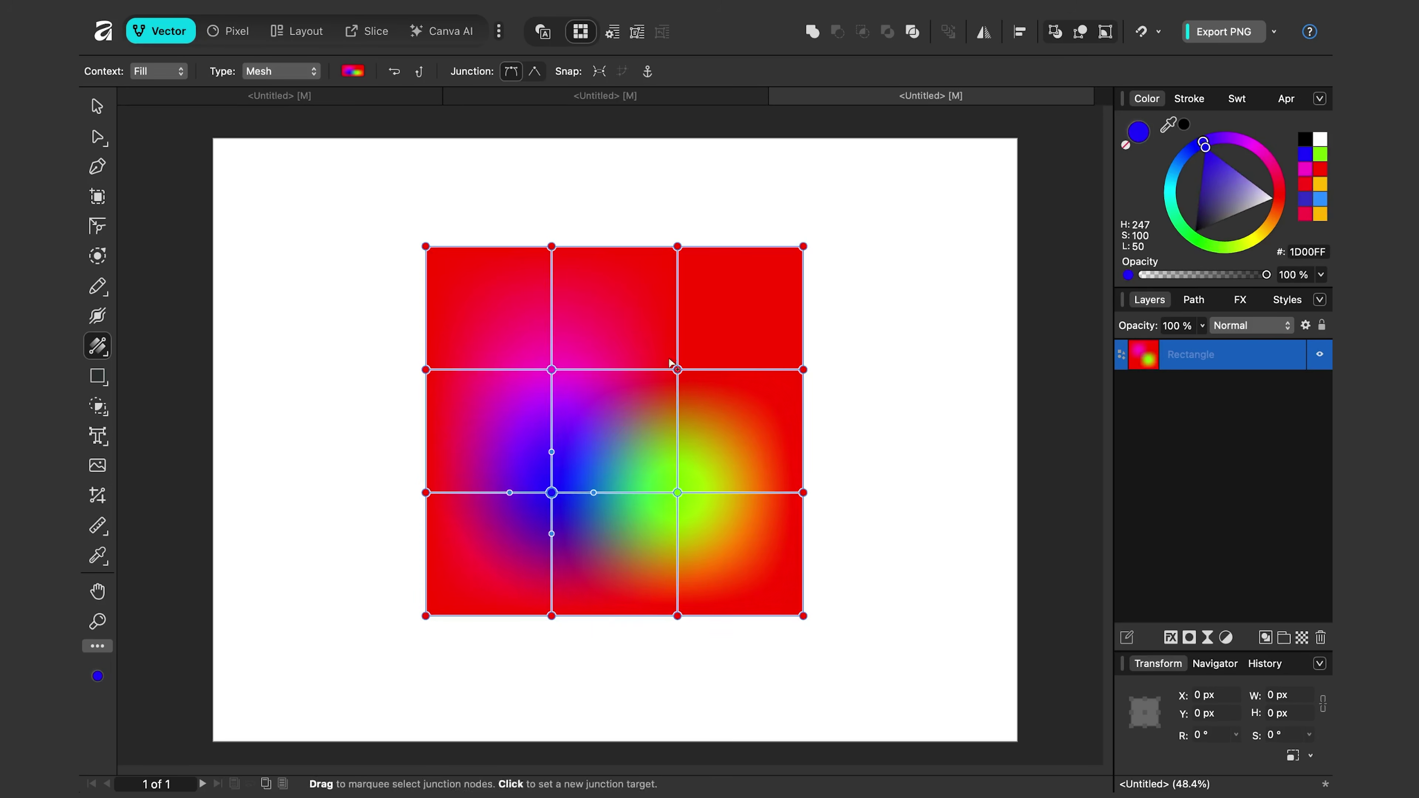
mouse_move(552, 493)
left_mouse_down()
mouse_move(592, 465)
mouse_move(557, 419)
mouse_move(564, 513)
mouse_move(517, 444)
mouse_move(547, 479)
left_mouse_up()
left_click(280, 71)
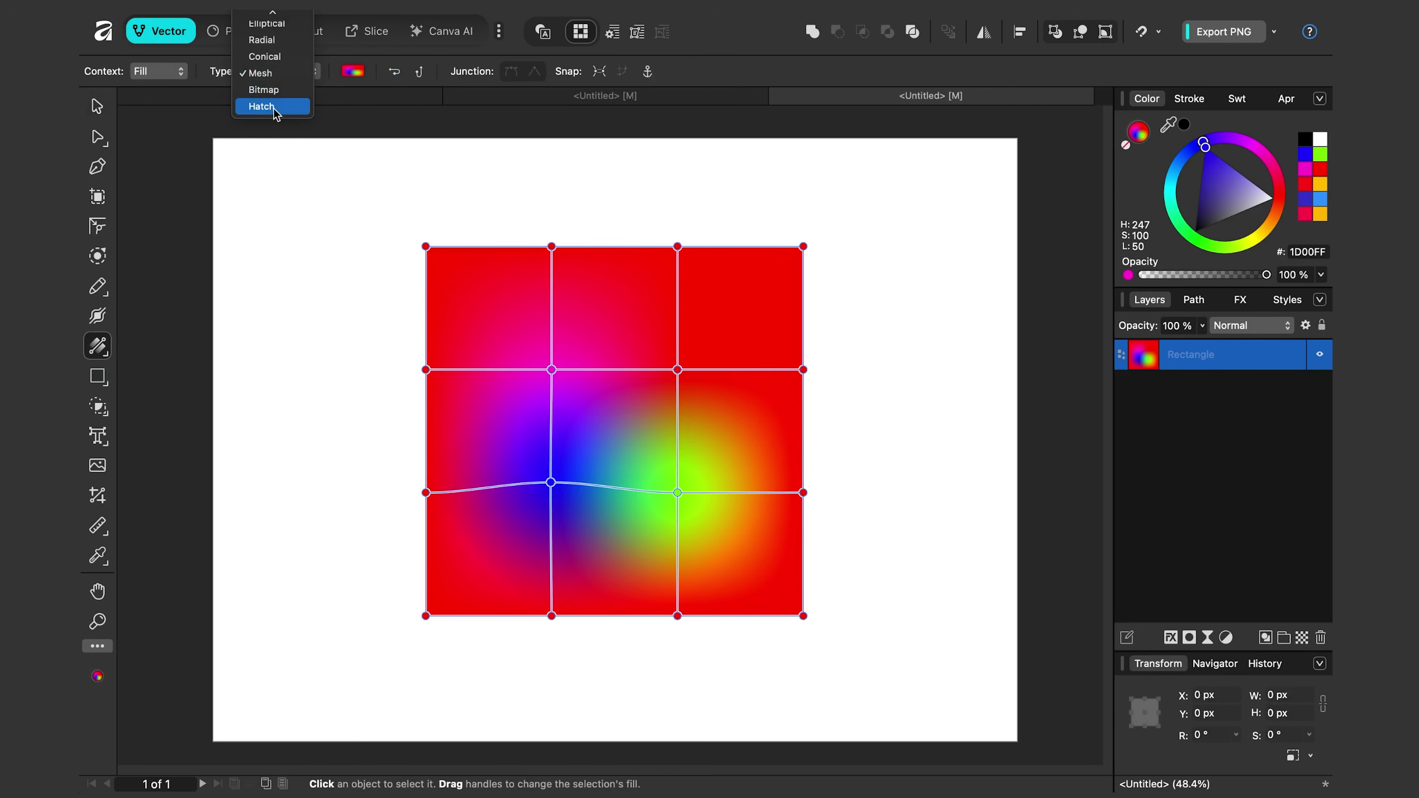
Step: Apply a hatch fill with 5.2 pt lines, about -10° angle, repositioned handles and 100% scale
left_click(262, 106)
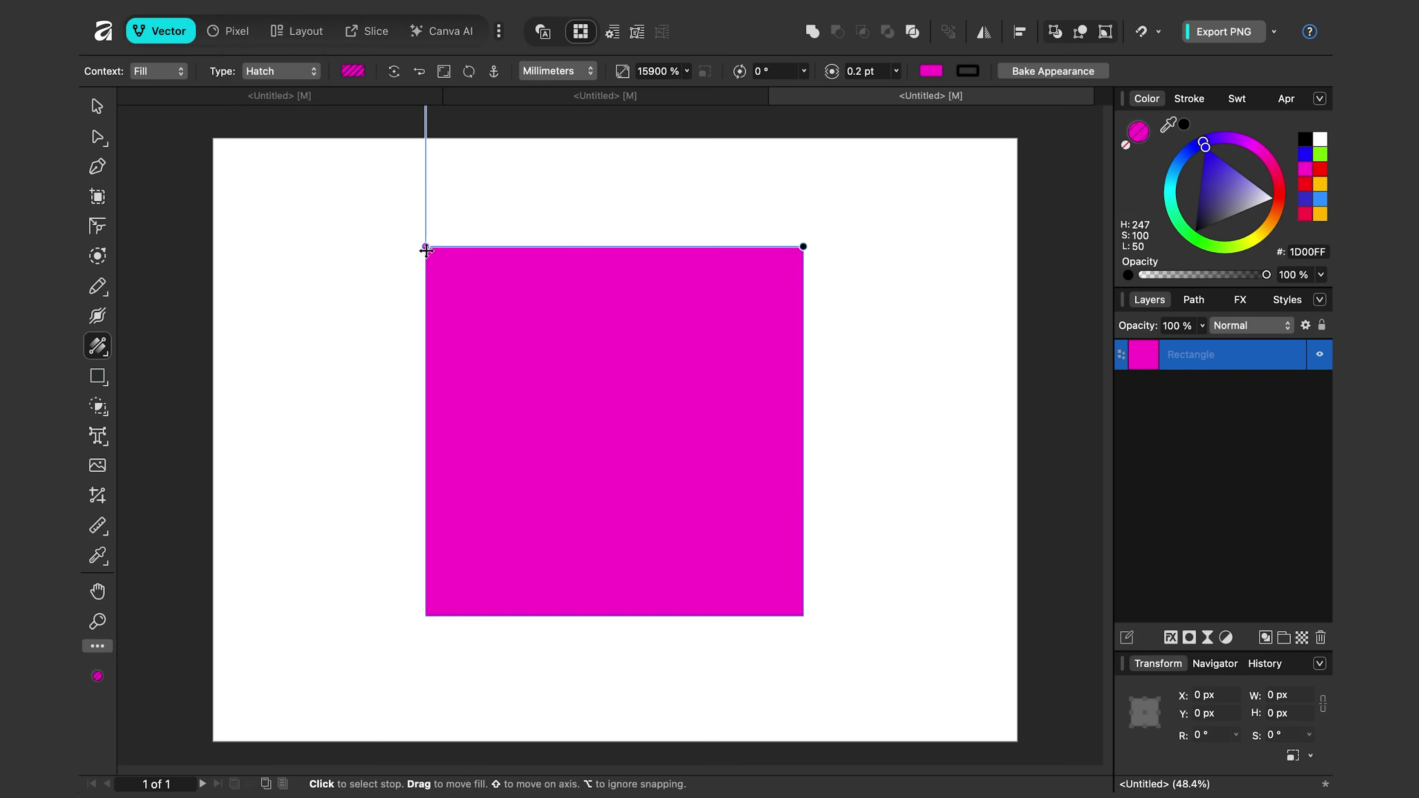
mouse_move(424, 247)
left_mouse_down()
mouse_move(503, 430)
mouse_move(474, 540)
left_mouse_up()
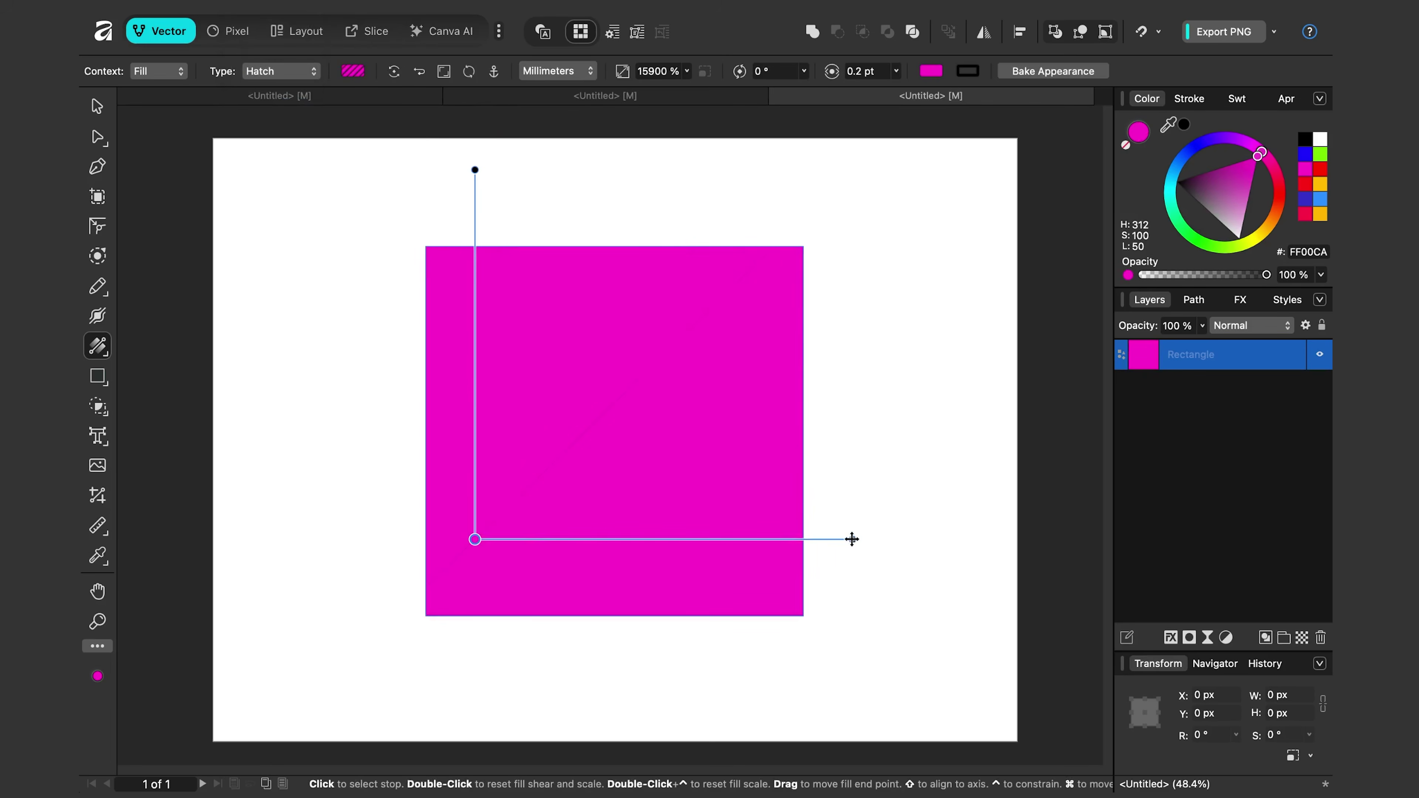
mouse_move(851, 531)
left_mouse_down()
mouse_move(688, 532)
mouse_move(690, 574)
mouse_move(620, 540)
left_mouse_up()
mouse_move(740, 72)
left_mouse_down()
mouse_move(760, 77)
mouse_move(735, 84)
left_mouse_up()
mouse_move(832, 71)
left_mouse_down()
mouse_move(851, 76)
mouse_move(810, 77)
left_mouse_up()
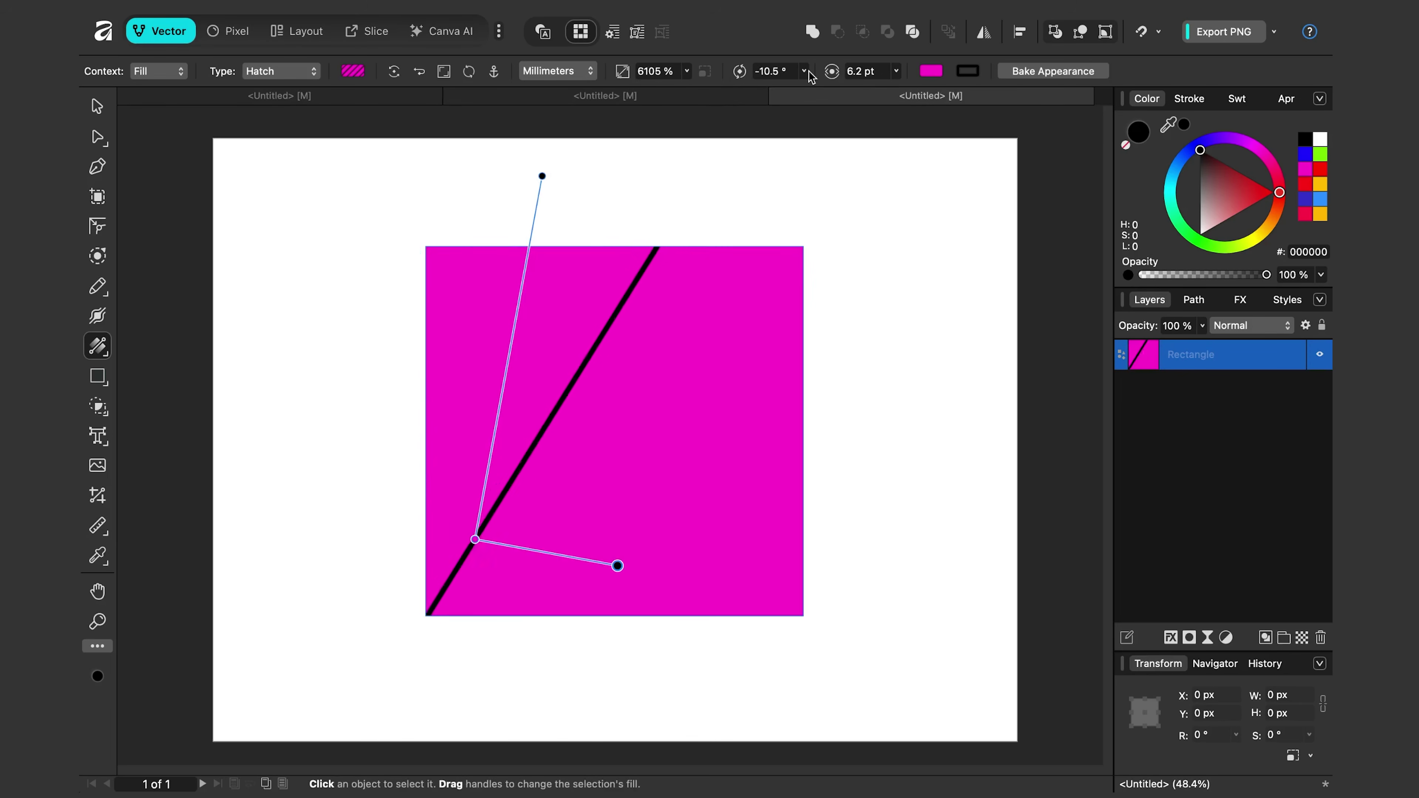
left_click_drag(541, 177, 495, 316)
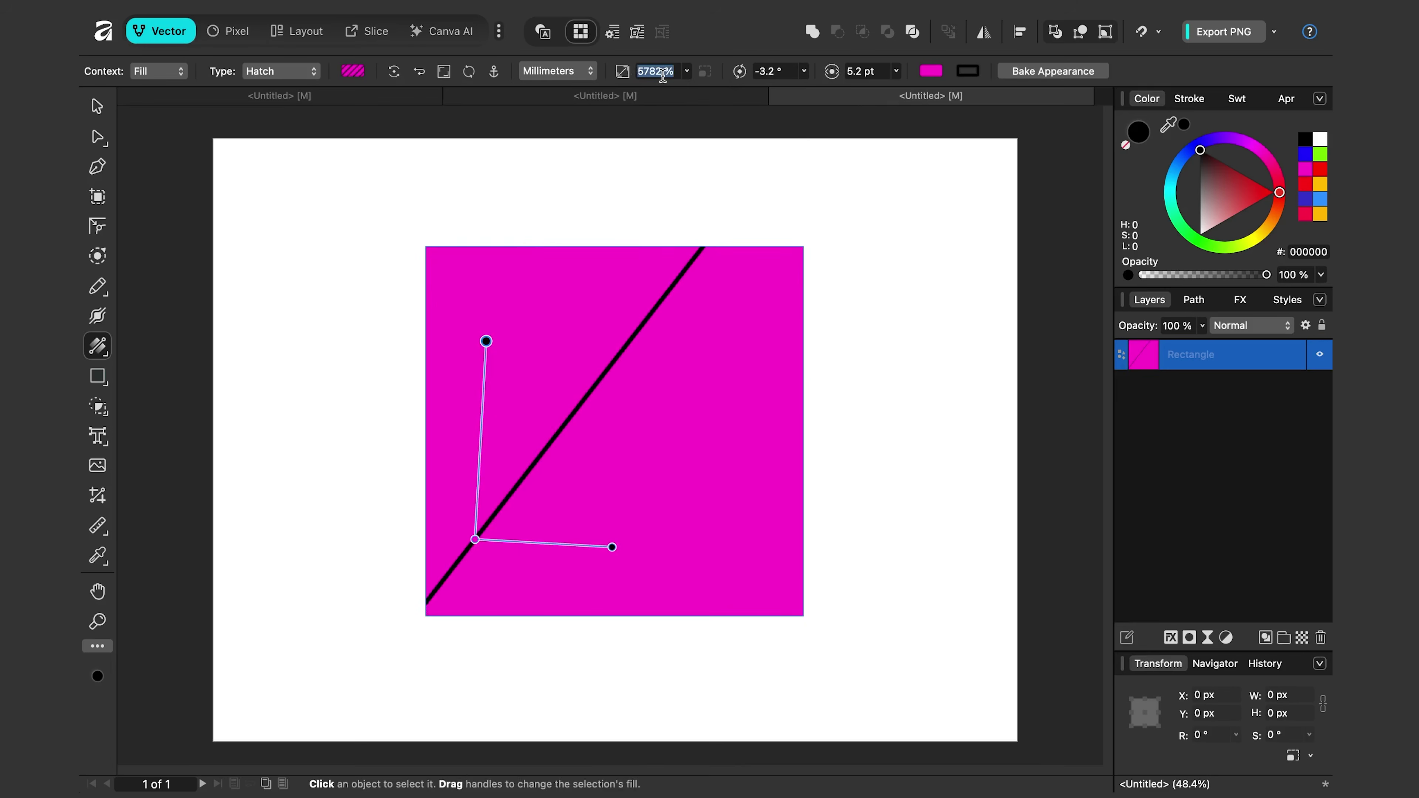
key("Return")
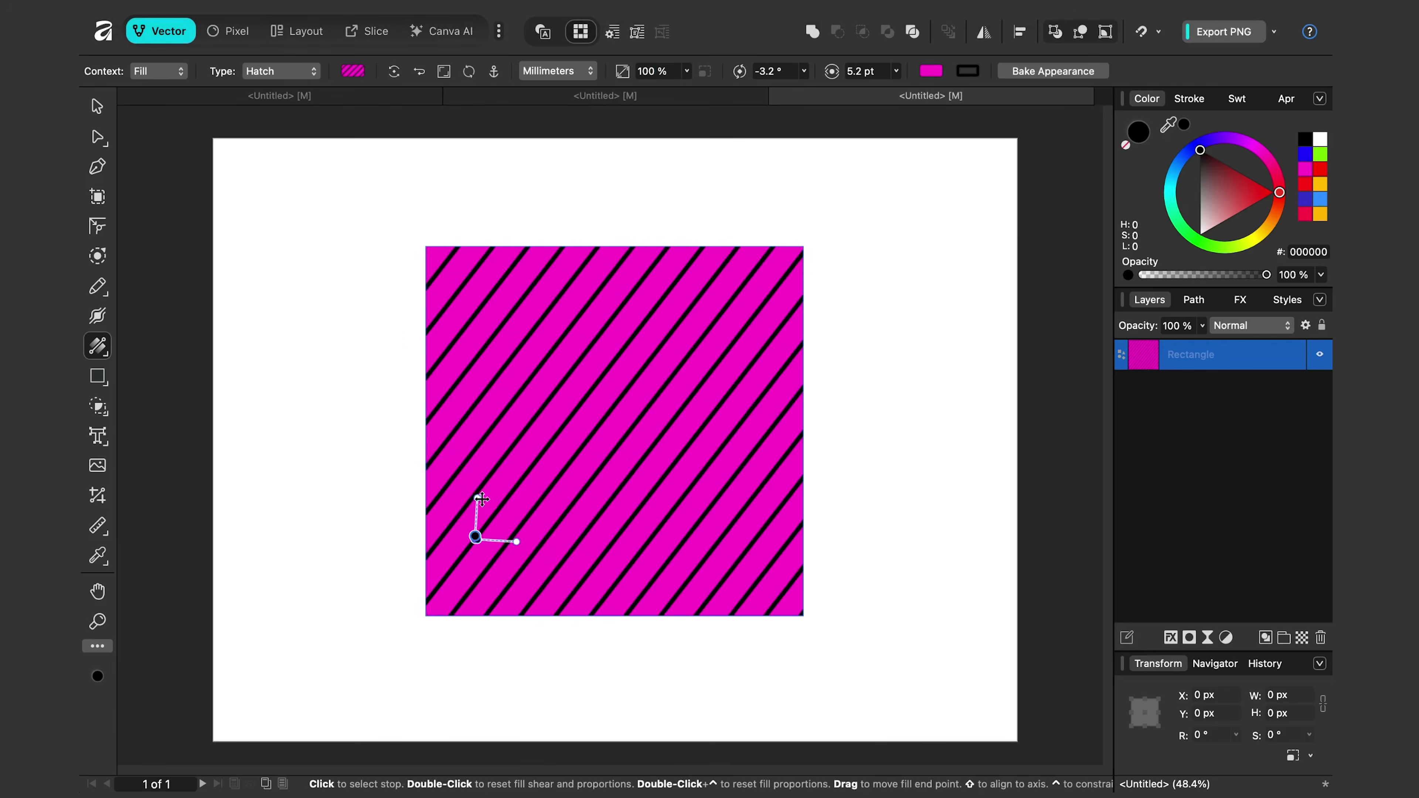
mouse_move(476, 497)
left_mouse_down()
mouse_move(513, 547)
mouse_move(570, 507)
mouse_move(480, 497)
left_mouse_up()
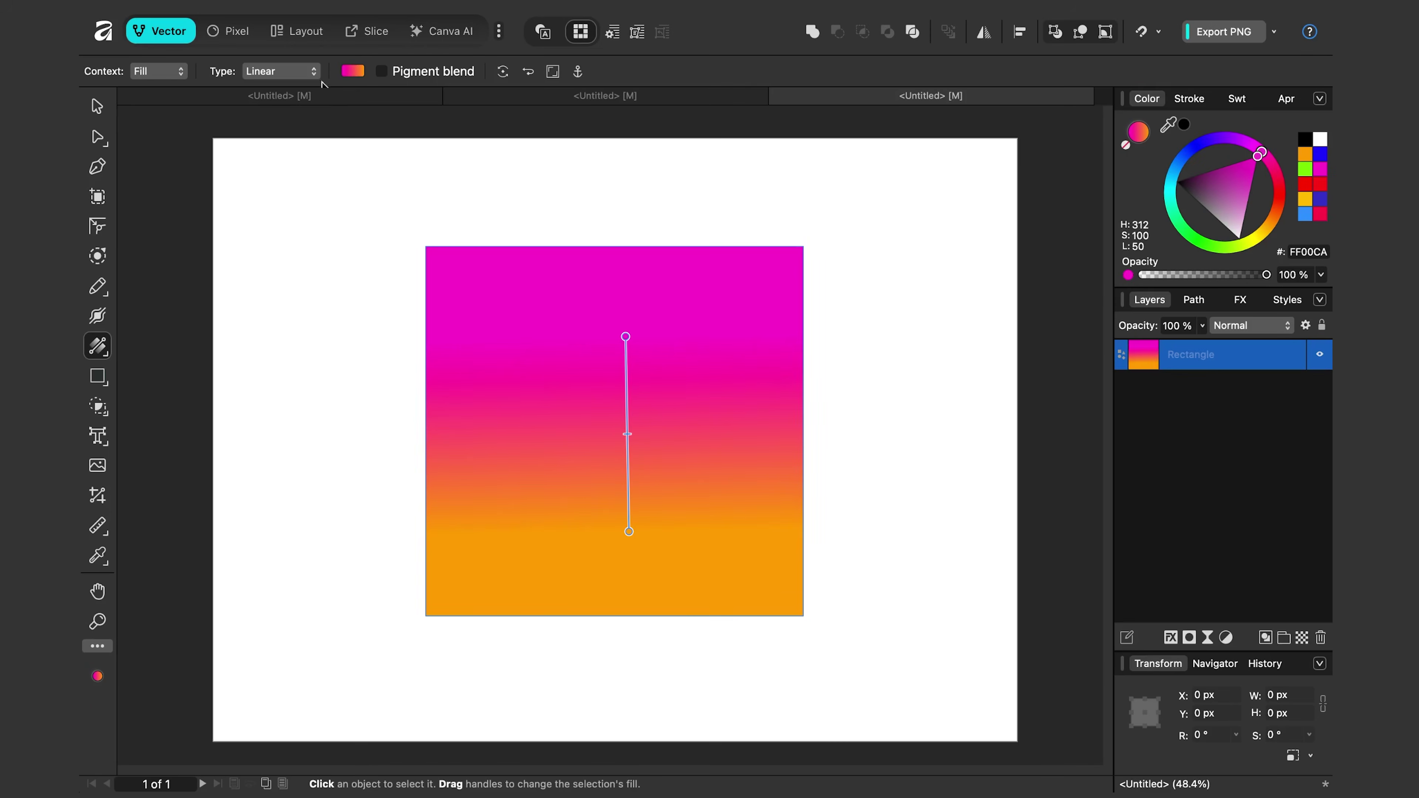
Step: Insert a gradient stop at 50% position coloured lime BAFF29
left_click(352, 71)
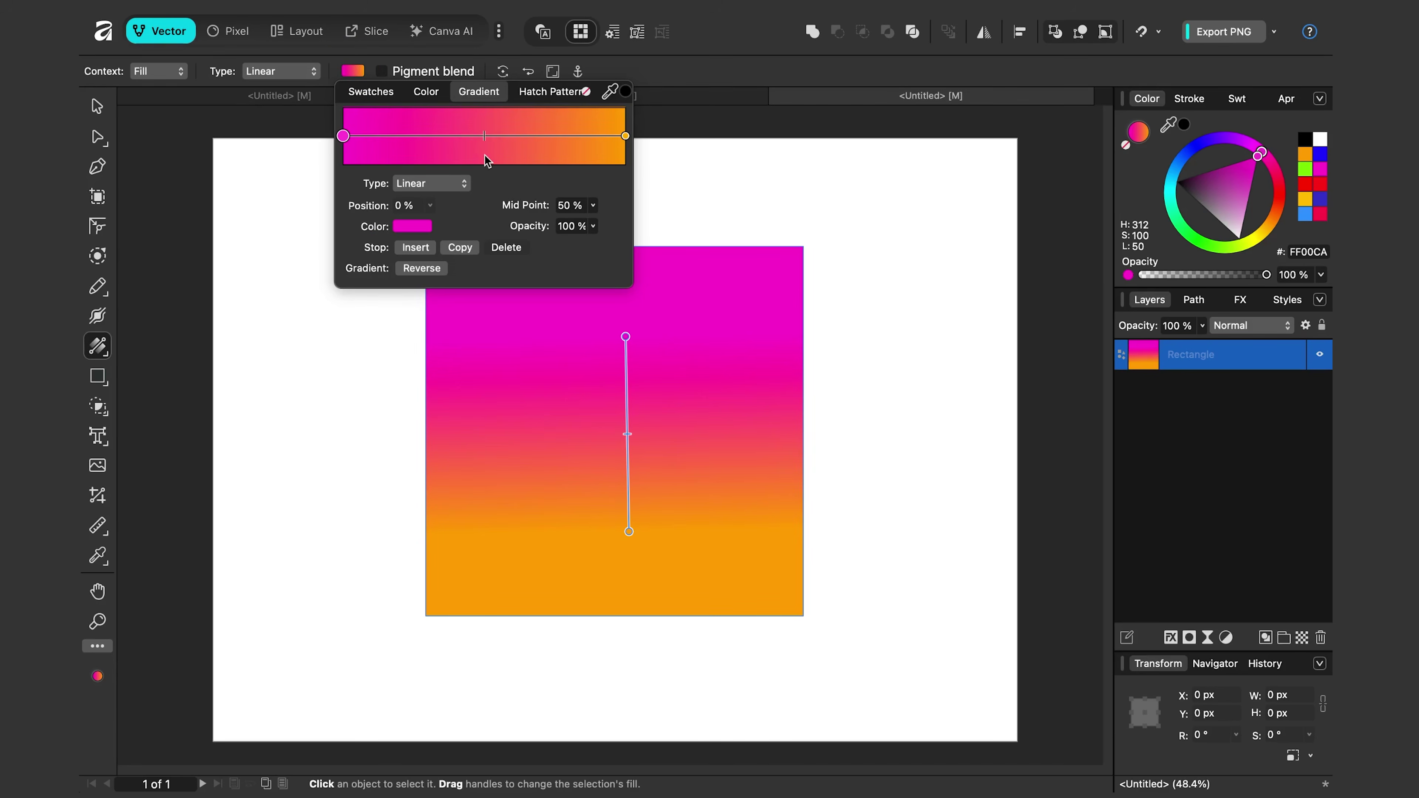
left_click(415, 136)
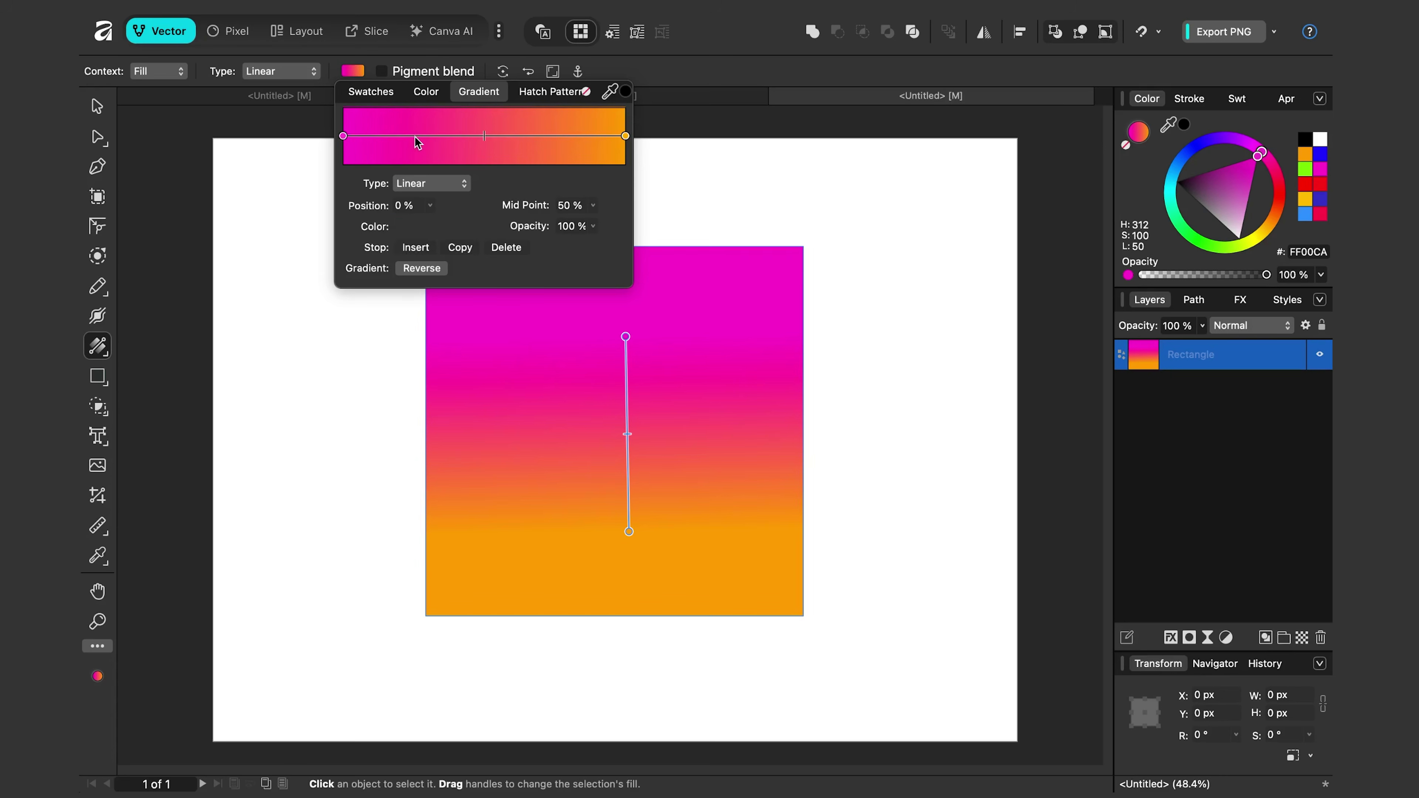
left_click_drag(417, 139, 432, 140)
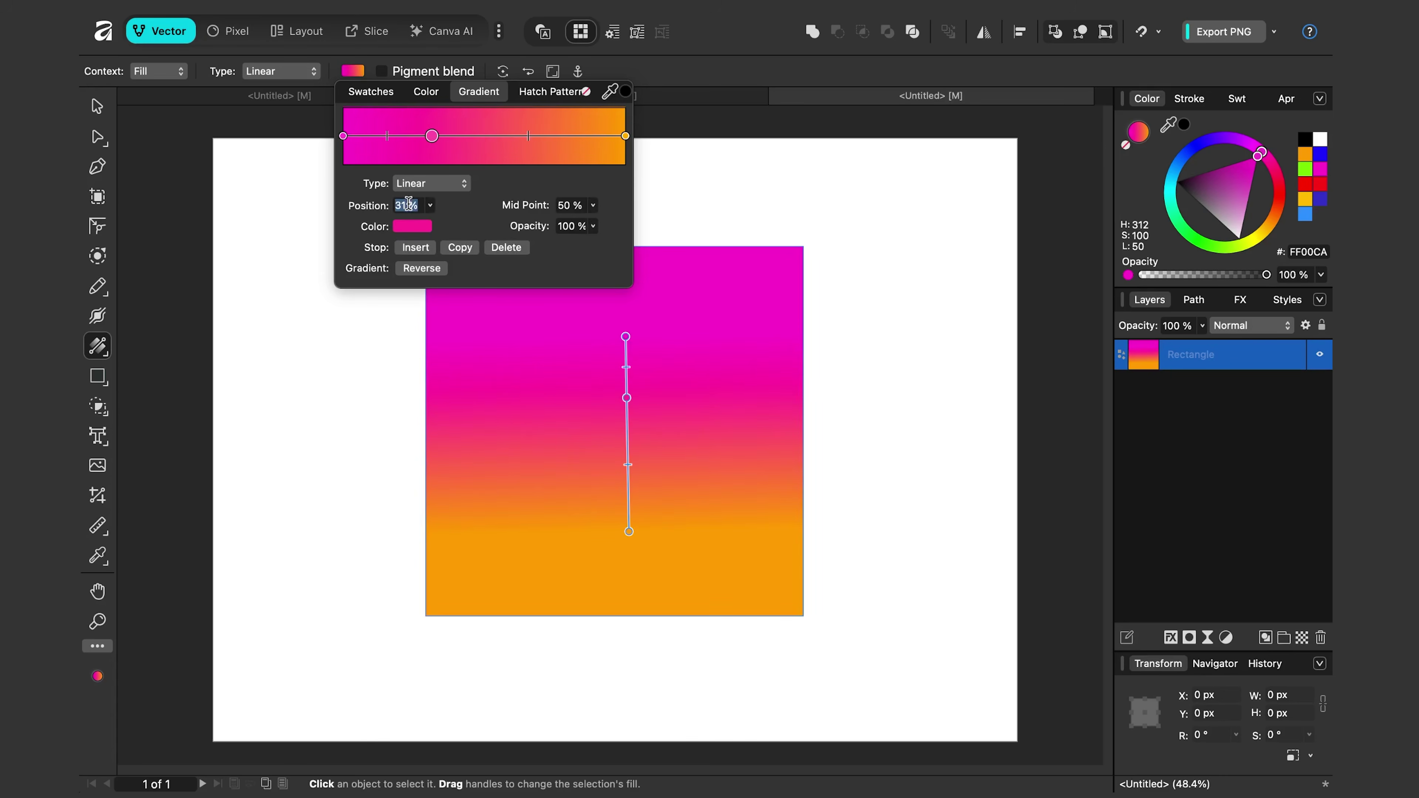
type("50")
key("Return")
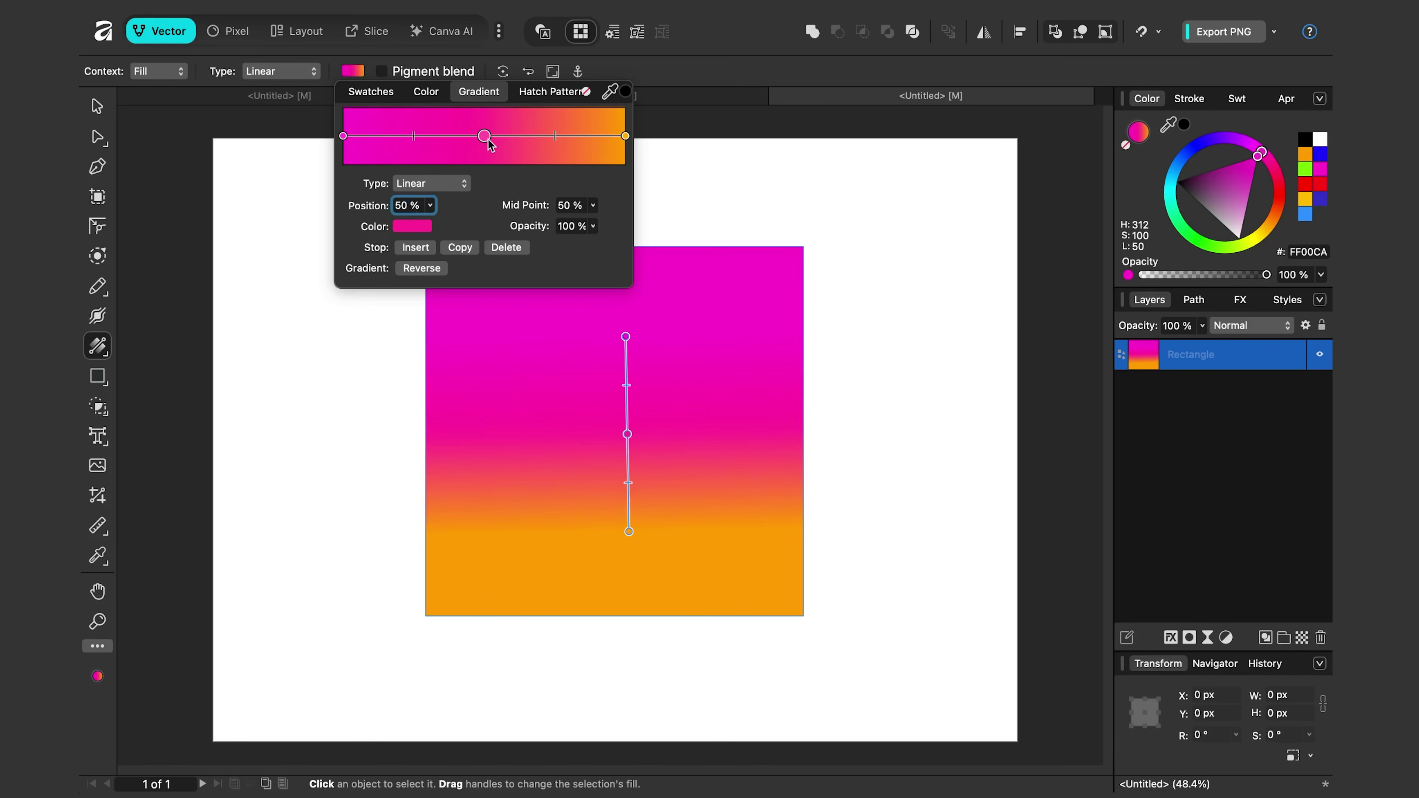
left_click(413, 227)
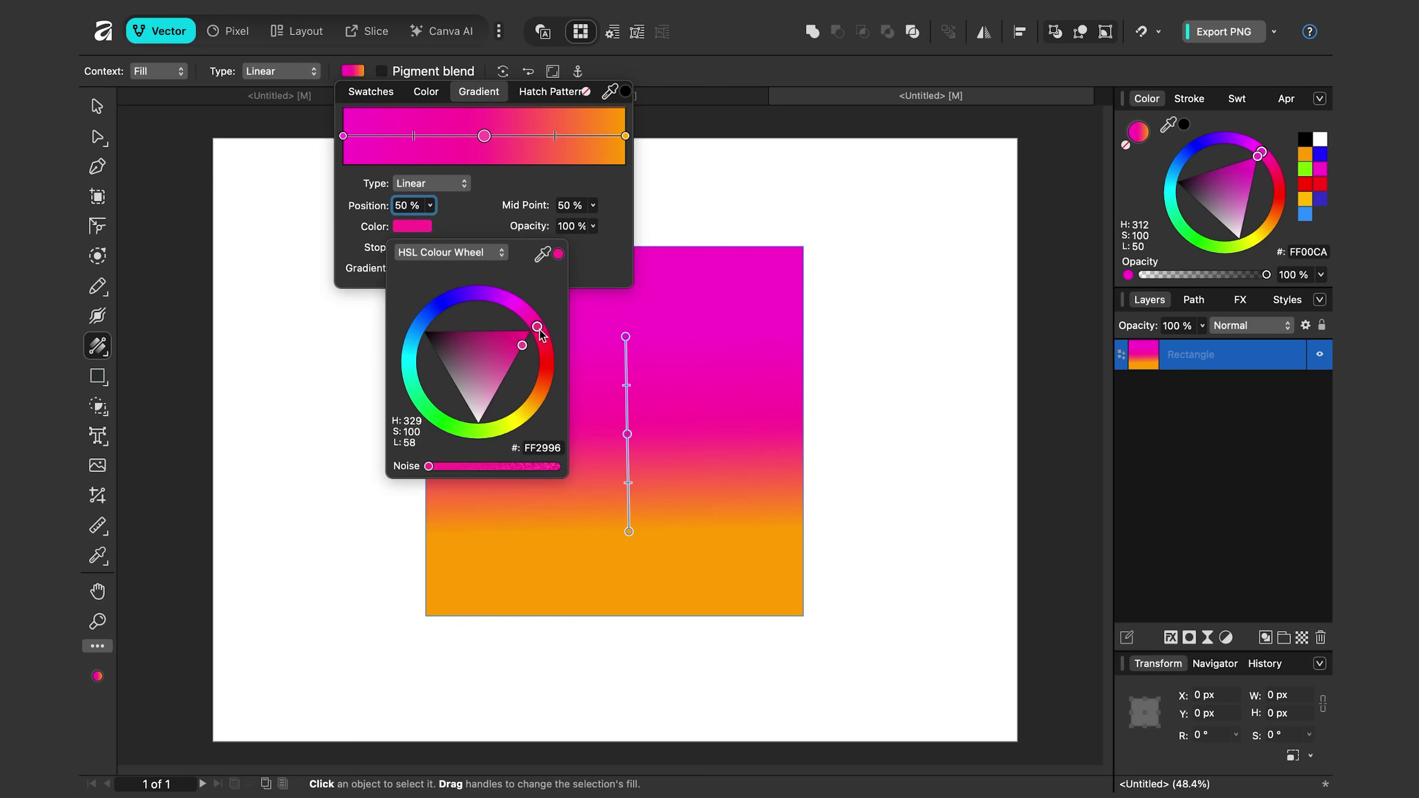
left_click_drag(539, 331, 487, 405)
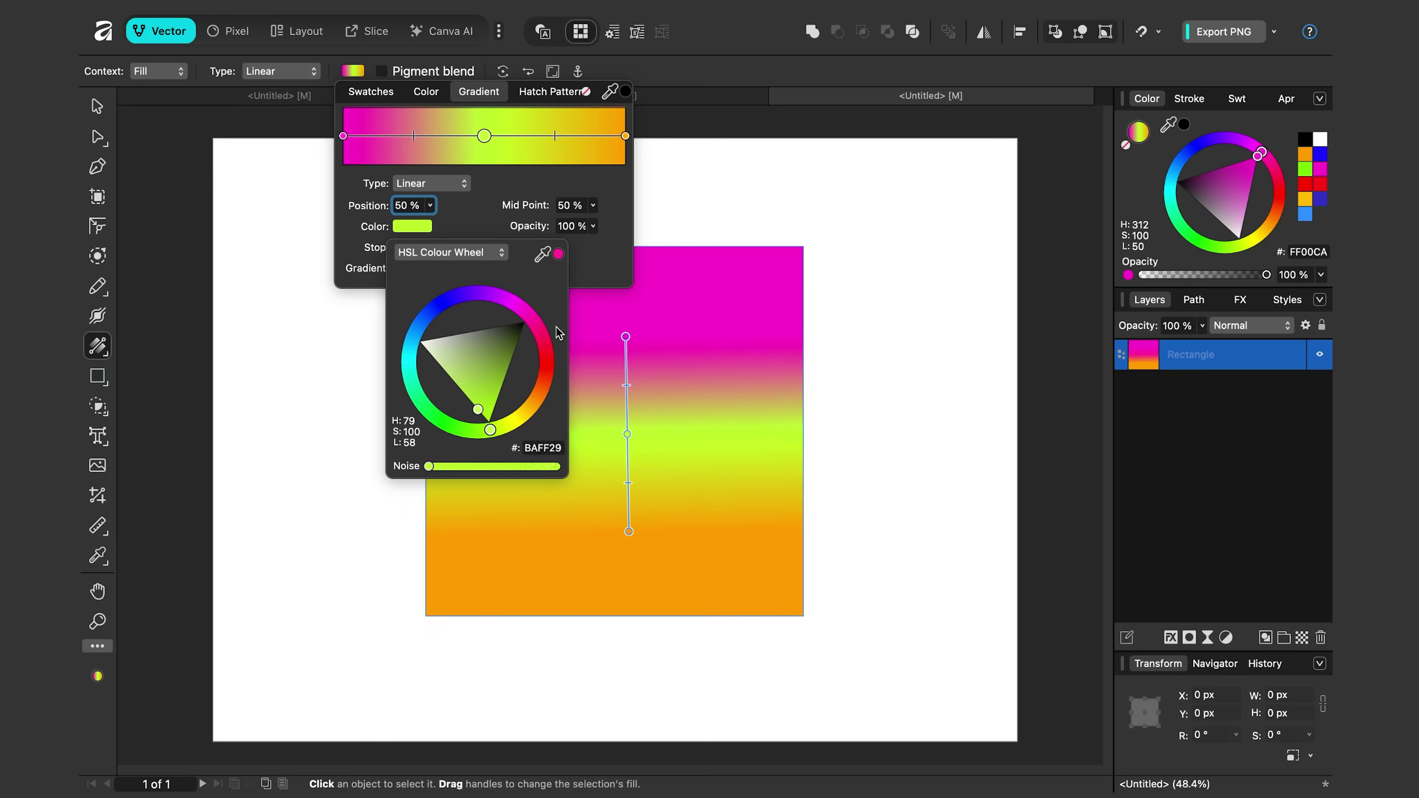
left_click(609, 262)
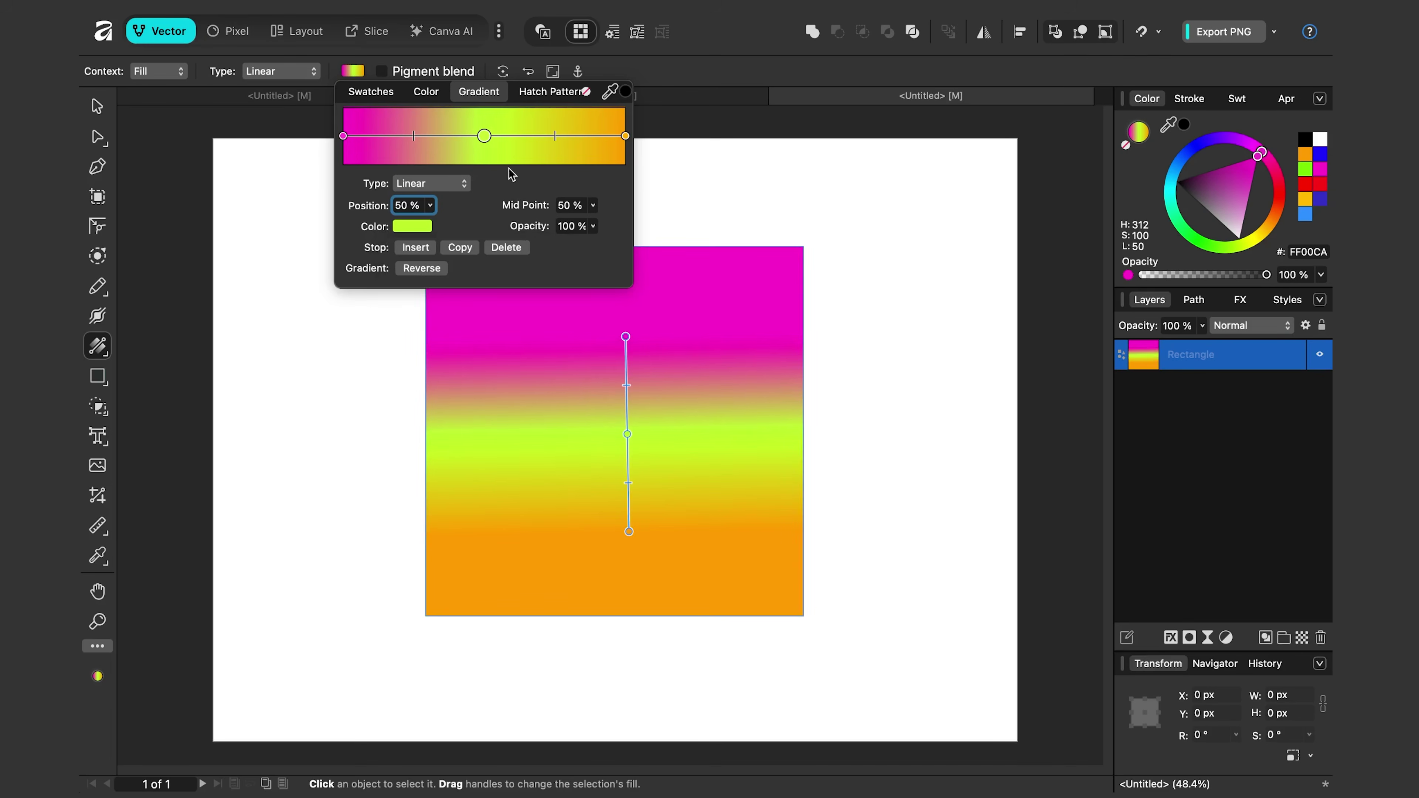
Step: Reverse the gradient so orange sits on top
left_click(421, 268)
left_click(432, 269)
left_click(434, 269)
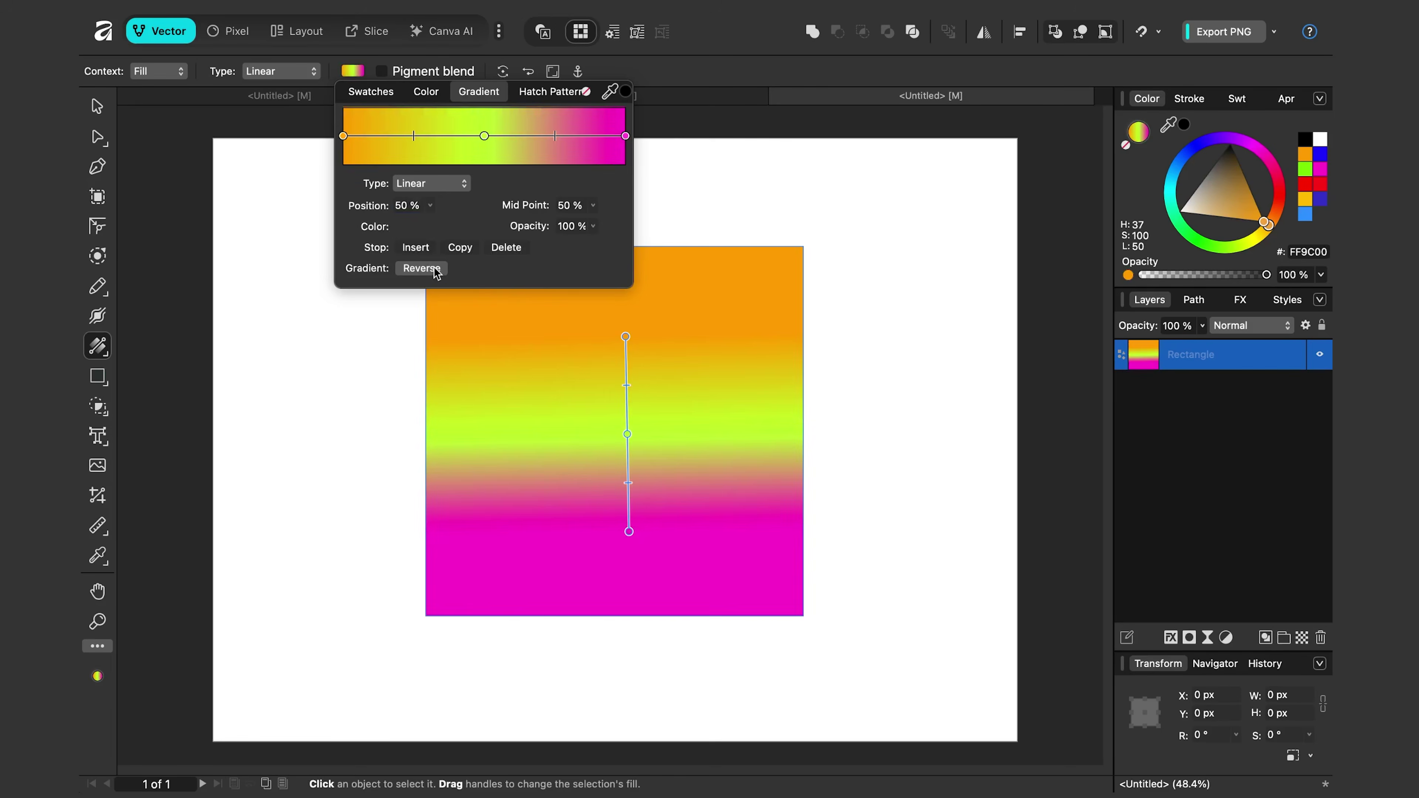
Step: Rotate the gradient in 90° steps and reverse it so magenta is back on top
left_click(503, 79)
left_click(503, 79)
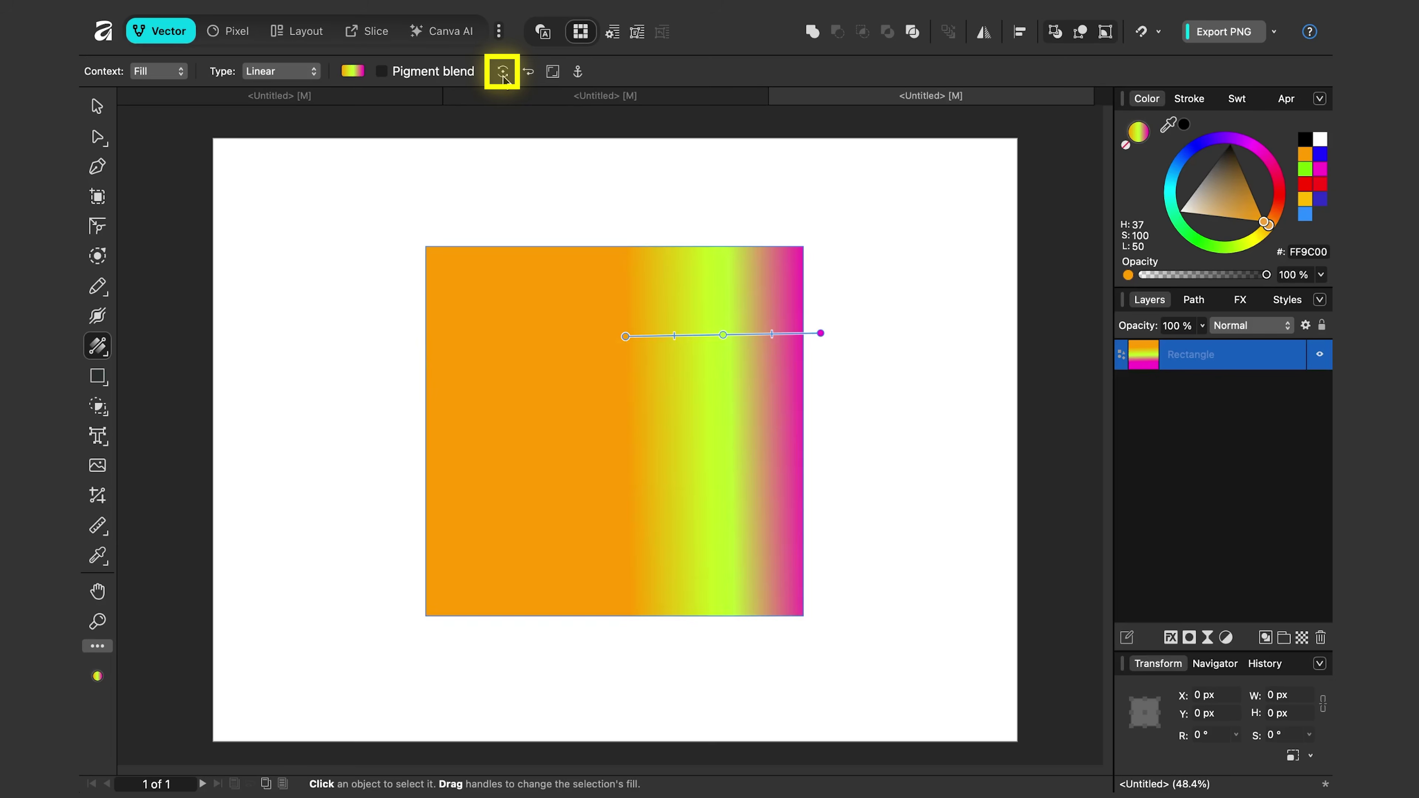
left_click(503, 79)
left_click(530, 74)
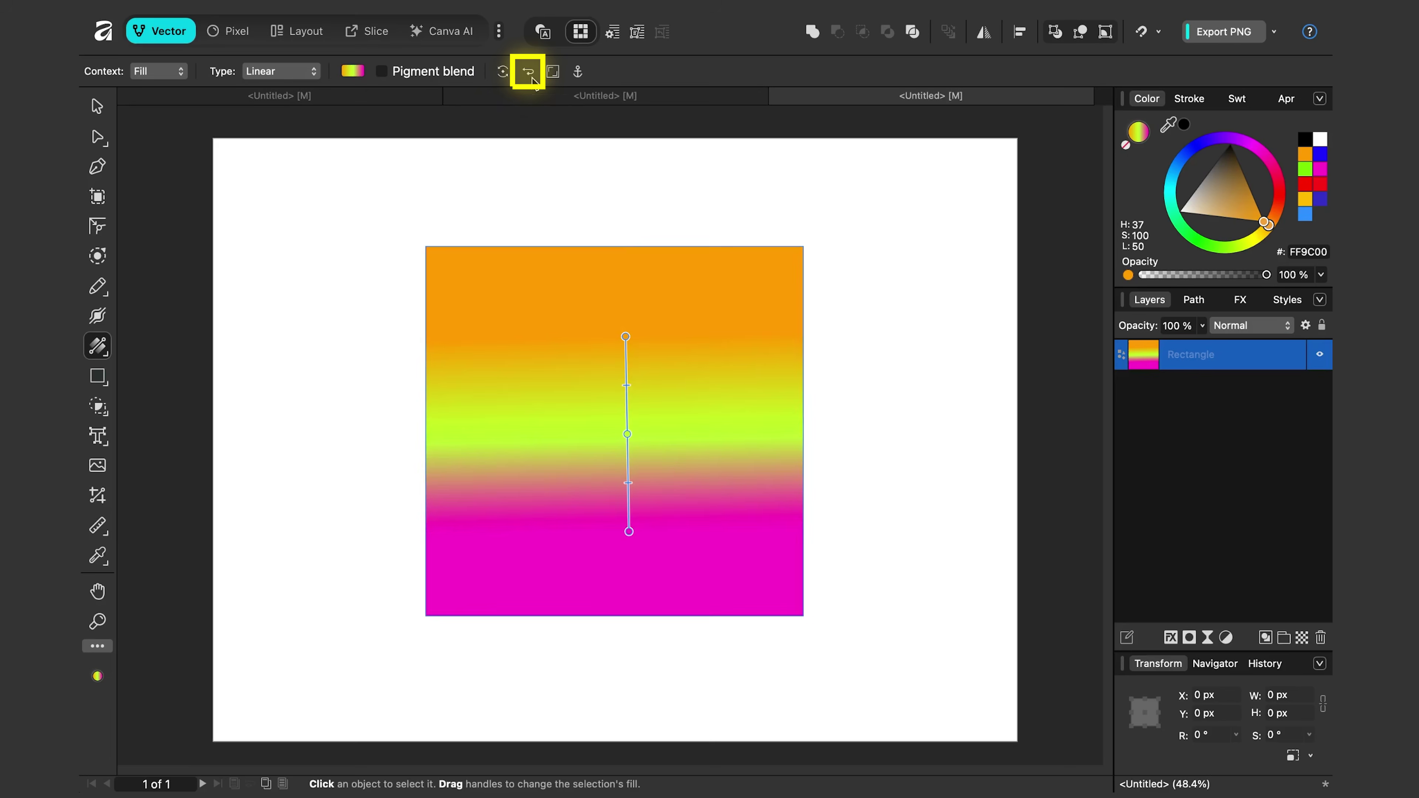
left_click(529, 74)
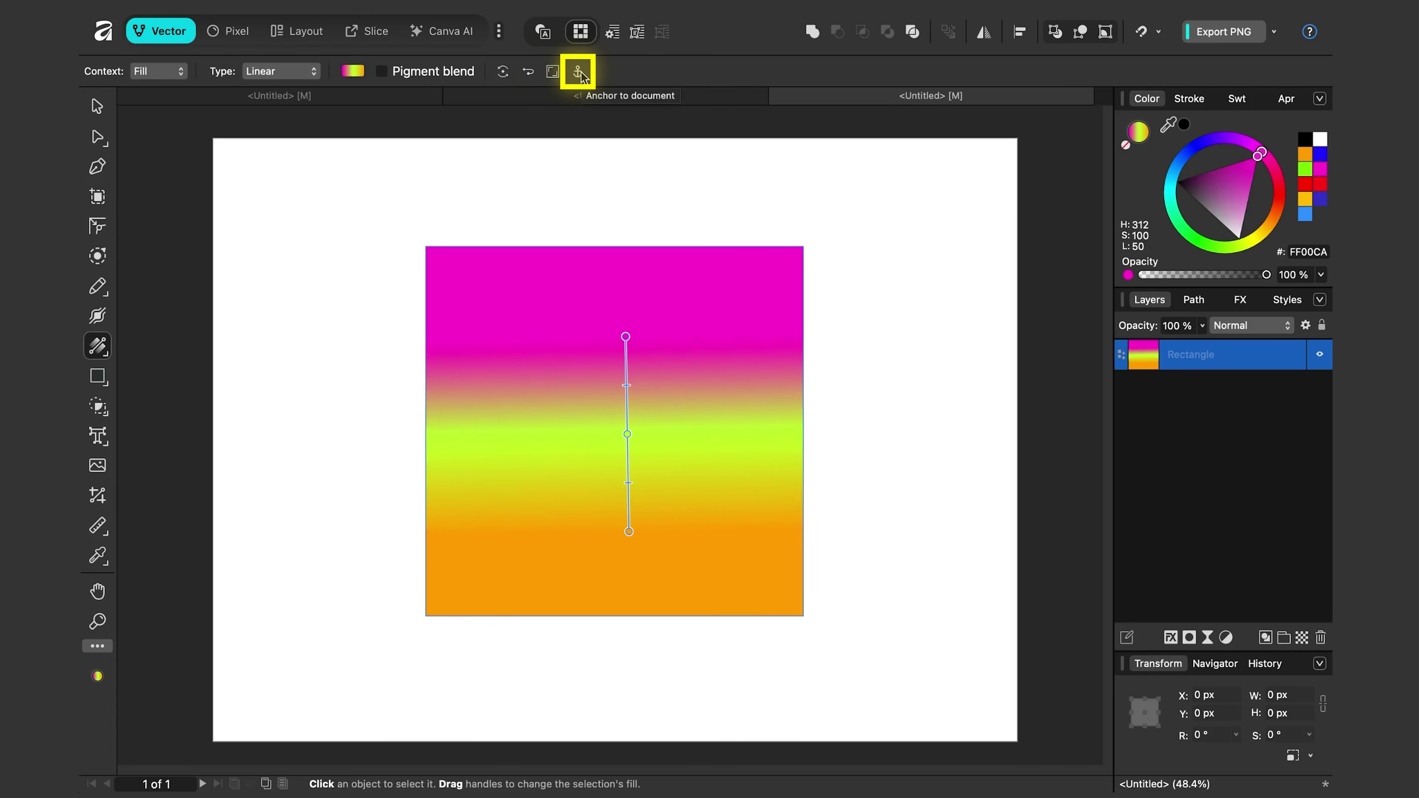
Step: Move the gradient square slightly up and left on the page
key("v")
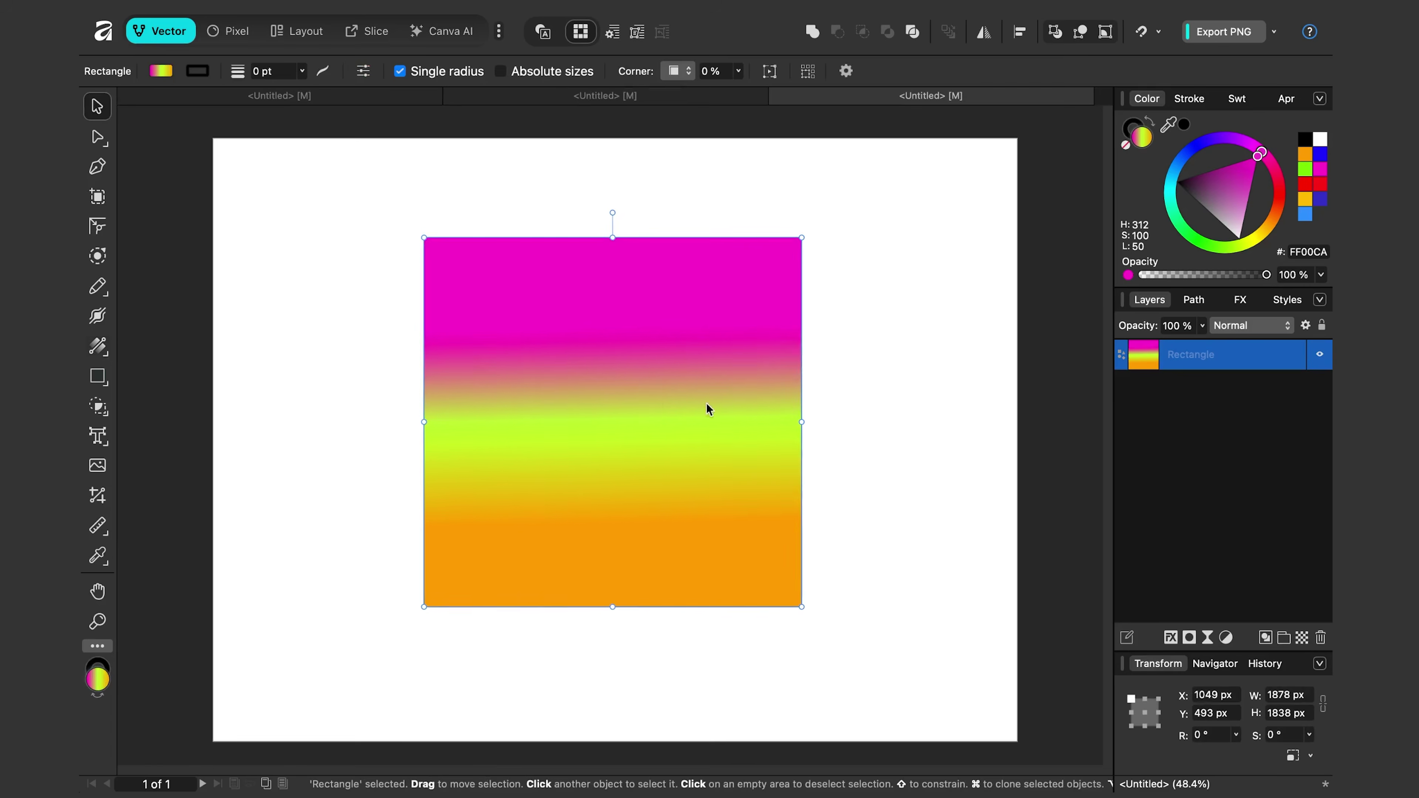
left_click_drag(706, 403, 693, 450)
left_click(98, 346)
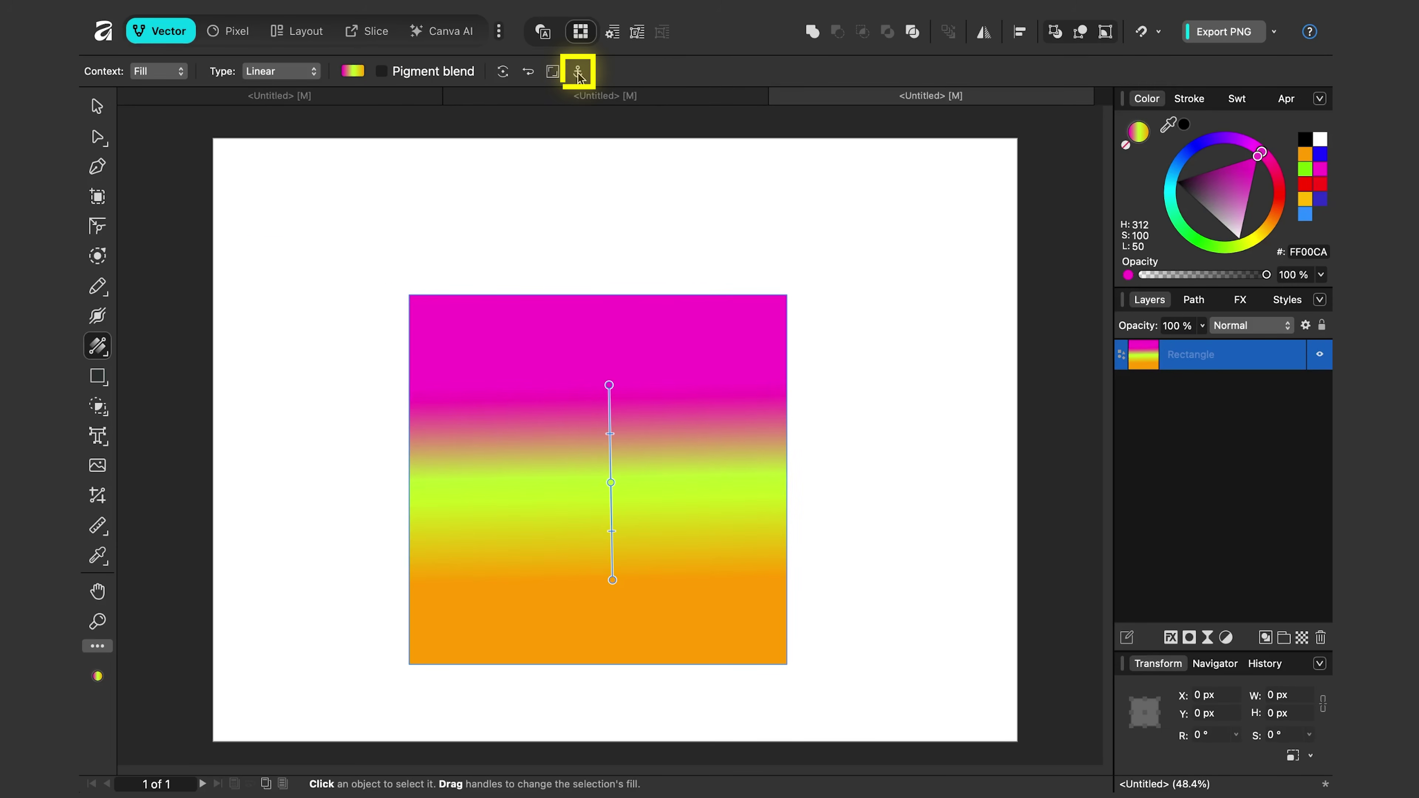
key("v")
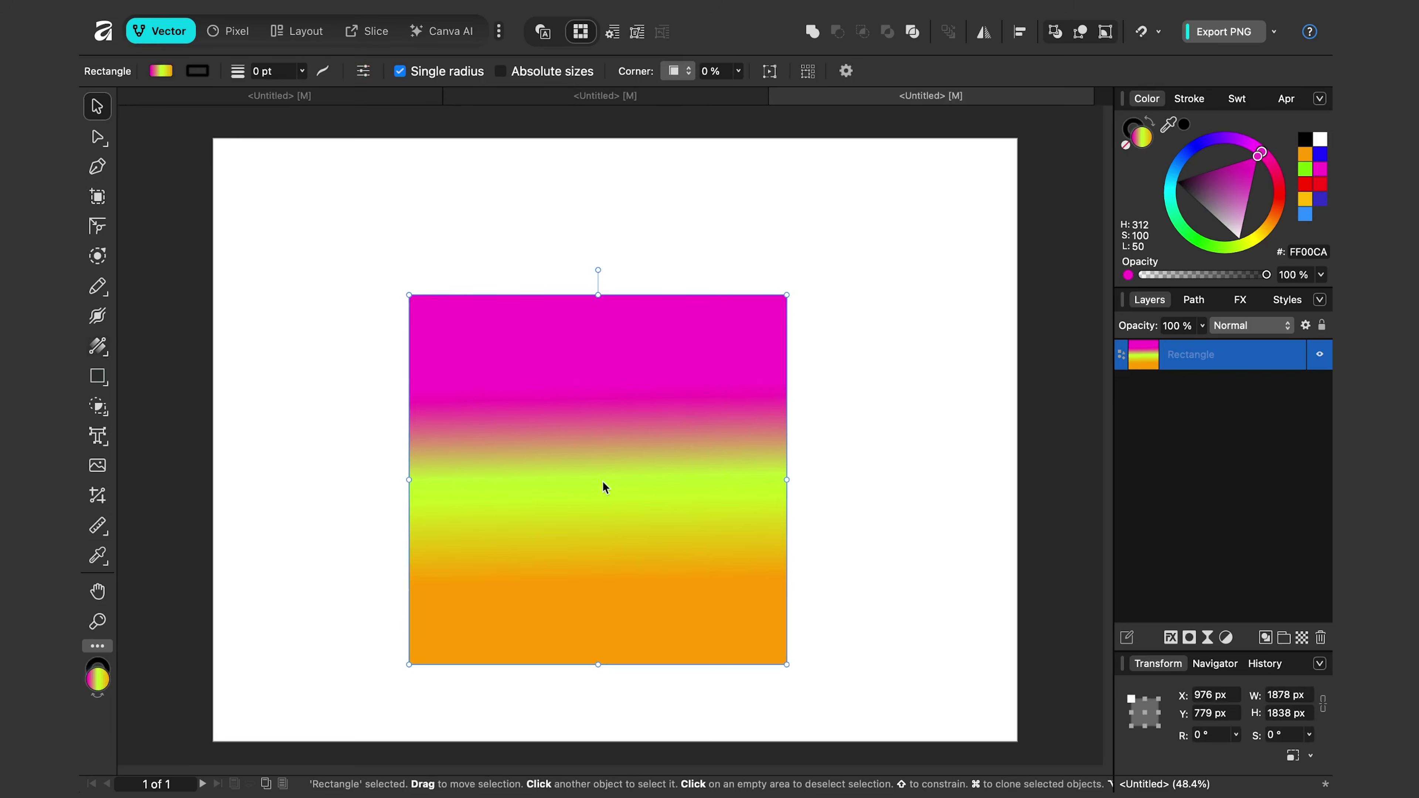
left_click_drag(603, 482, 578, 441)
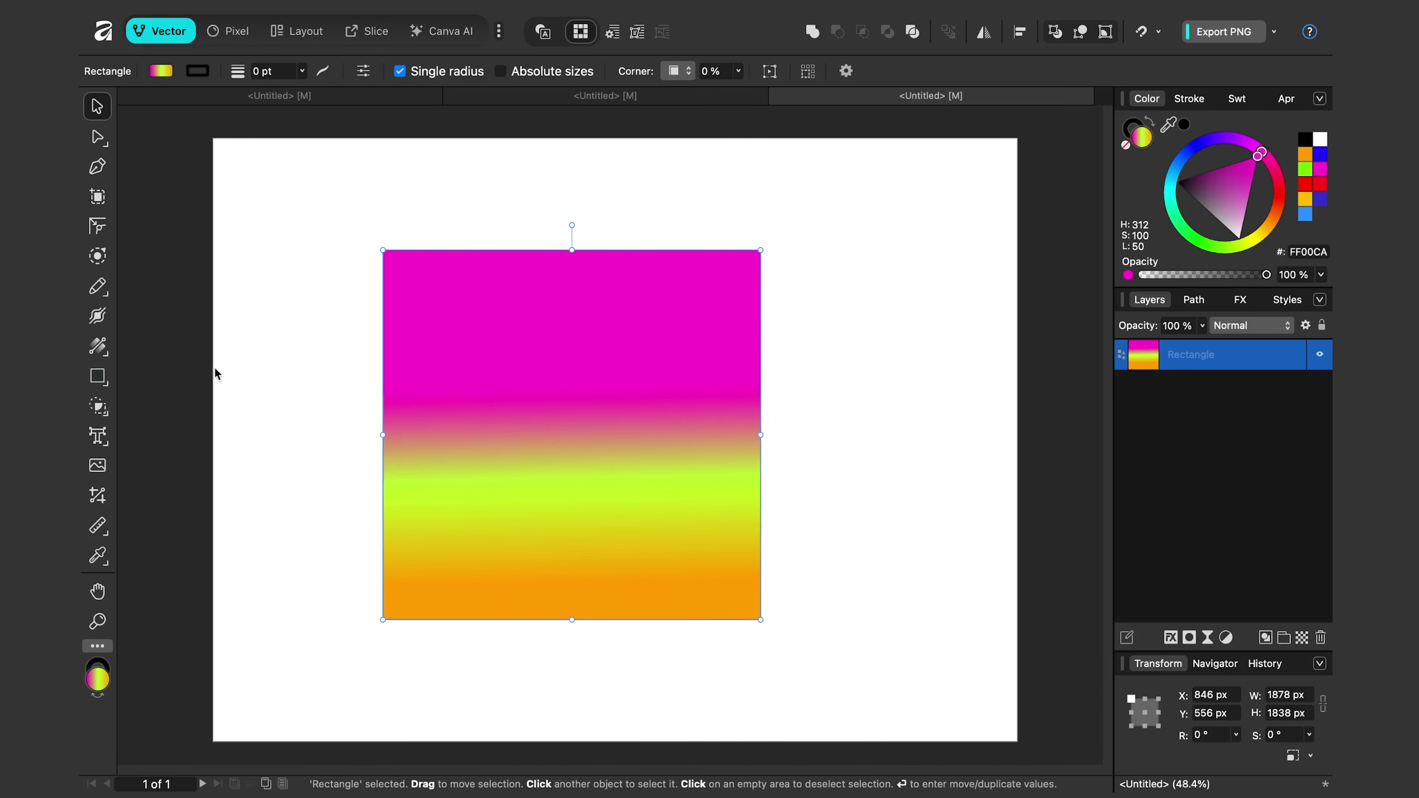
Step: With the Fill tool, change the rectangle's fill type to Bitmap and select Bird.jpg
left_click(98, 345)
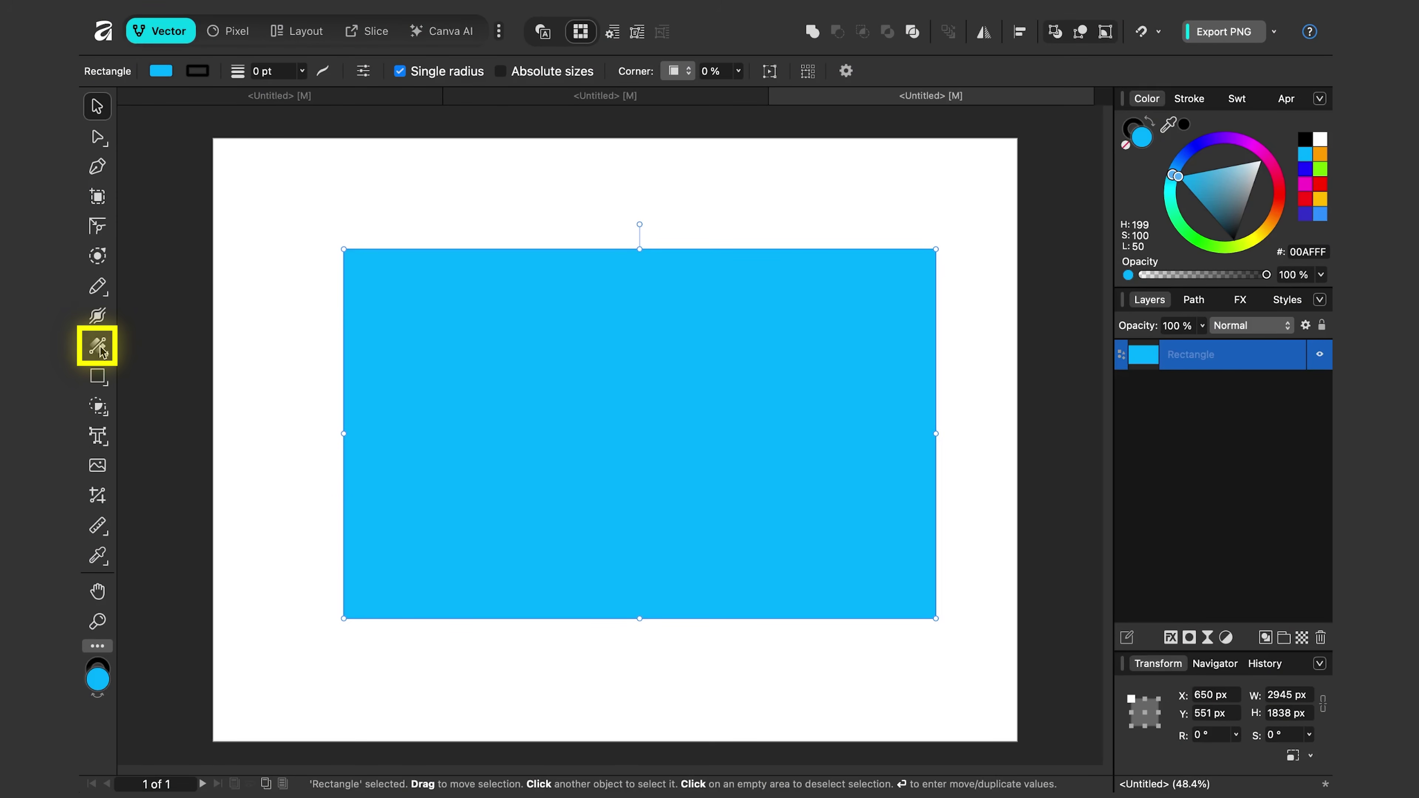
key("g")
left_click(290, 74)
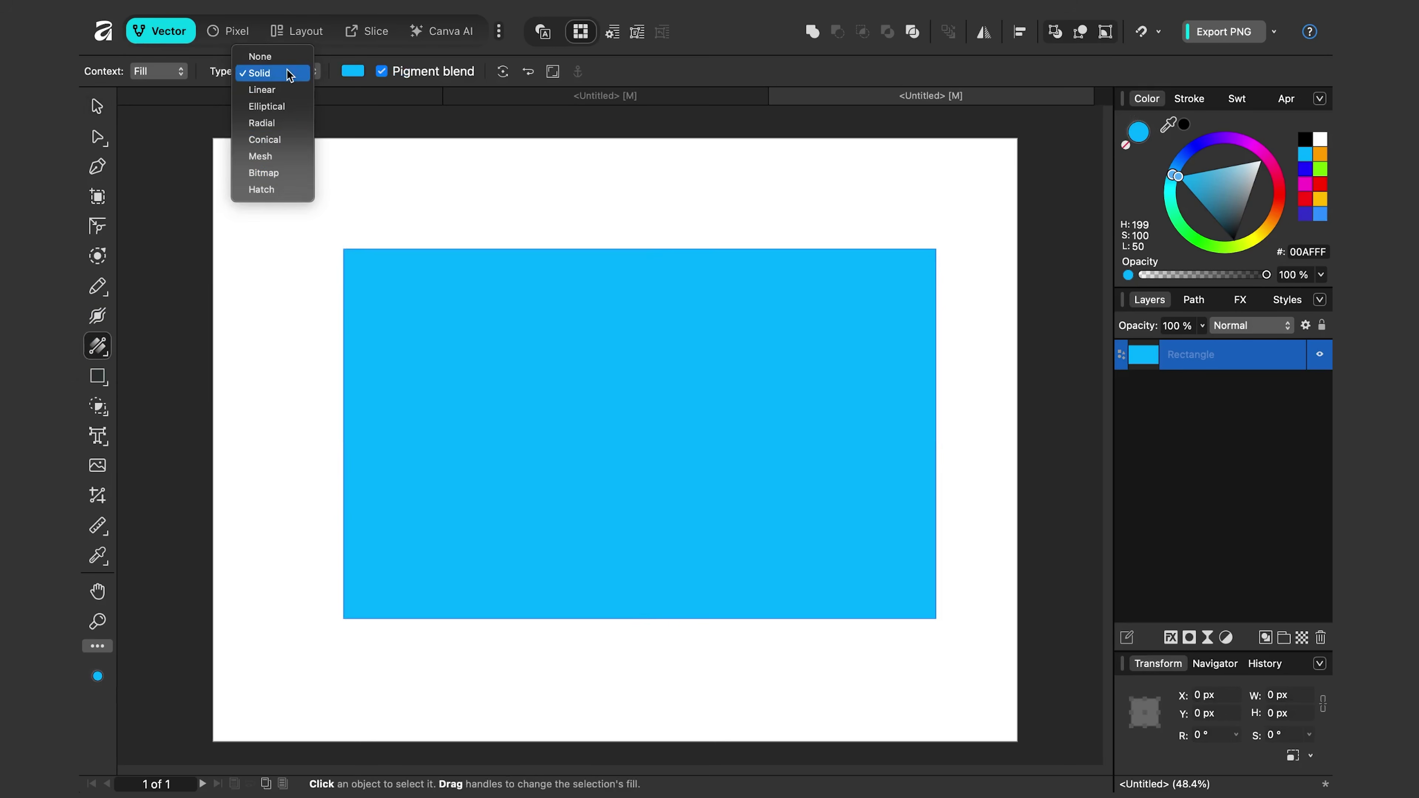
left_click(272, 174)
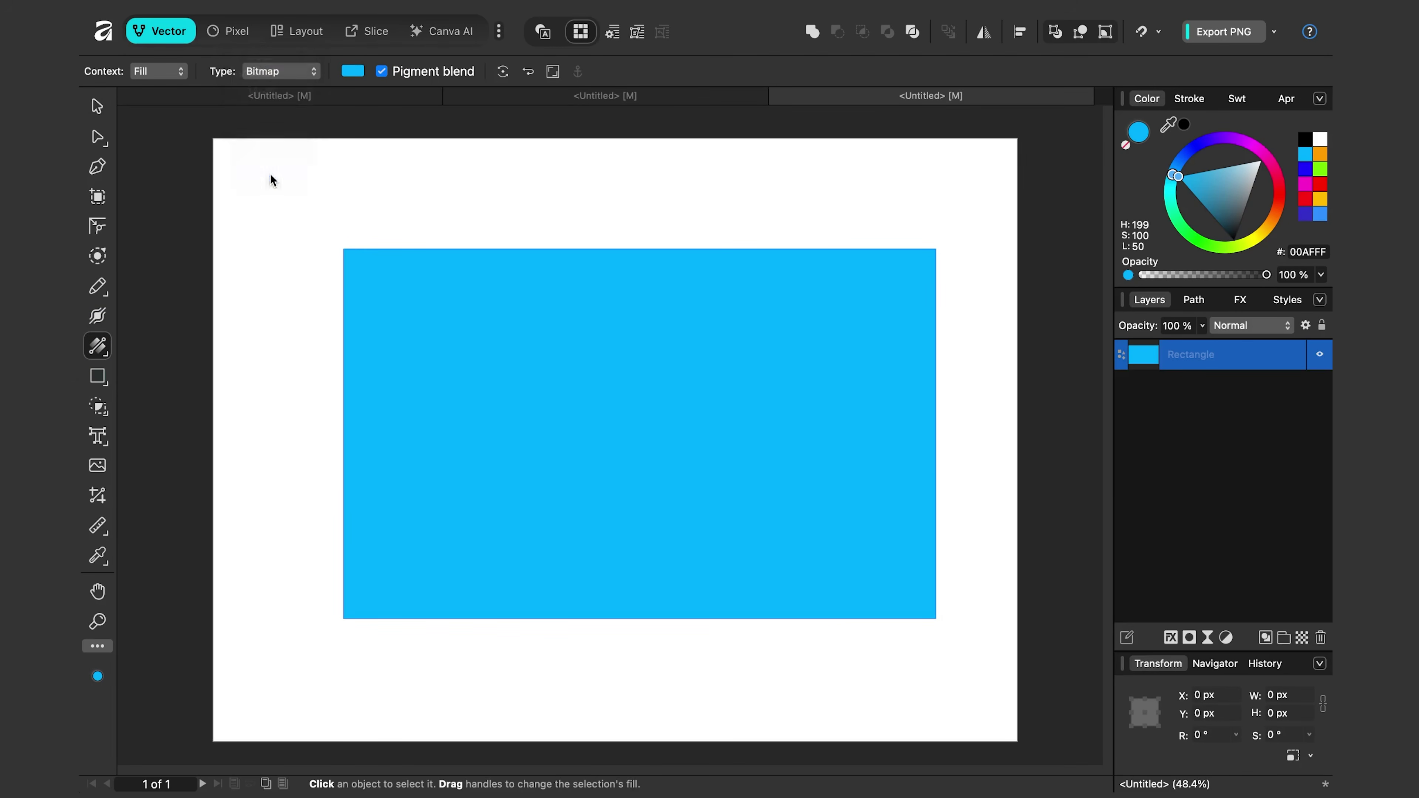
left_click(583, 469)
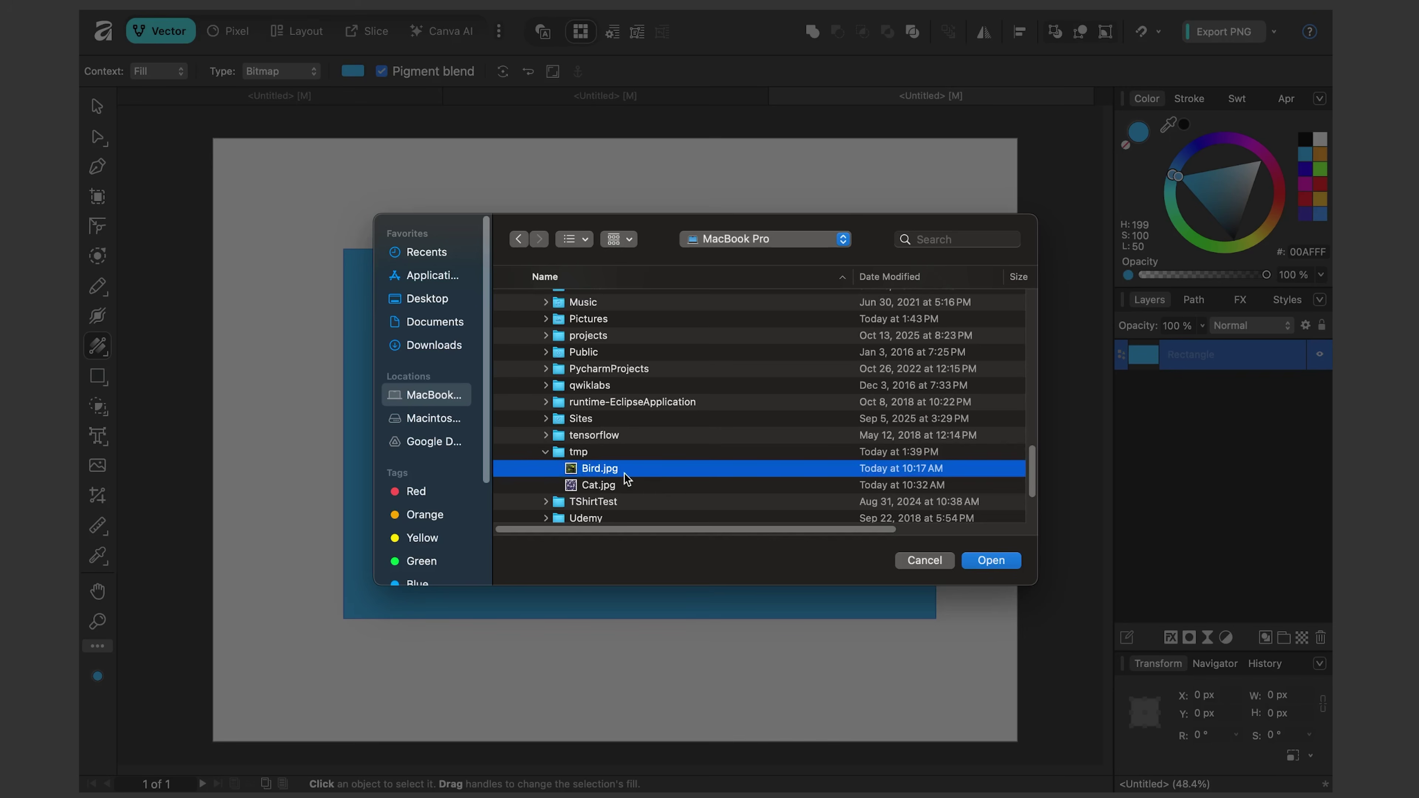
Step: Load Bird.jpg, shrink the toucan into small tiles, try Mirror and Pad, then settle on Wrap
left_click(991, 562)
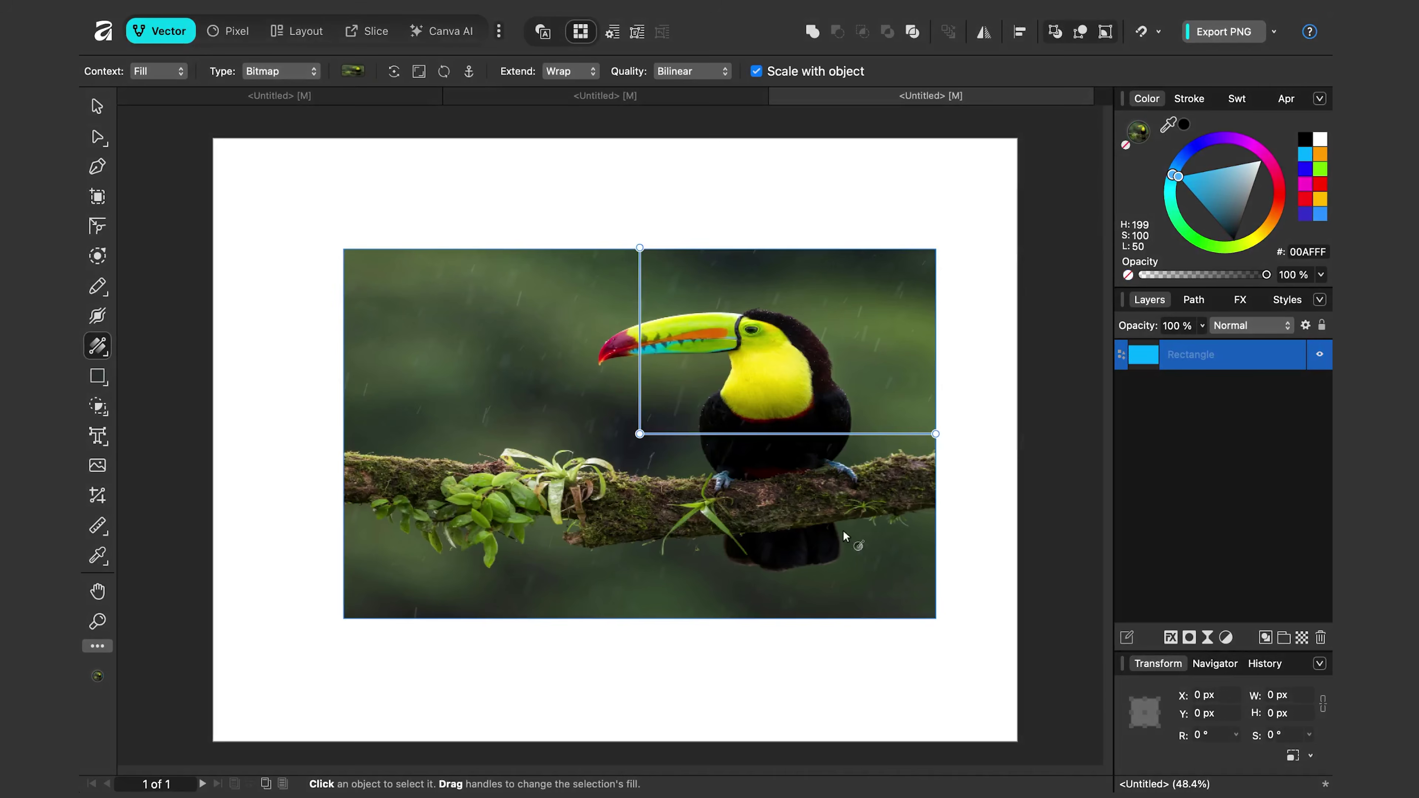
left_click_drag(537, 413, 589, 423)
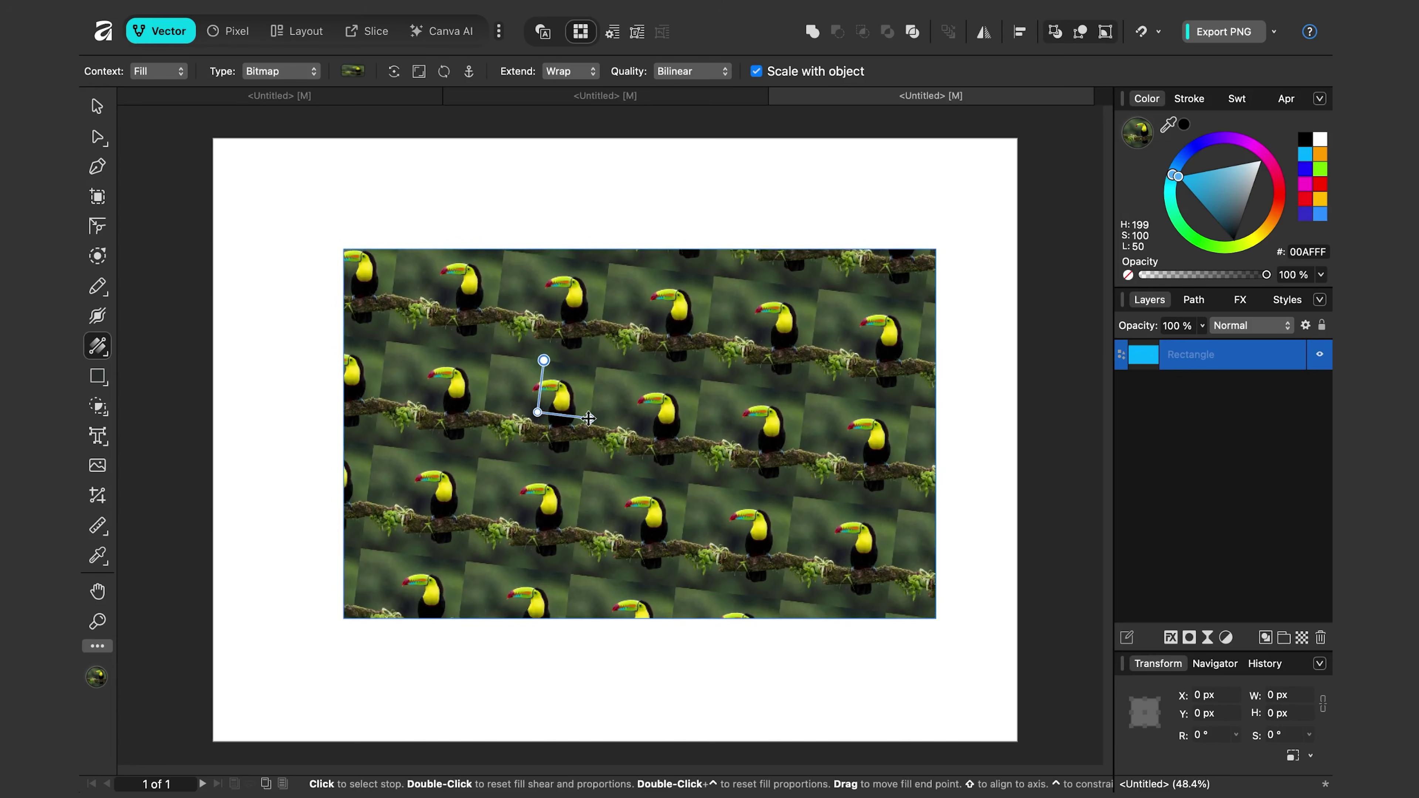
left_click(576, 75)
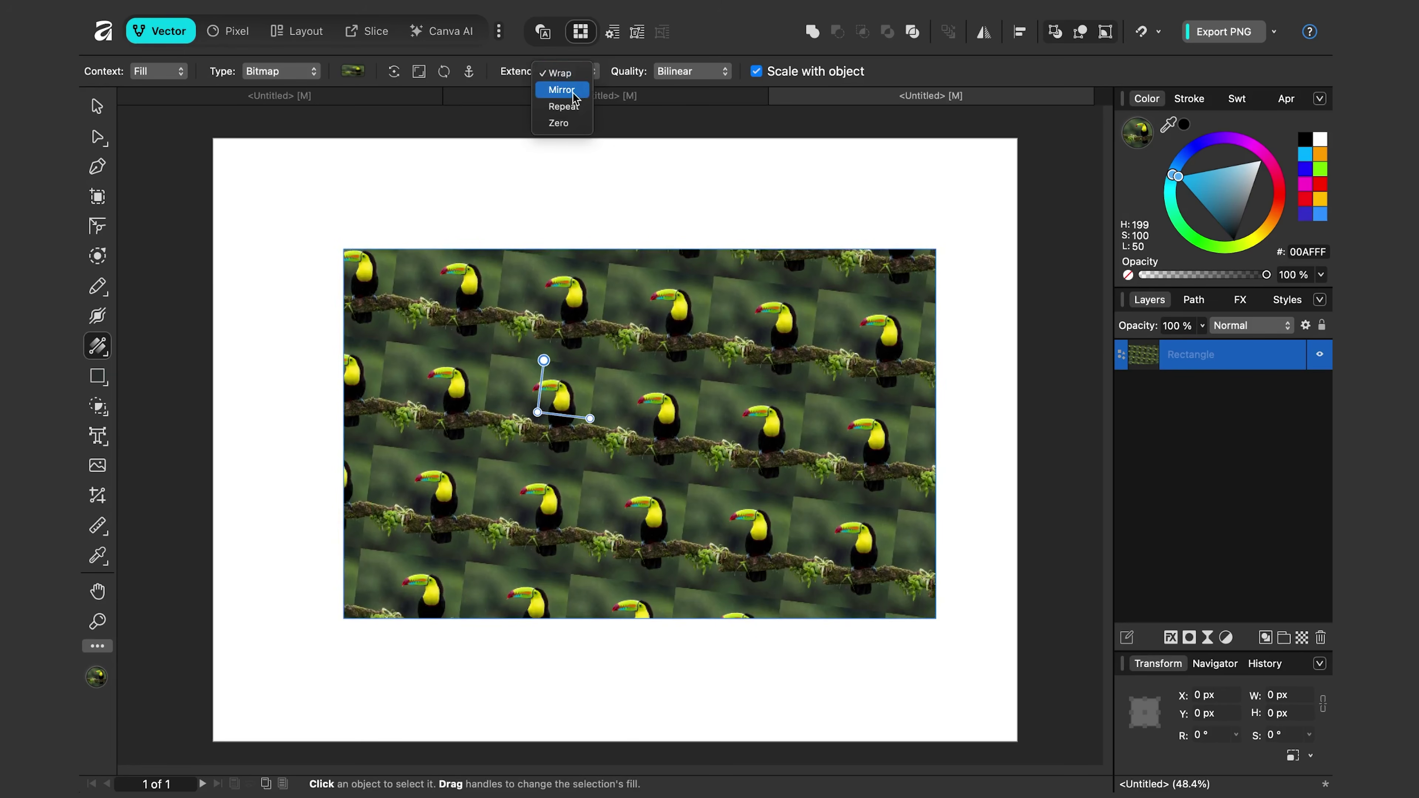
left_click(576, 93)
left_click(571, 72)
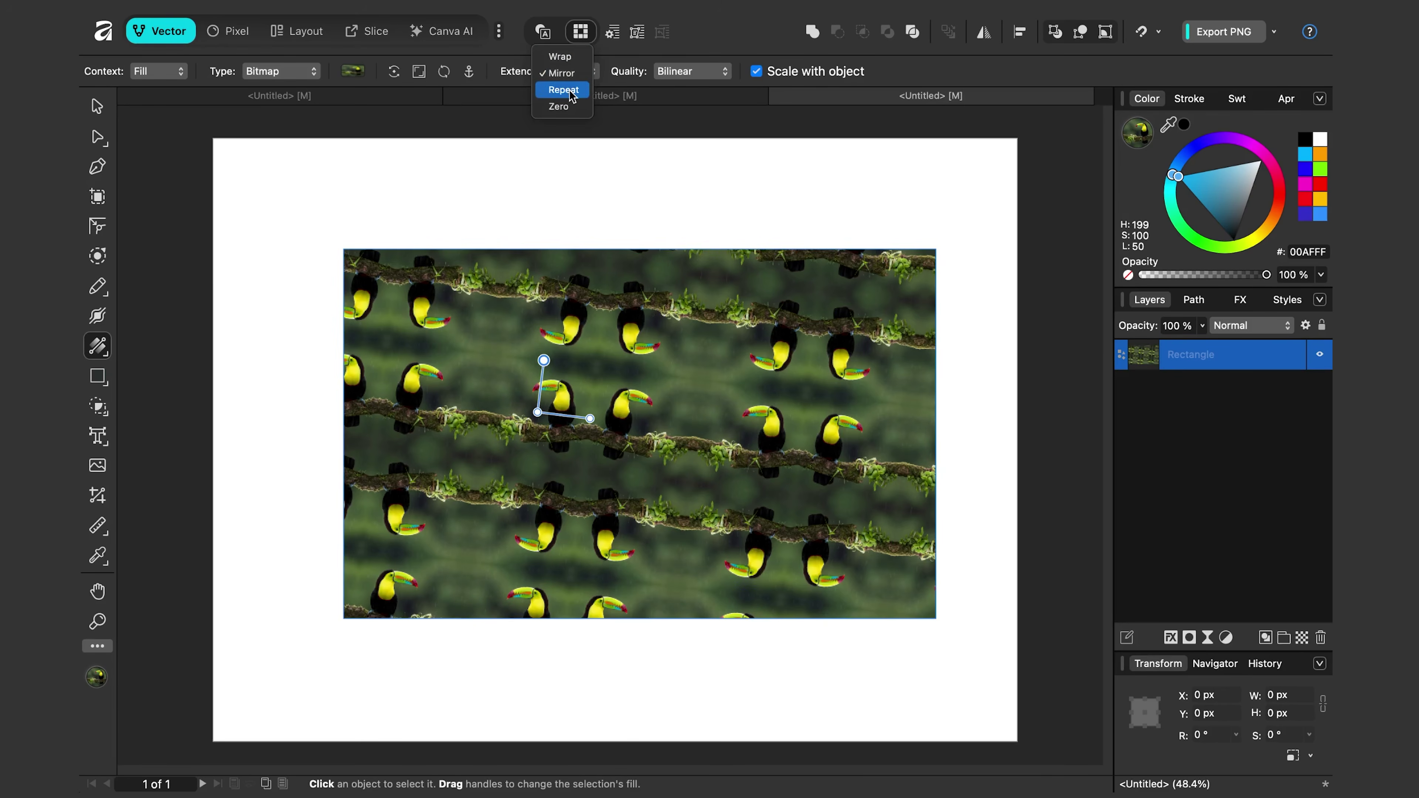
left_click(571, 89)
left_click(582, 79)
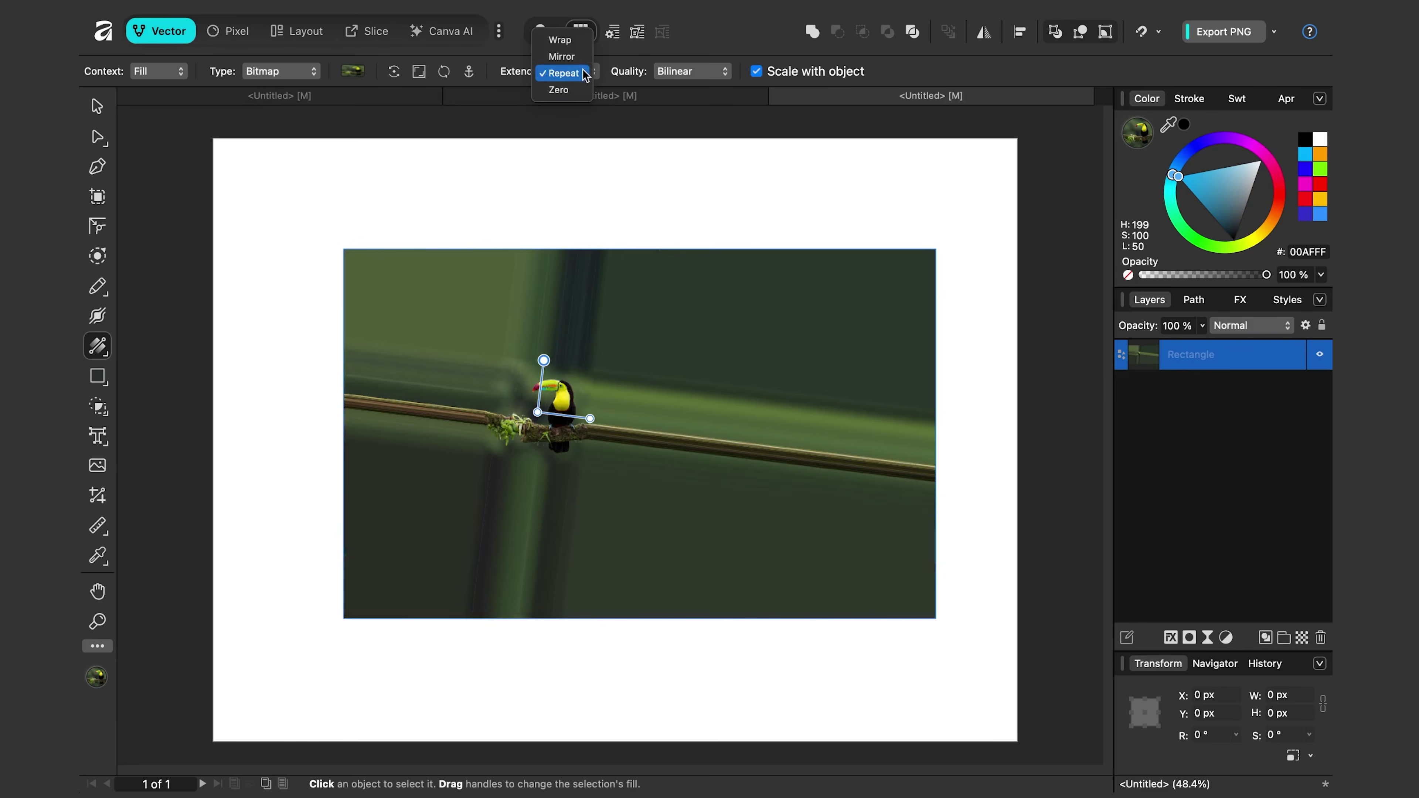
left_click(569, 43)
mouse_move(626, 448)
left_mouse_down()
mouse_move(656, 450)
mouse_move(643, 450)
left_mouse_up()
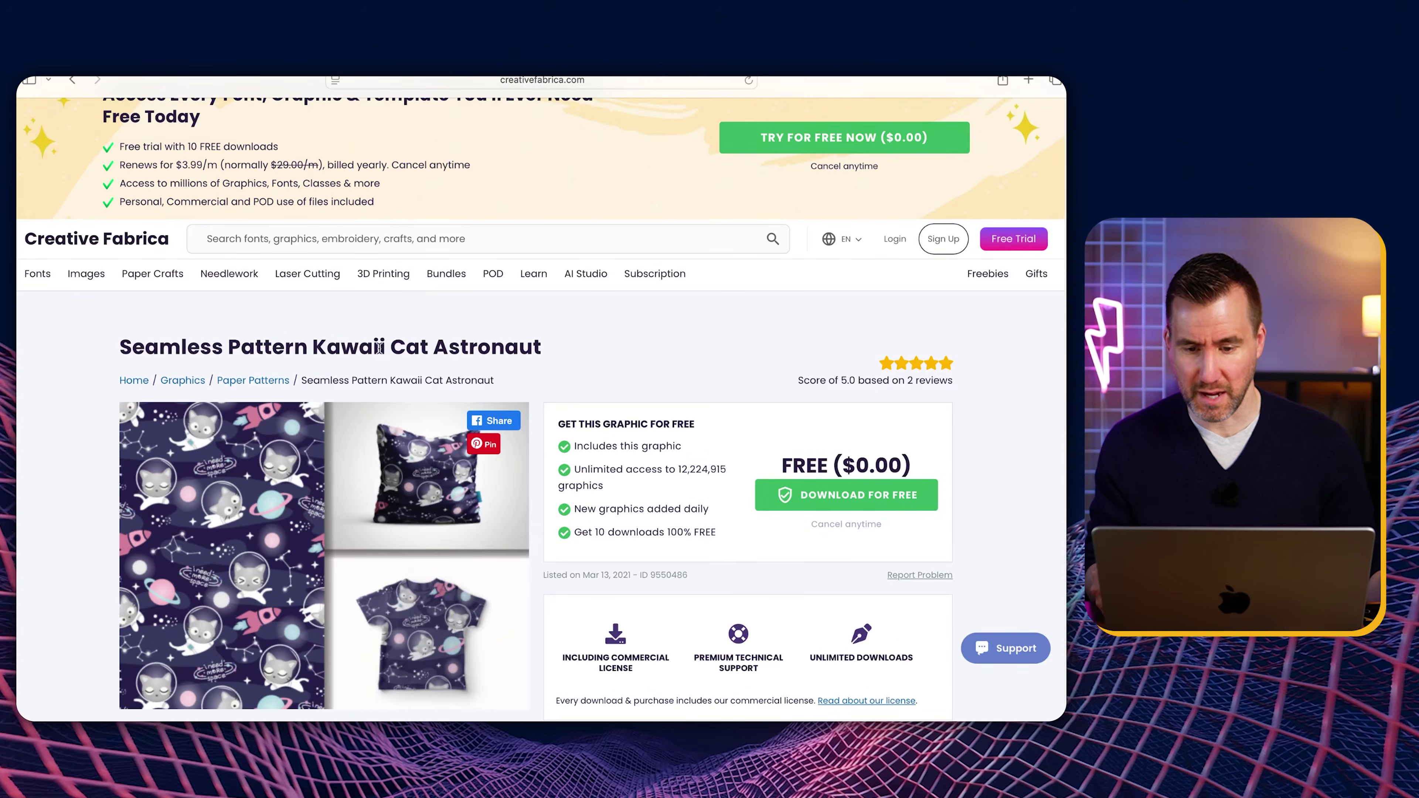
scroll(180, 291, "down", 2)
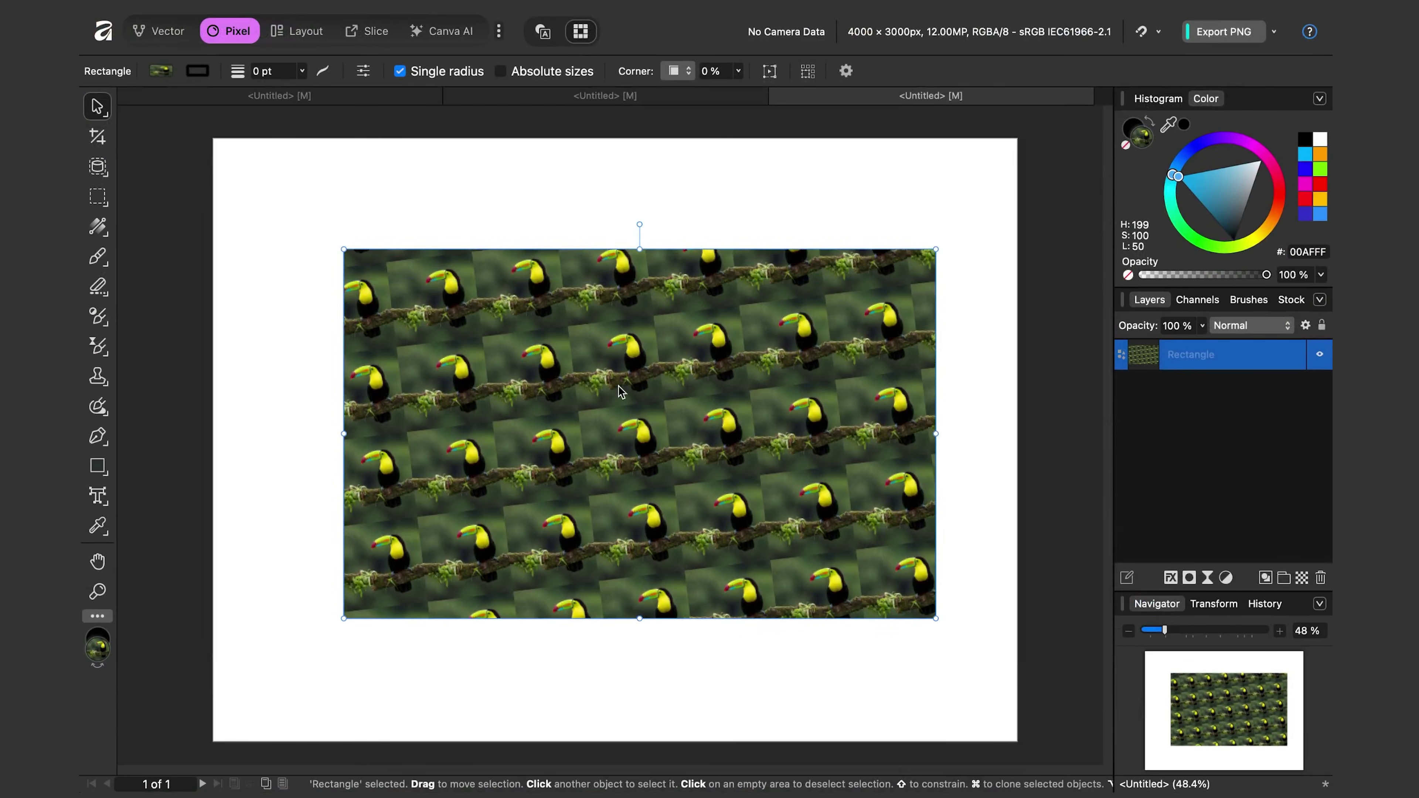
Step: Reapply a Bitmap fill using Cat.jpg and scale the cat-astronaut tiles up
key("g")
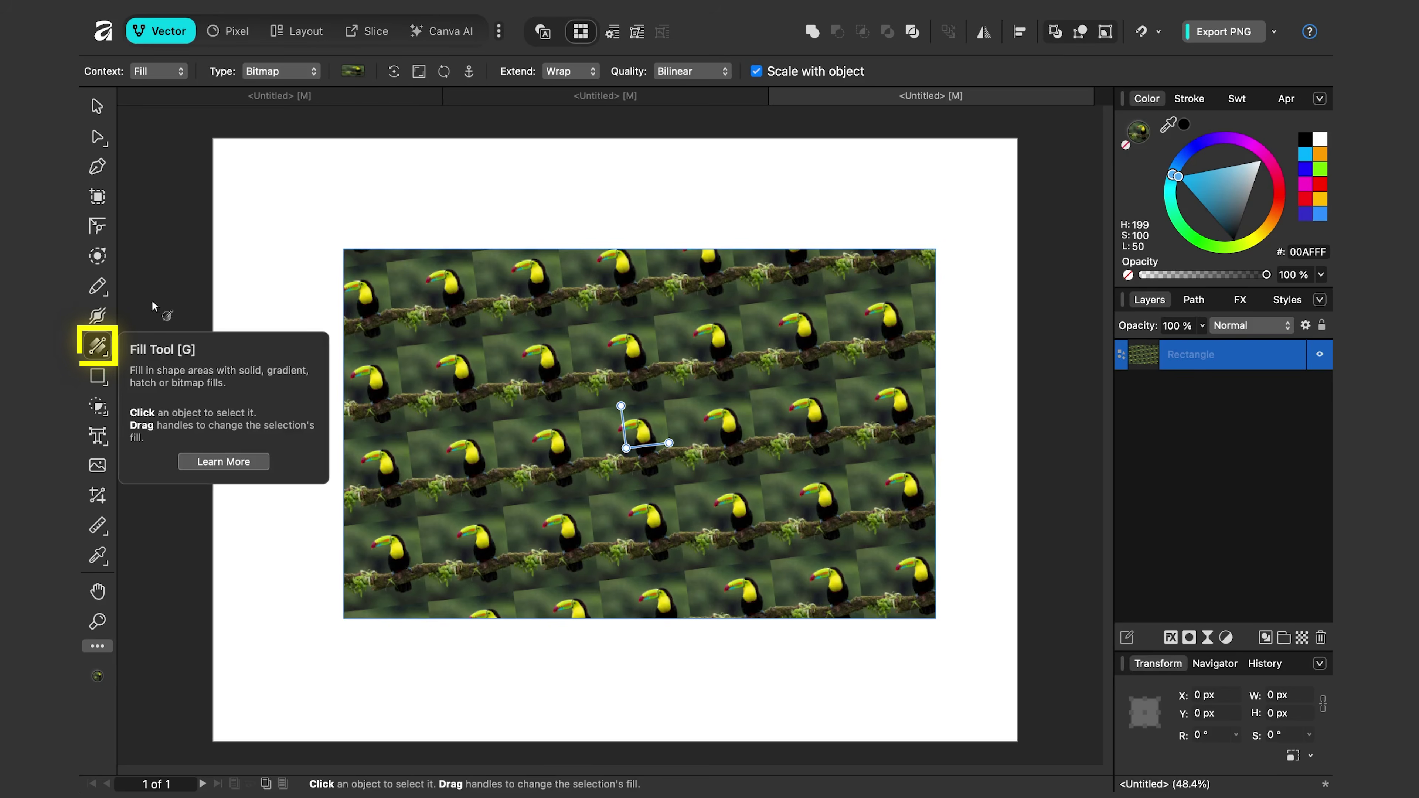
left_click(284, 73)
left_click(284, 73)
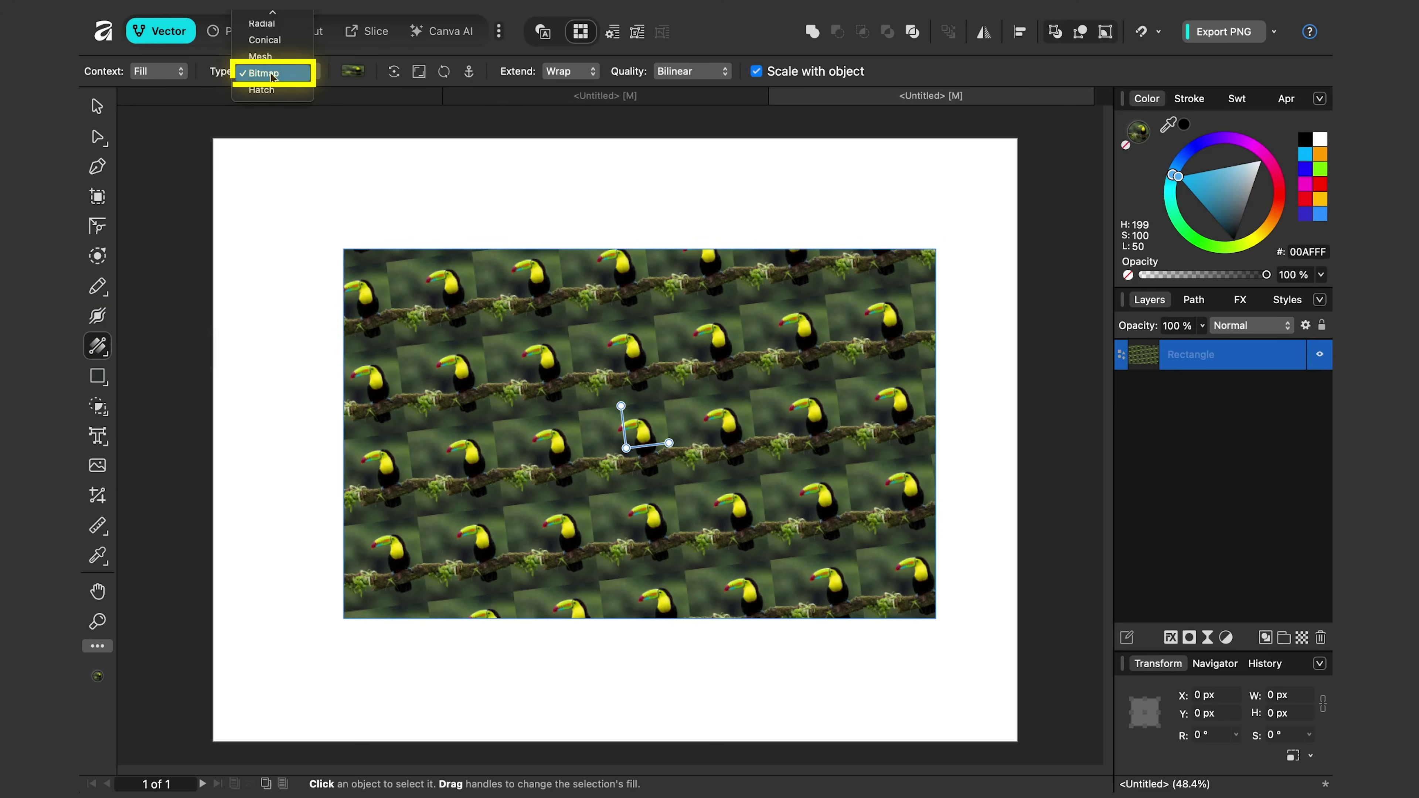
left_click(614, 437)
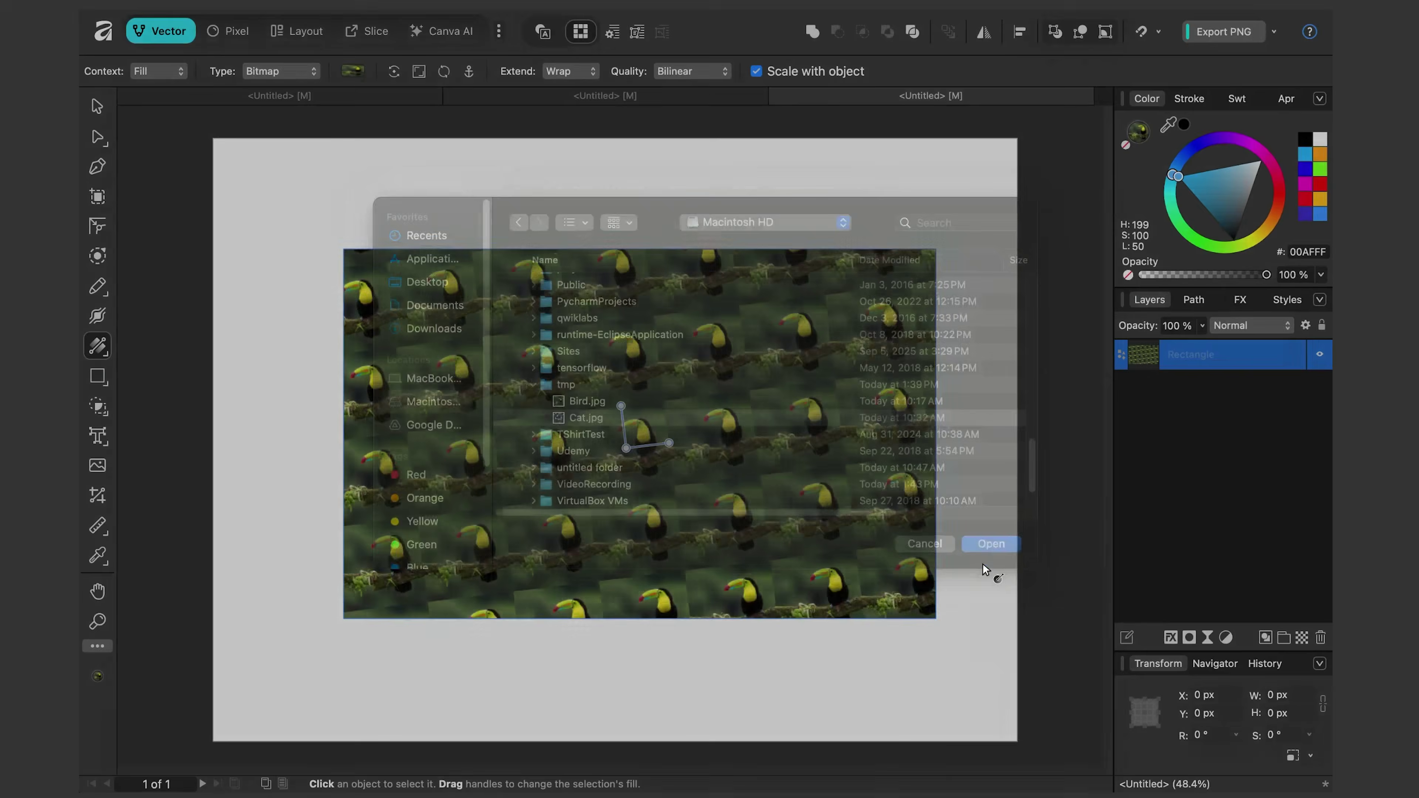
left_click(989, 561)
left_click_drag(668, 443, 664, 434)
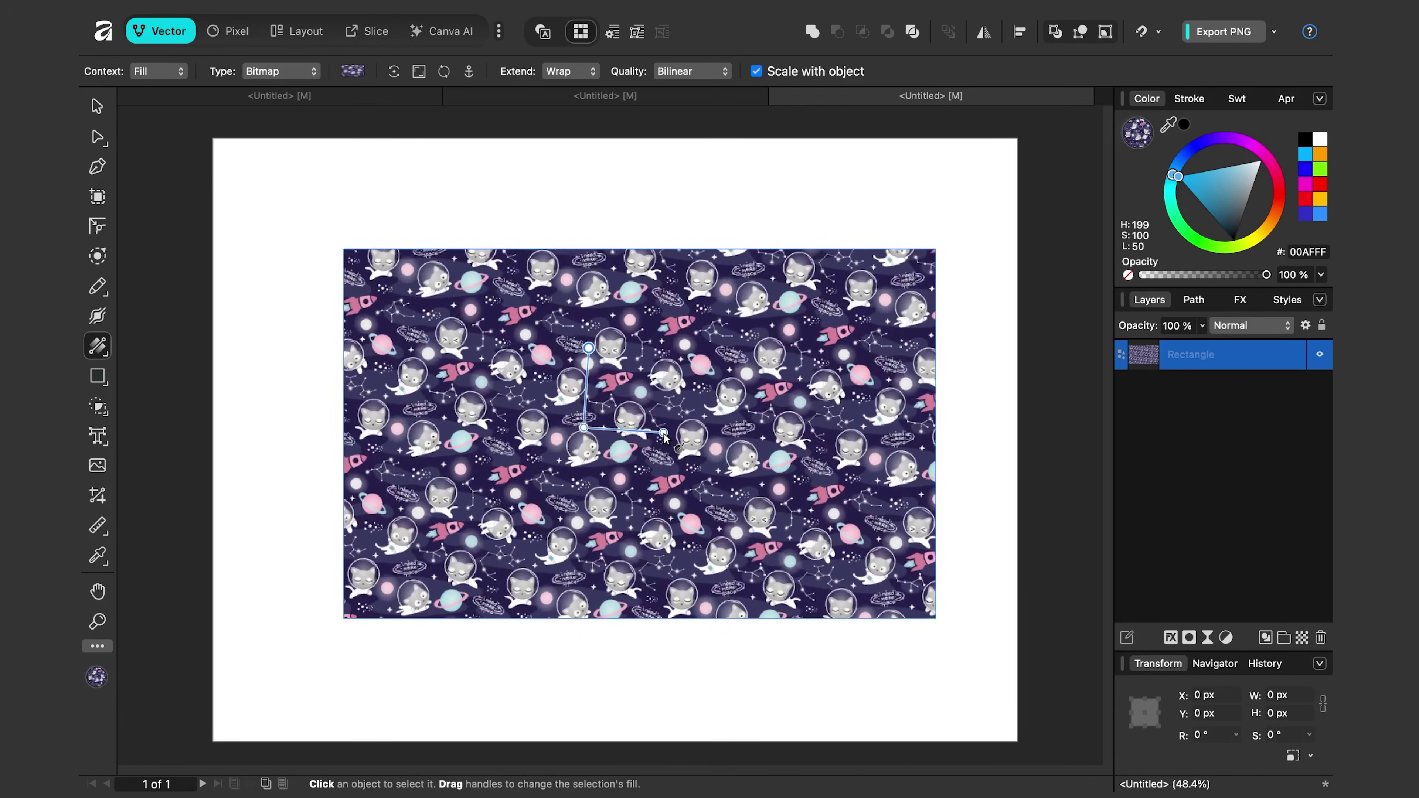
scroll(659, 435, "up", 6)
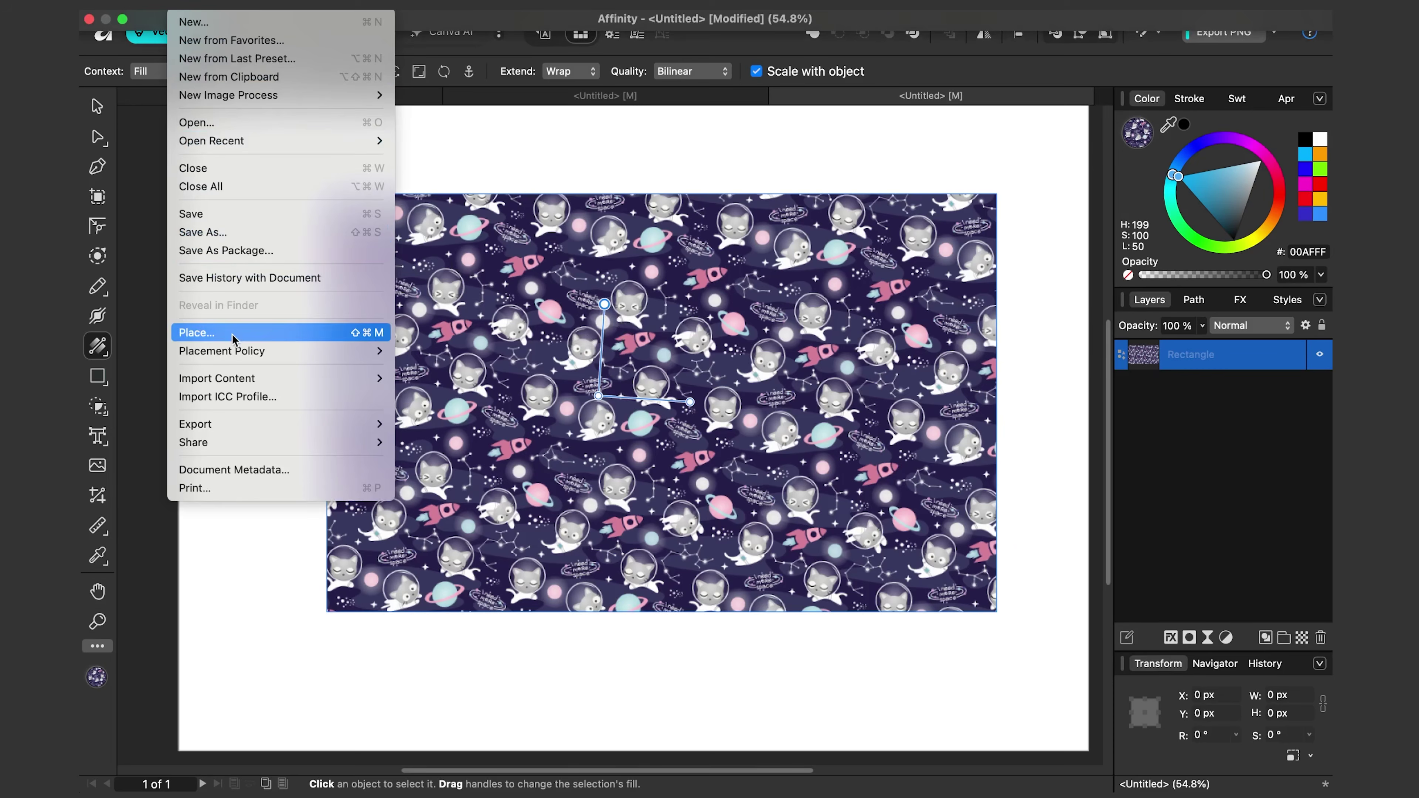
Step: Place Cat.jpg on the page near the top-left with File > Place
left_click(238, 331)
scroll(631, 369, "down", 10)
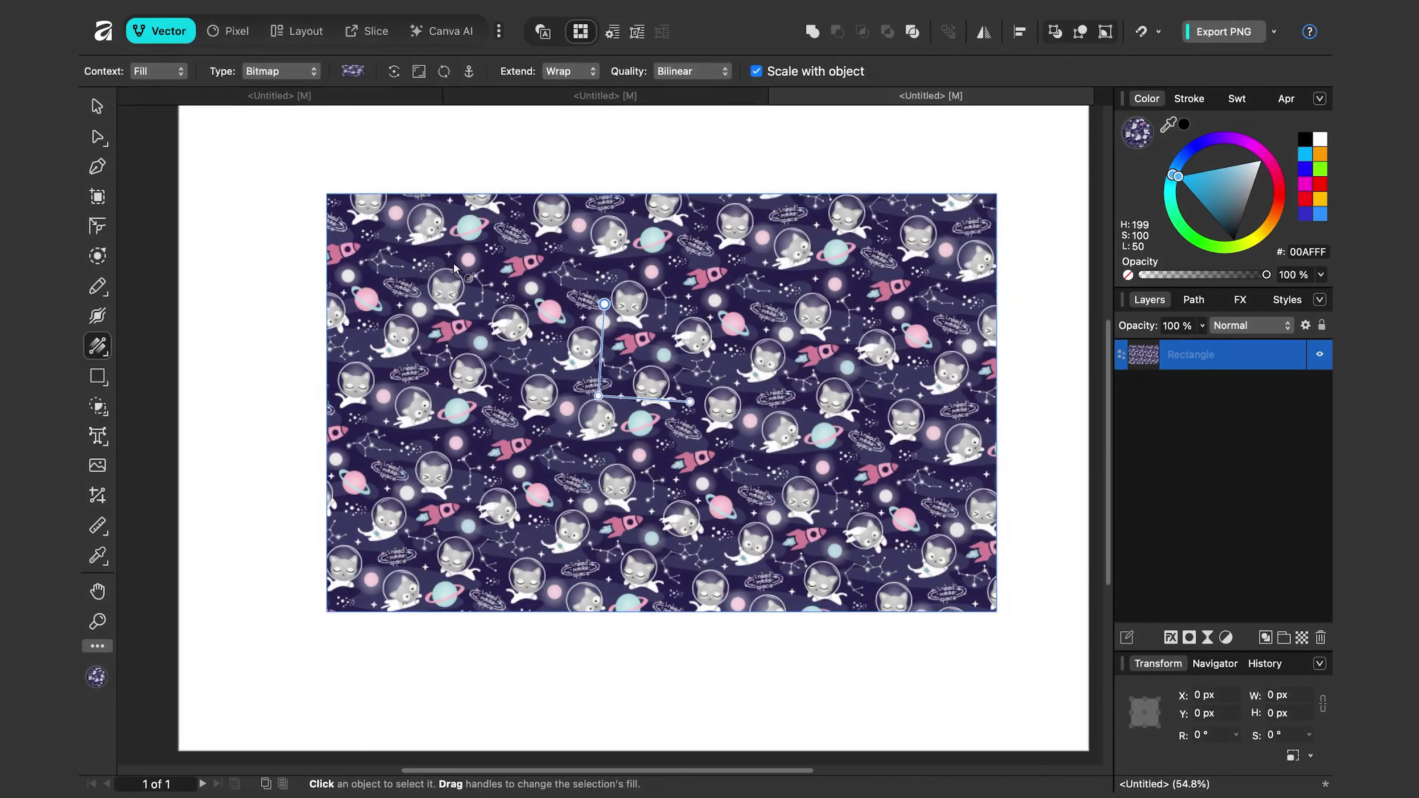
left_click_drag(196, 134, 386, 325)
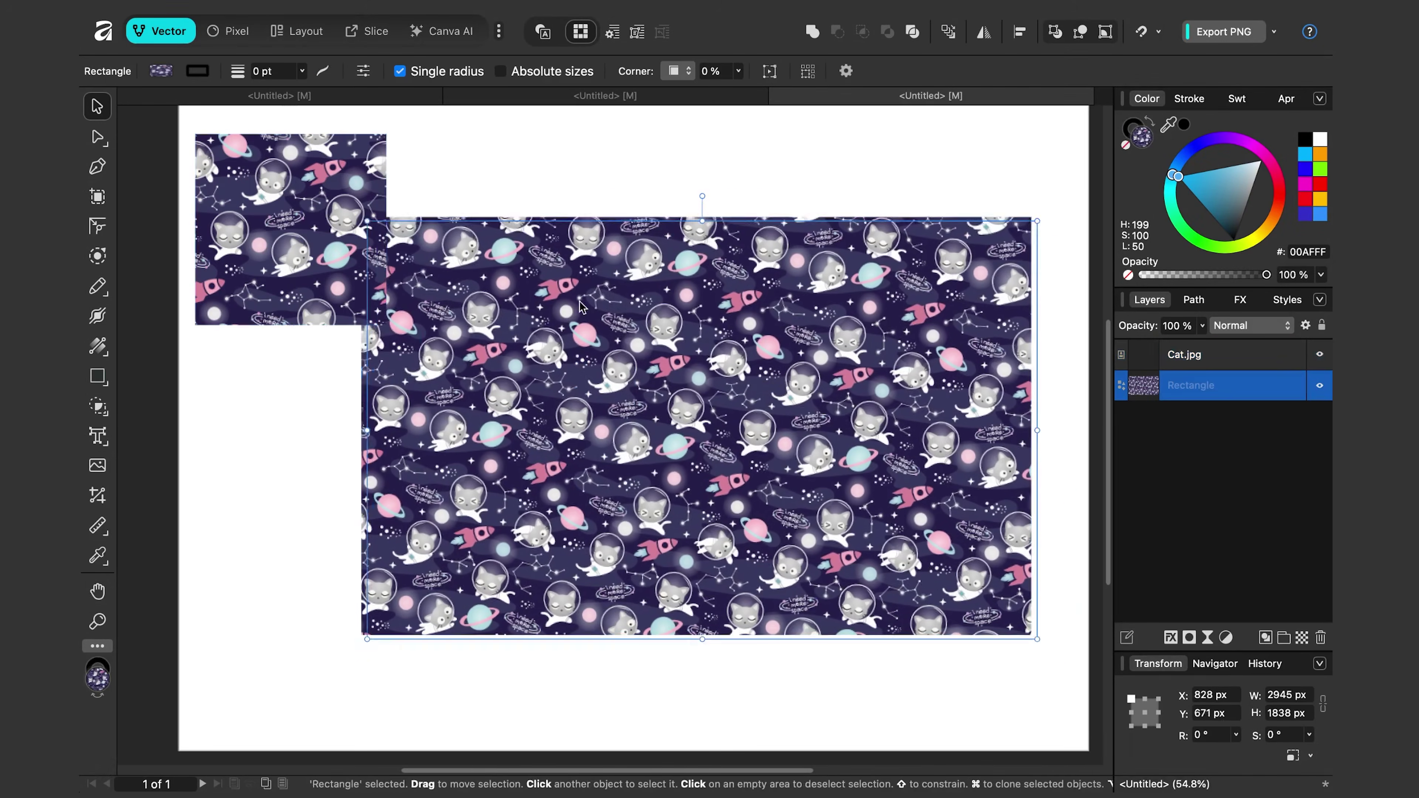
scroll(356, 227, "up", 5)
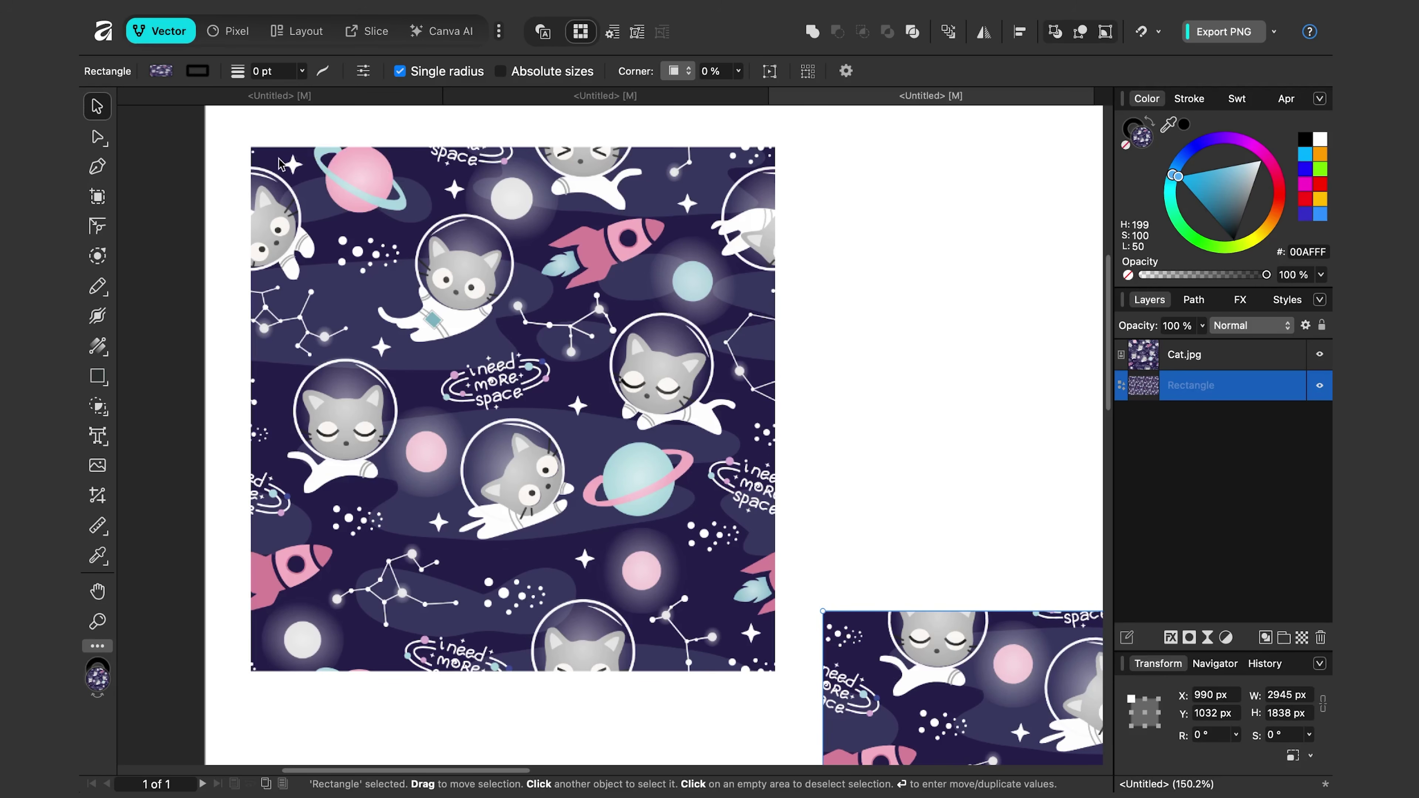
Step: Zoom and pan across the placed Cat.jpg and pattern rectangle to inspect the tiling seams
scroll(782, 435, "down", 10)
scroll(783, 435, "right", 10)
scroll(489, 484, "up", 5)
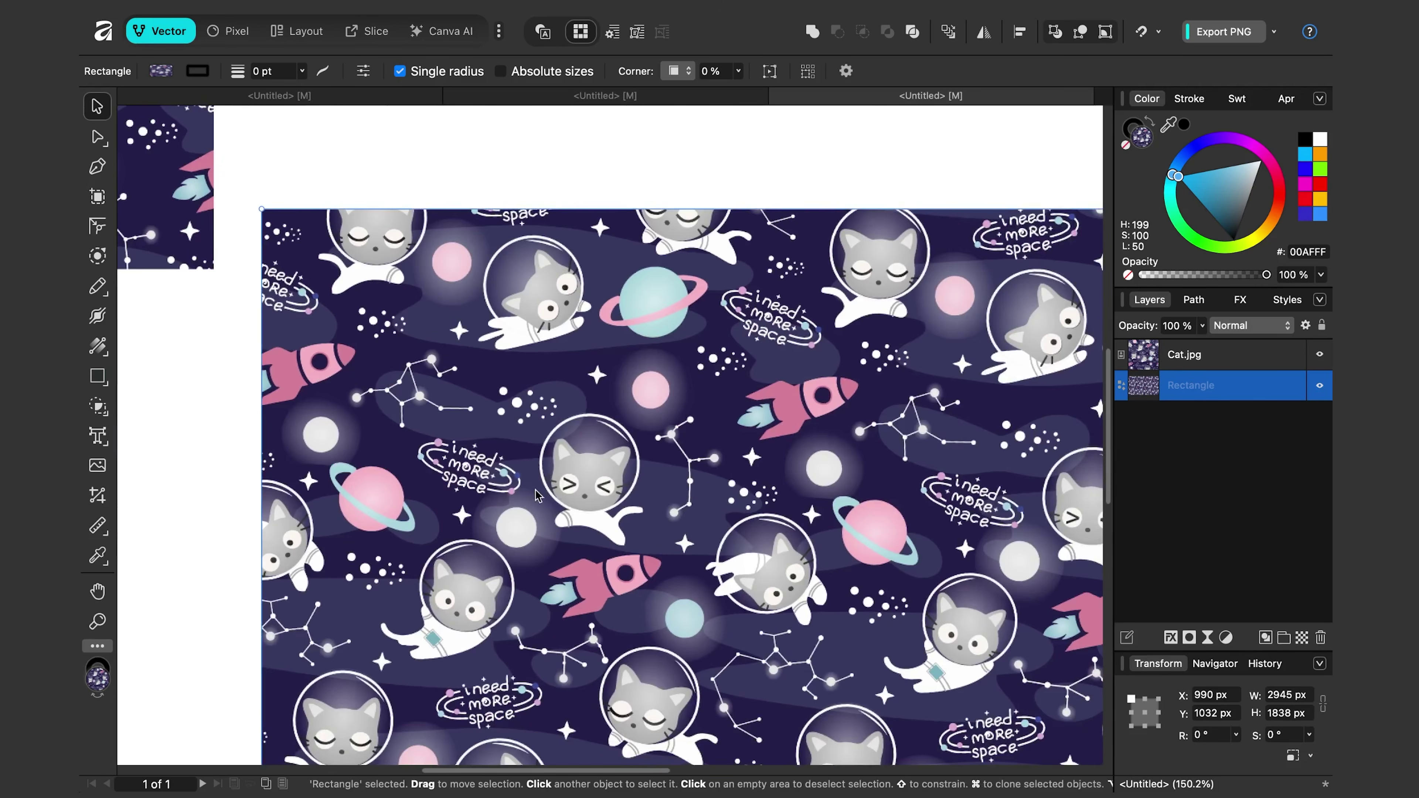
scroll(489, 485, "down", 3)
scroll(490, 485, "left", 5)
scroll(533, 439, "up", 2)
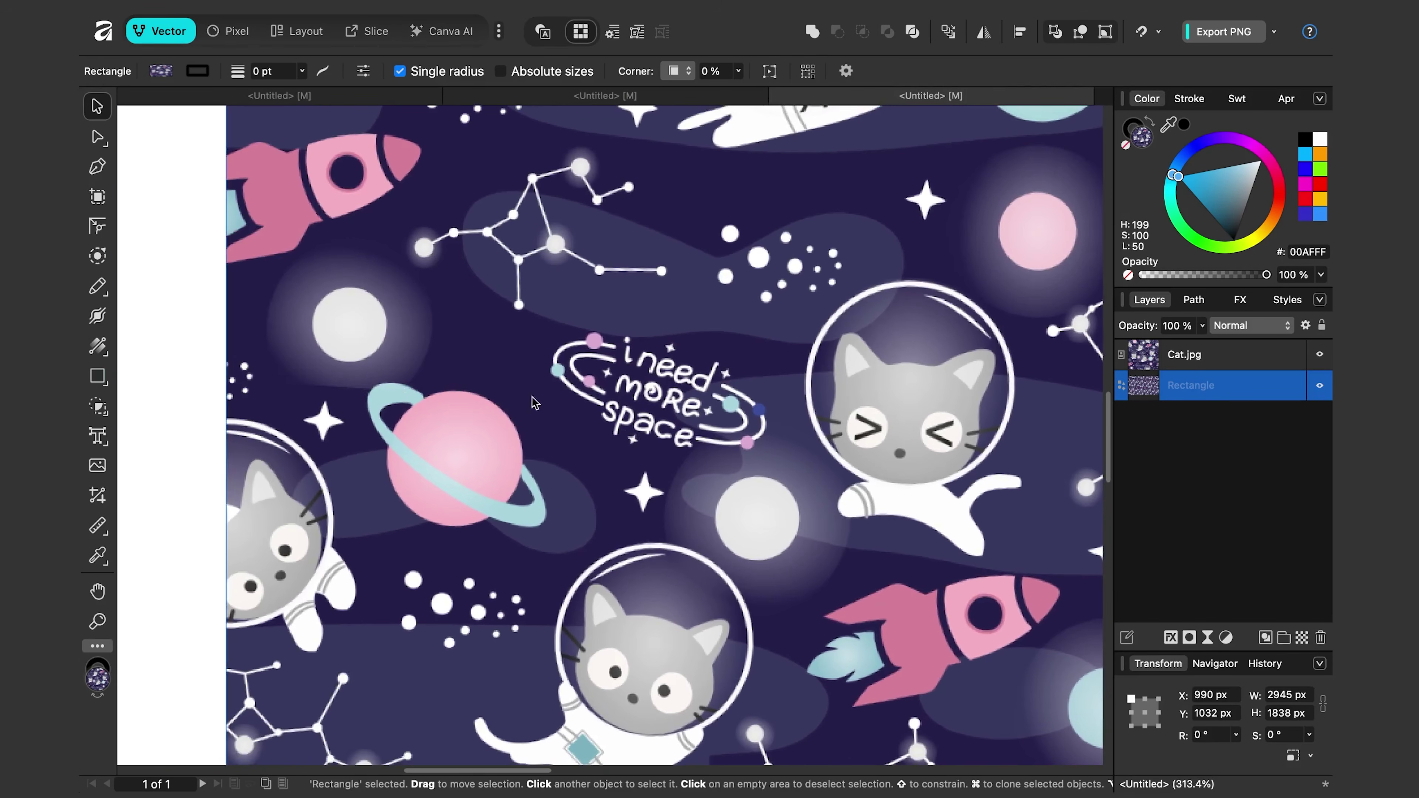
scroll(866, 411, "right", 8)
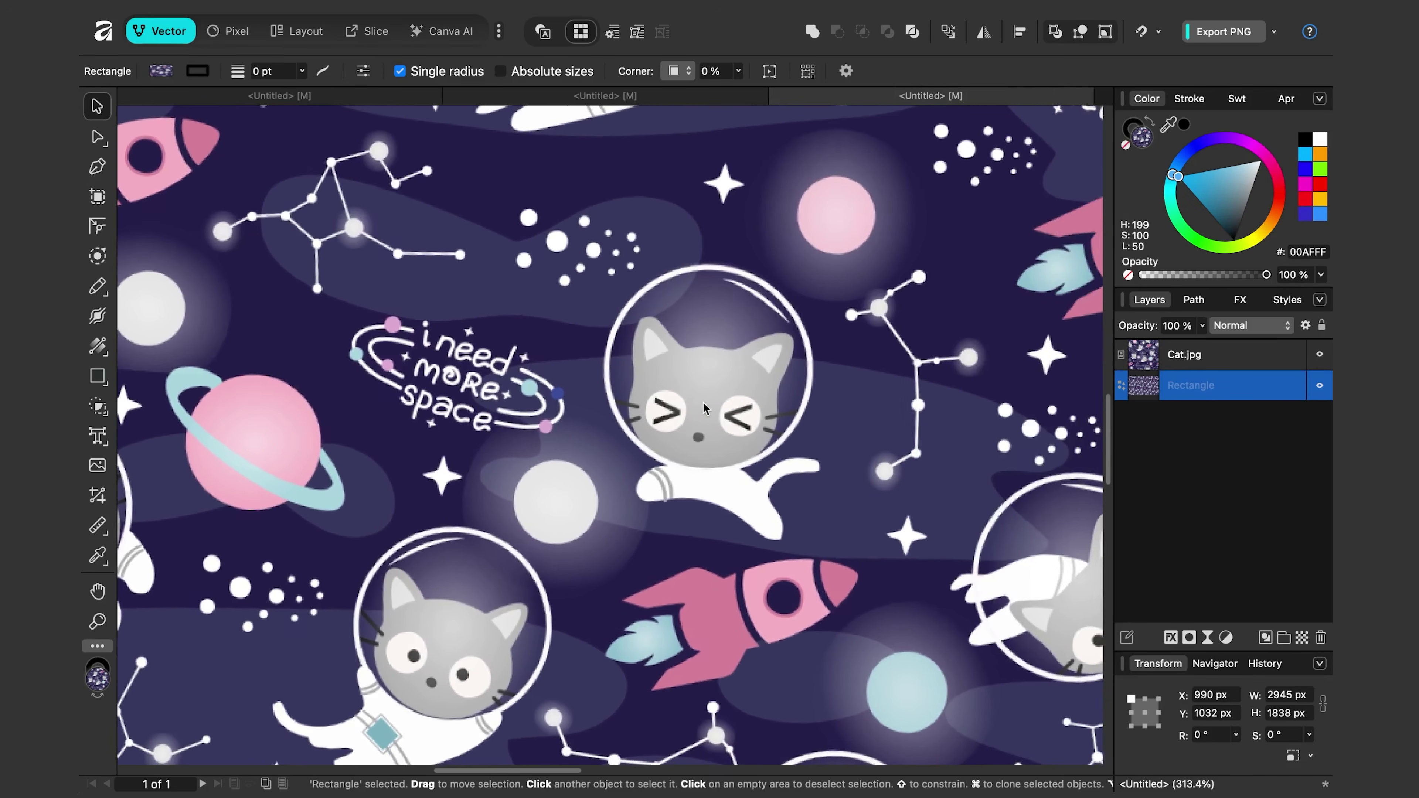
scroll(822, 399, "right", 6)
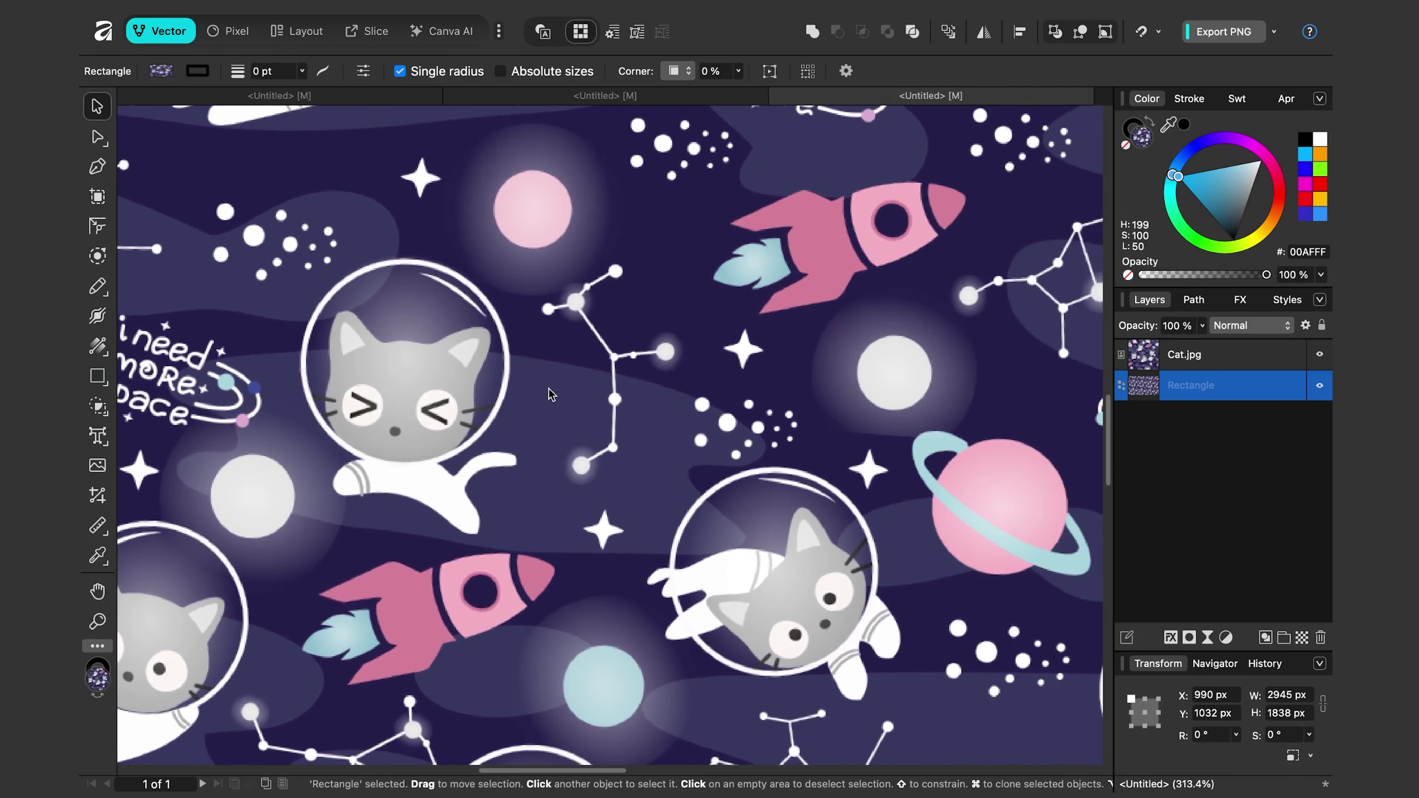
scroll(776, 396, "right", 5)
scroll(468, 364, "right", 10)
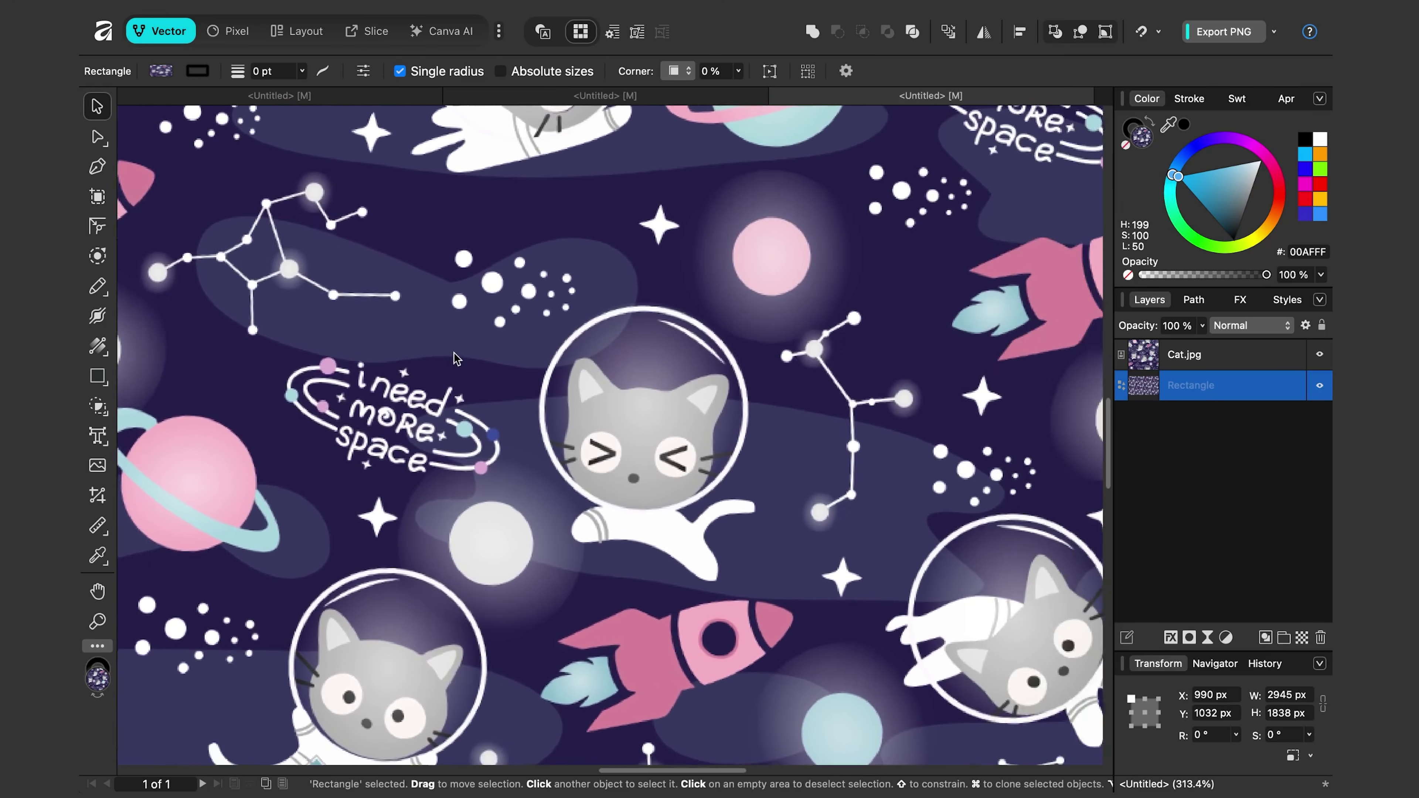
scroll(282, 391, "down", 5)
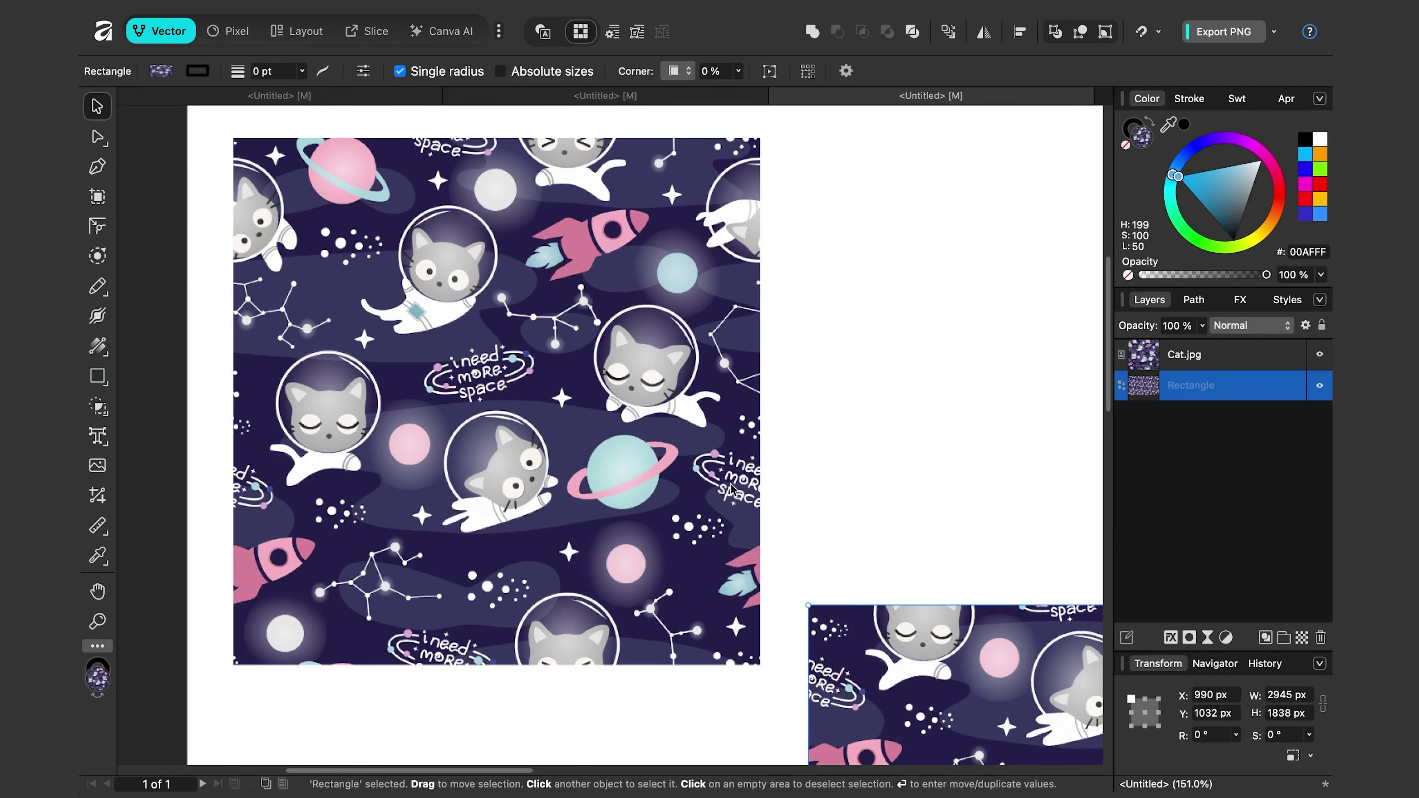
scroll(811, 517, "up", 5)
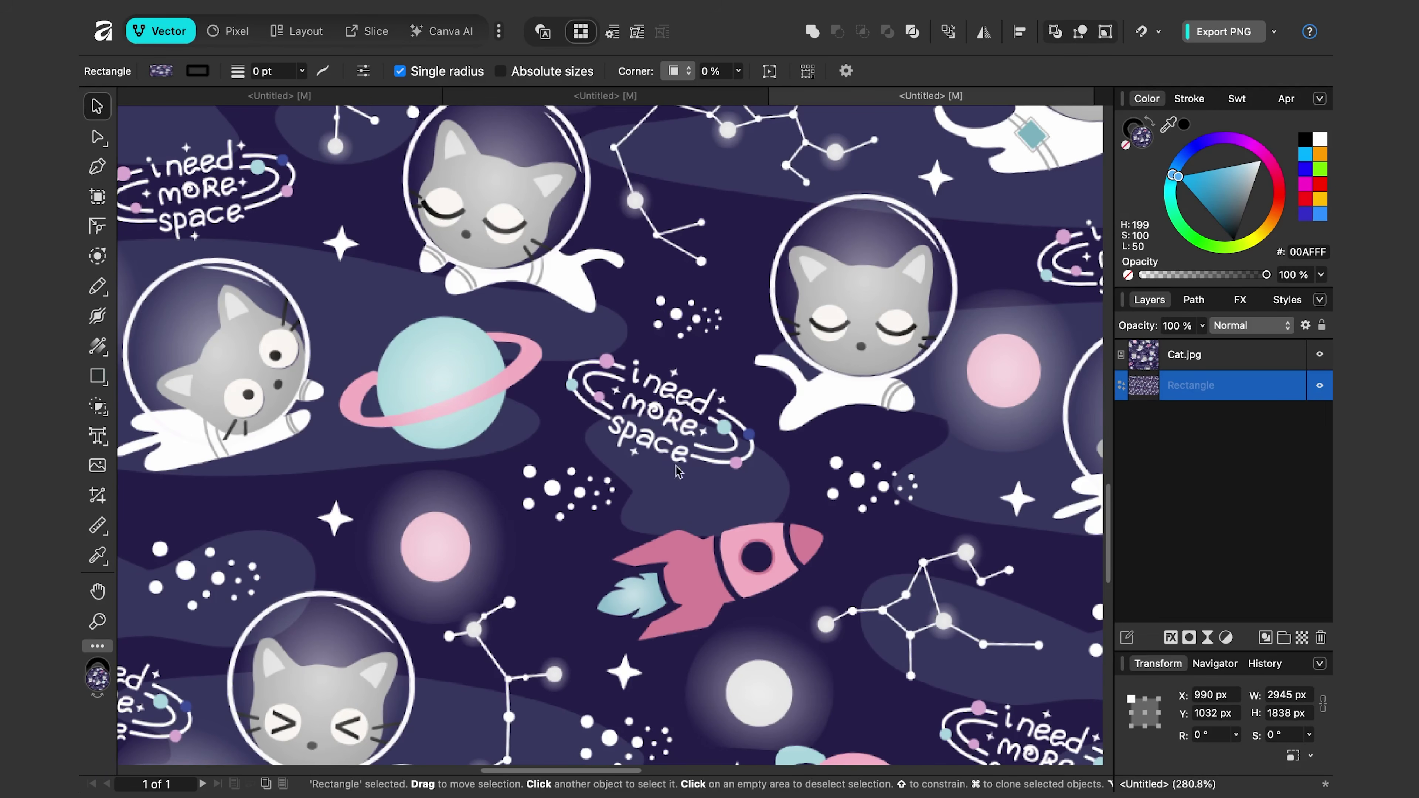
scroll(718, 355, "up", 5)
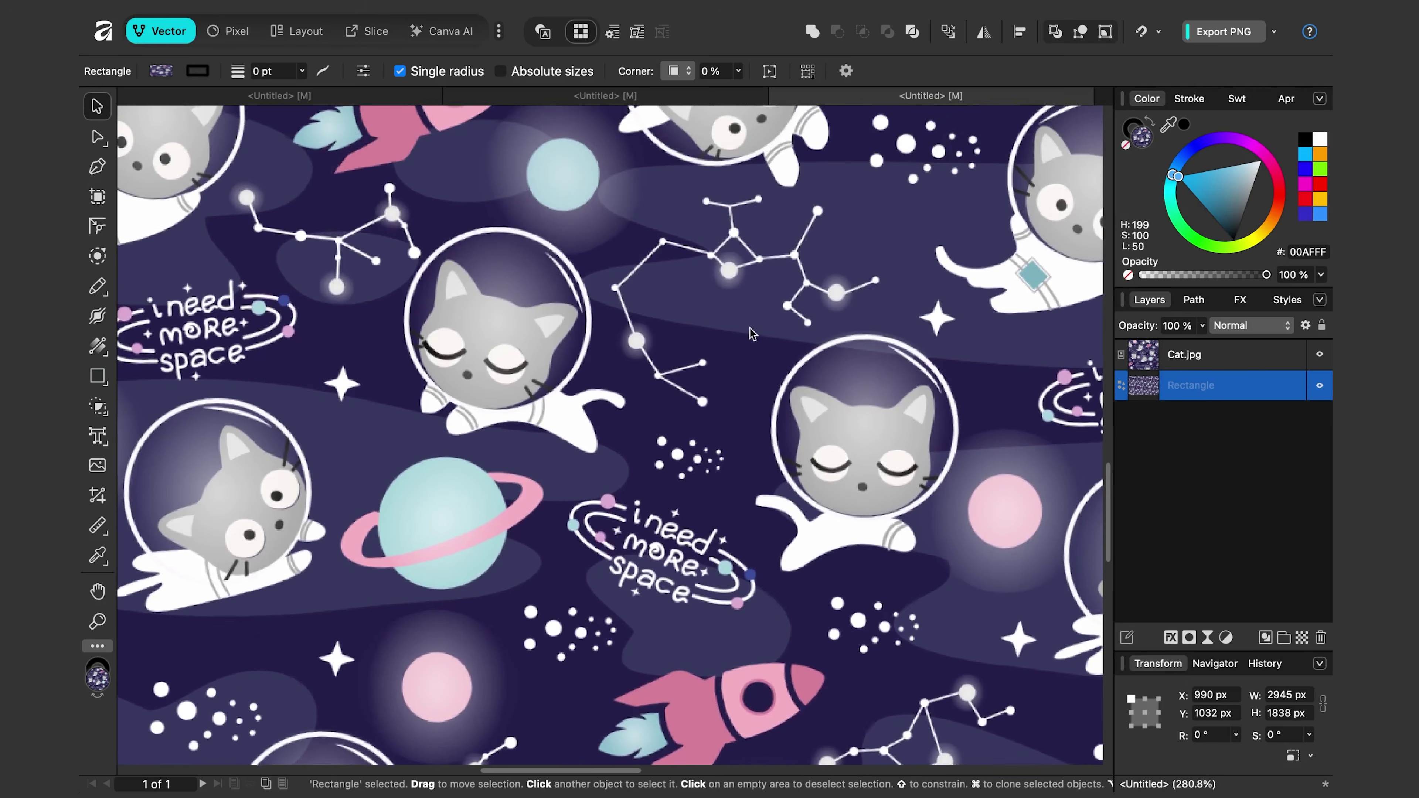
scroll(748, 401, "up", 3)
scroll(748, 401, "up", 2)
scroll(683, 501, "down", 6)
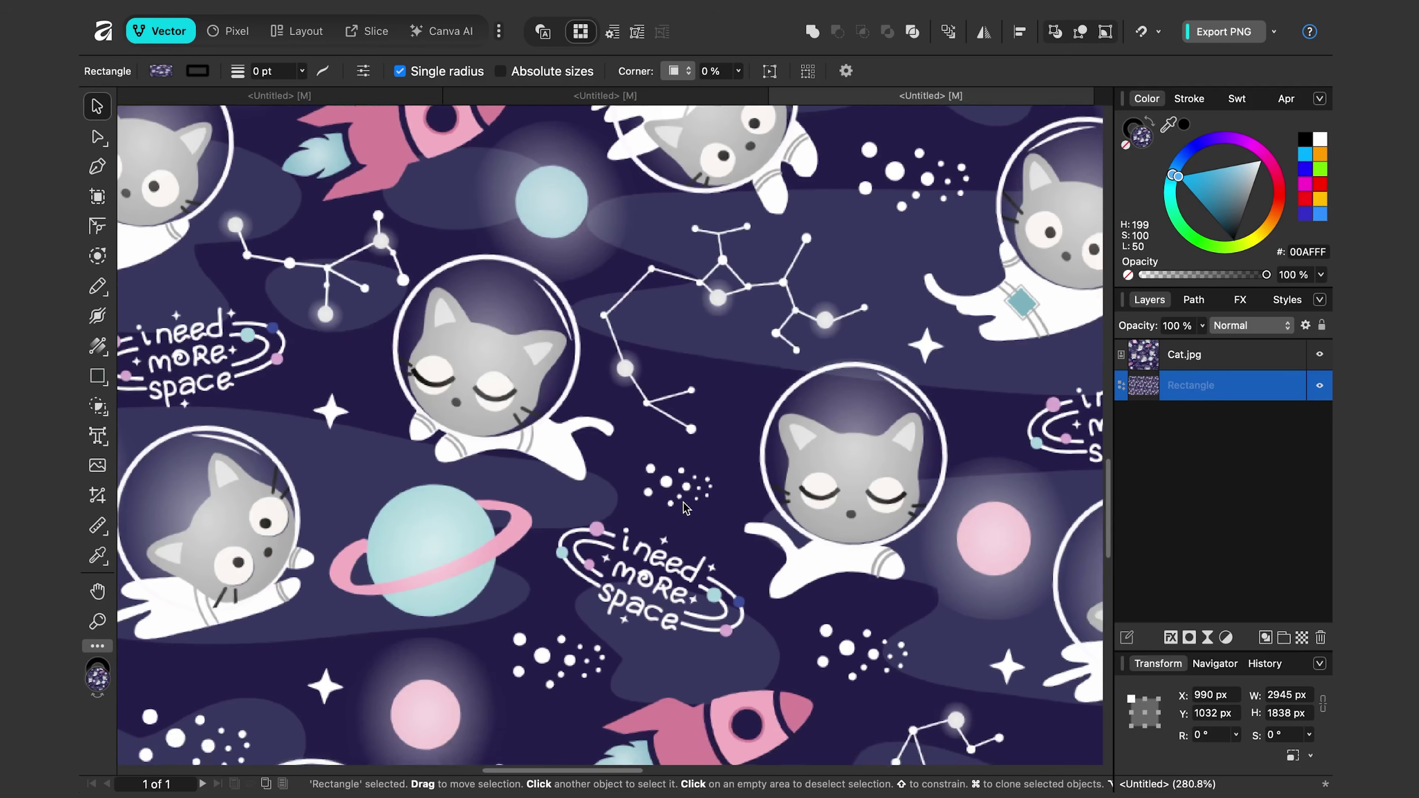
scroll(660, 424, "down", 6)
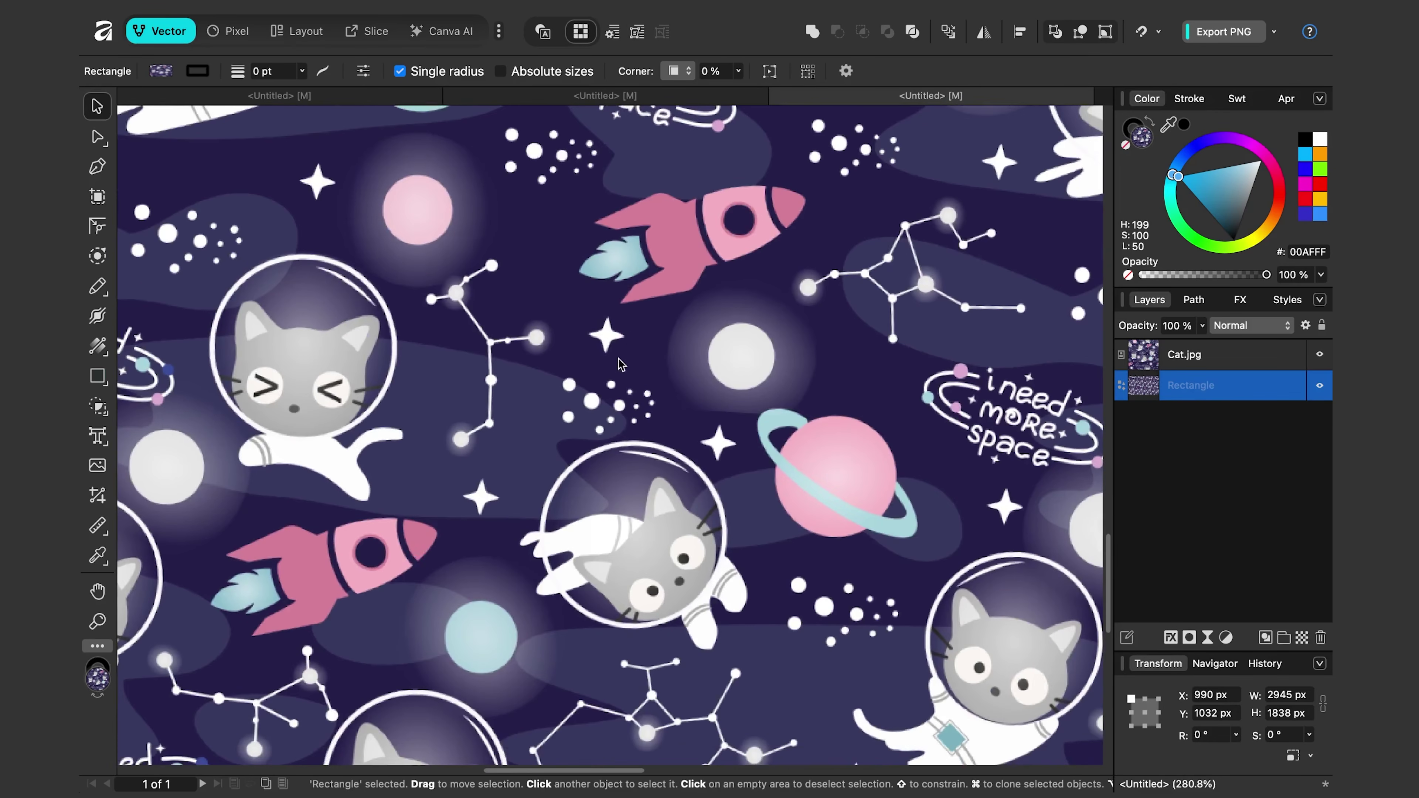